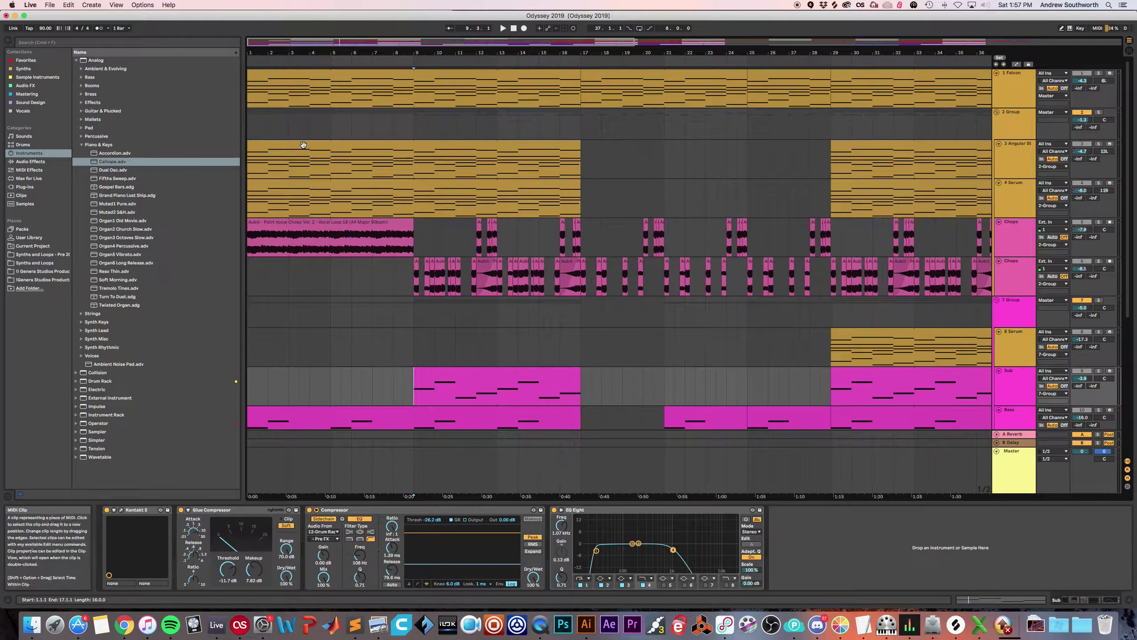
Solo the 2-Group track and its Angular String Evolutions and Serum tracks, and play them from bar 1.
left_click(250, 90)
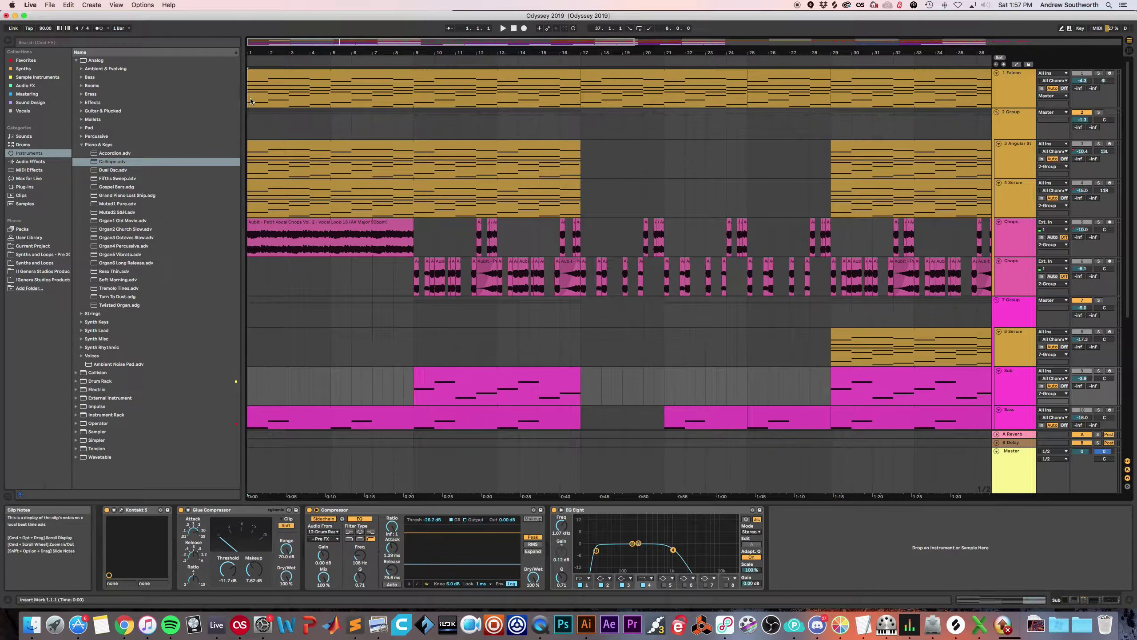
left_click(1009, 132)
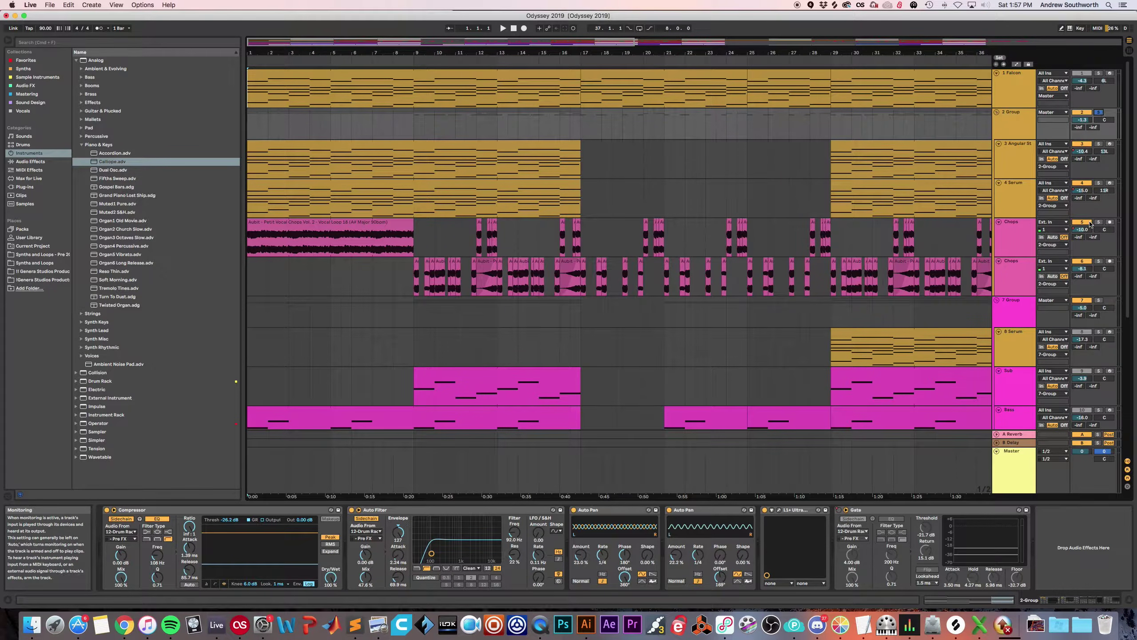
left_click(1096, 152)
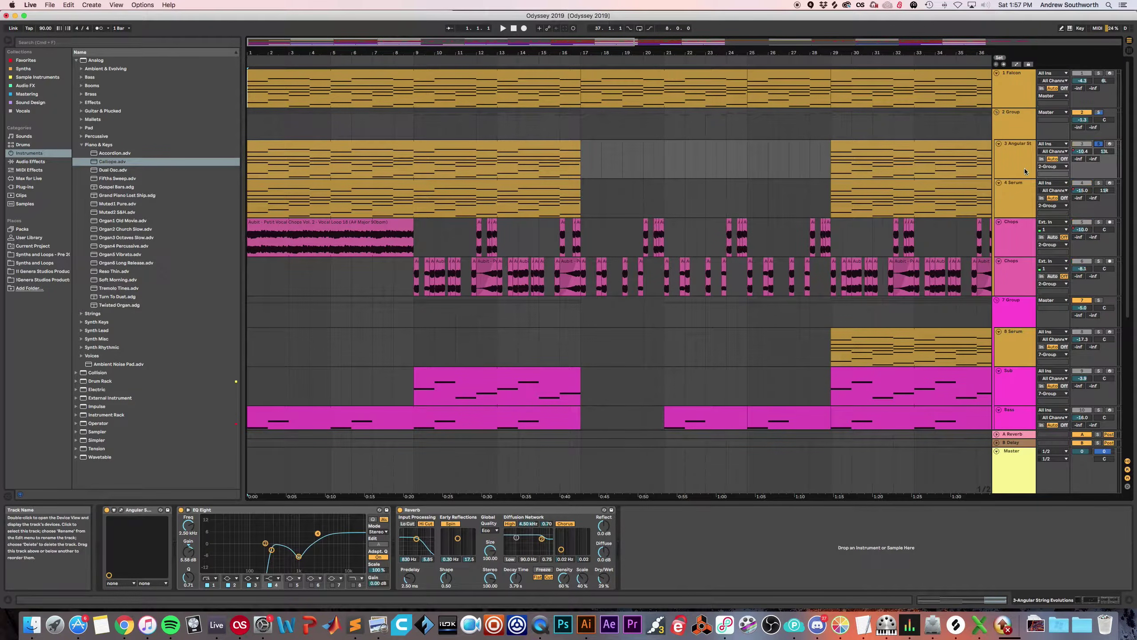
left_click(1098, 144)
left_click(1099, 183)
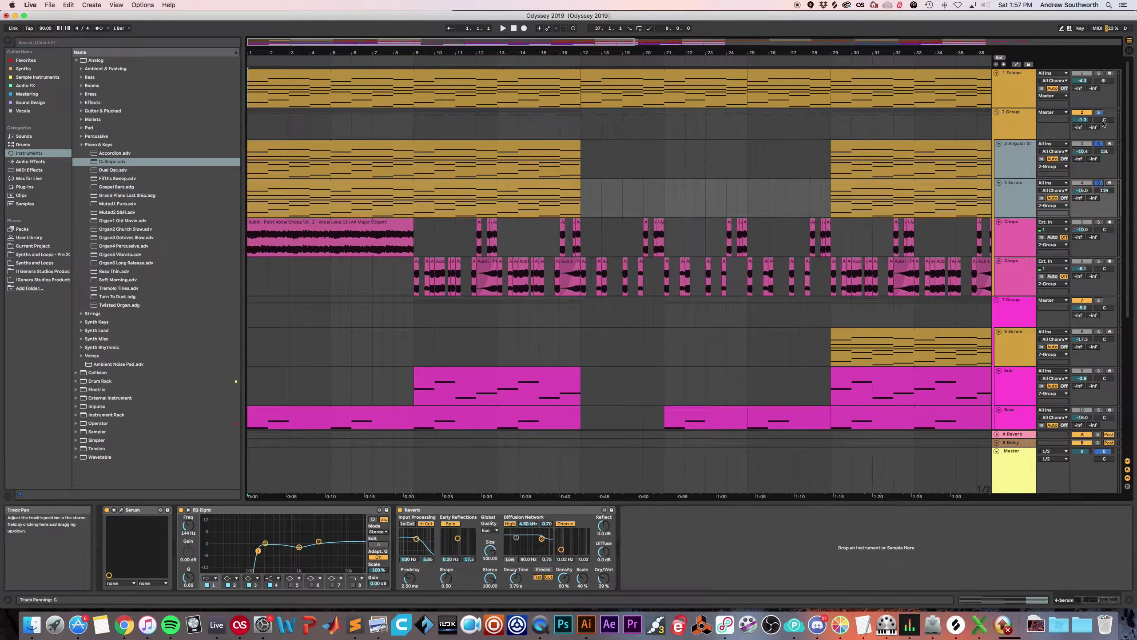
left_click(251, 175)
key("space")
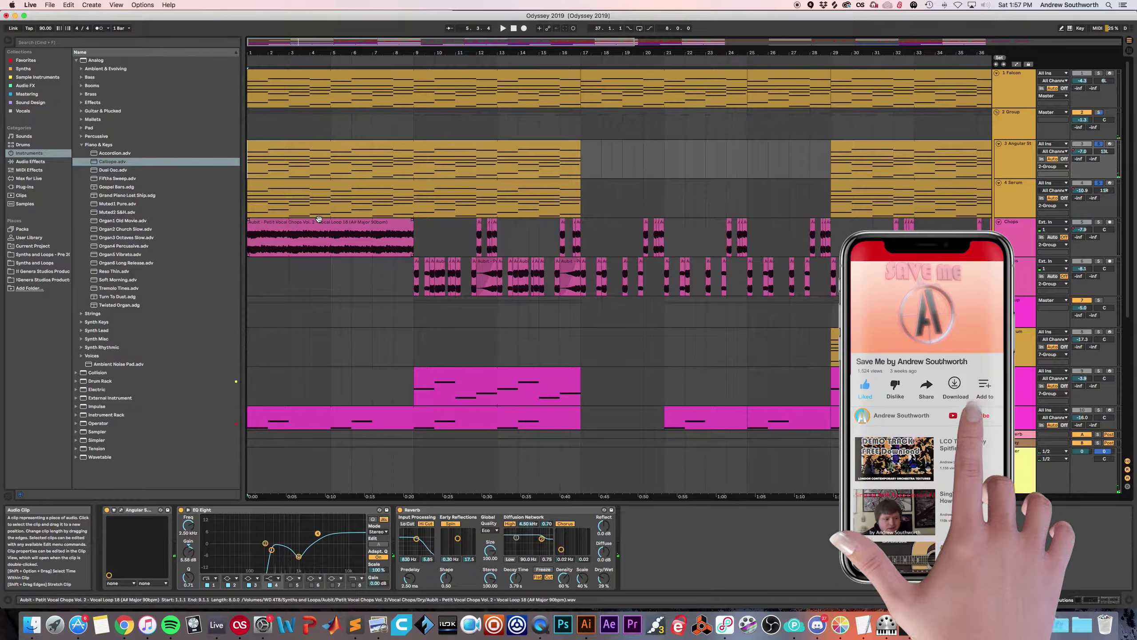
Solo the Angular String Evolutions track alone, switch the solo to 4-Serum, and listen from bar 1.
left_click(1024, 163)
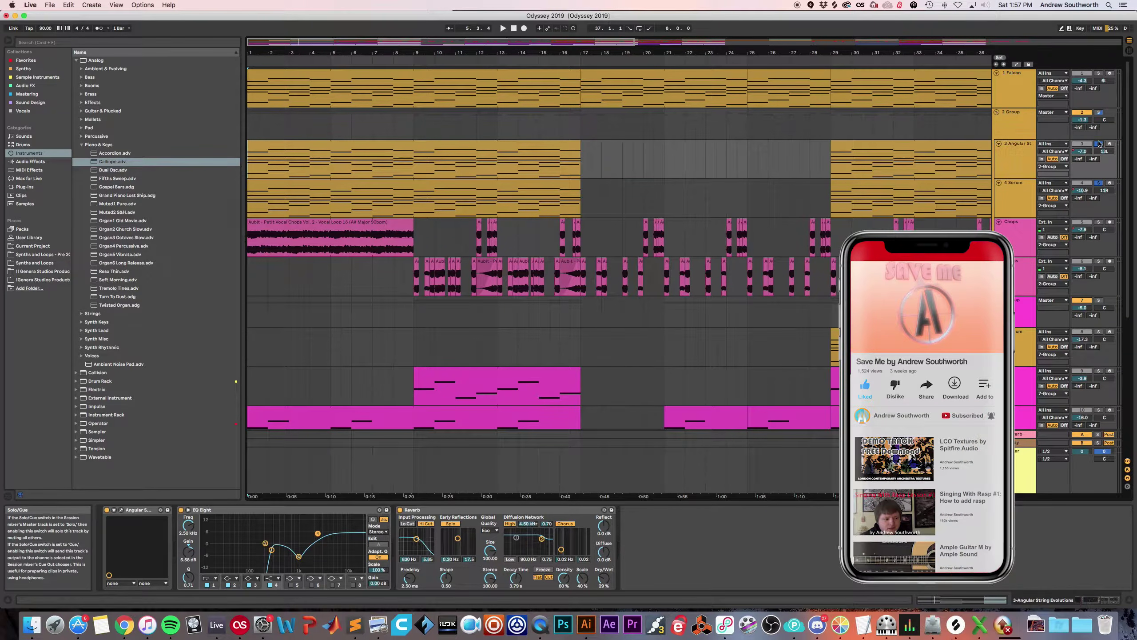
left_click(1002, 152)
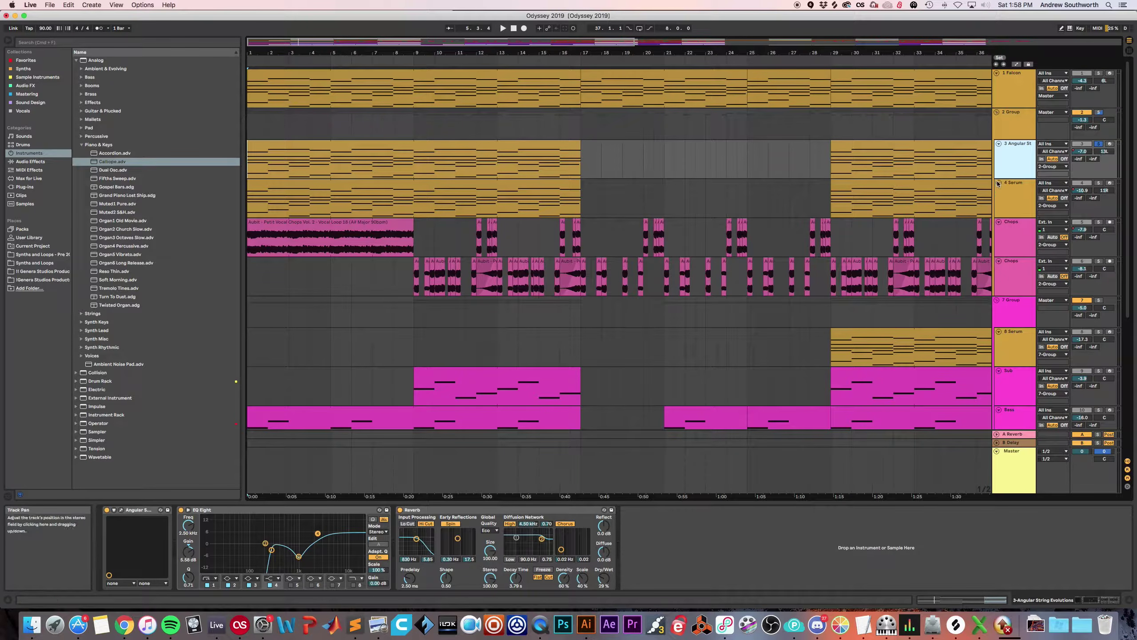
left_click(1099, 183)
left_click(256, 172)
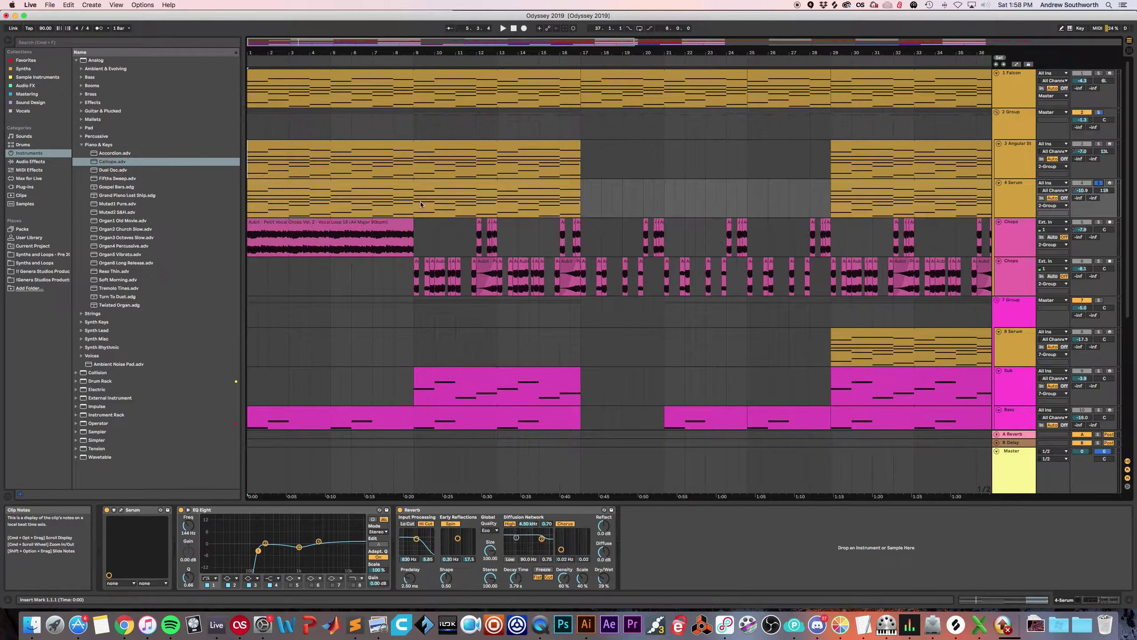
key("space")
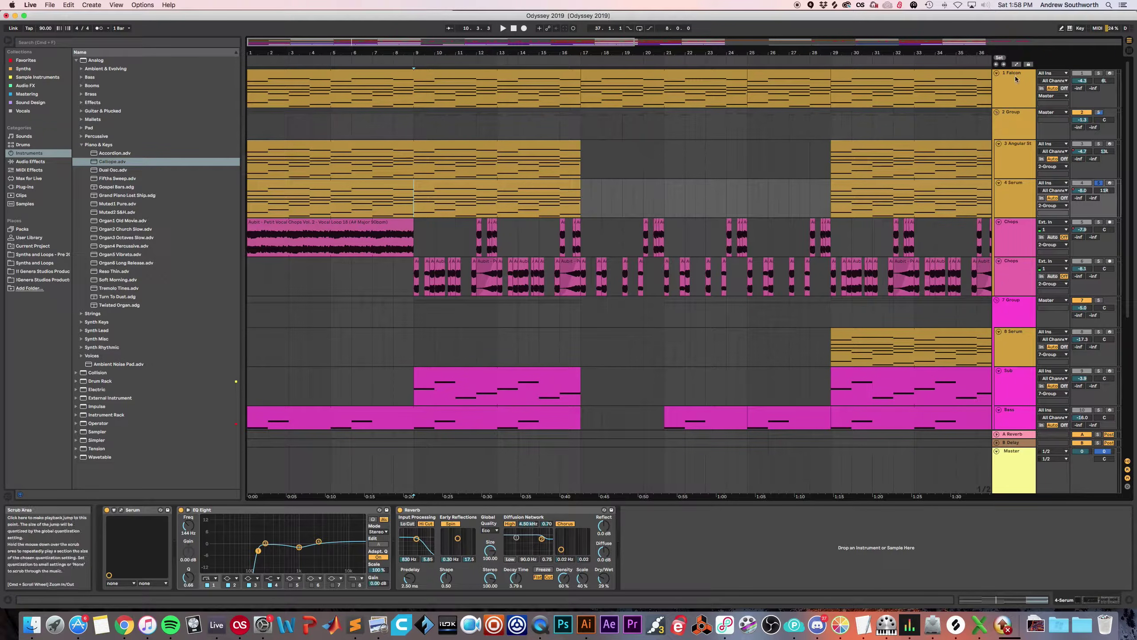
Solo the Falcon track on its own and play it from bar 1.
left_click(1016, 121)
left_click(1033, 86)
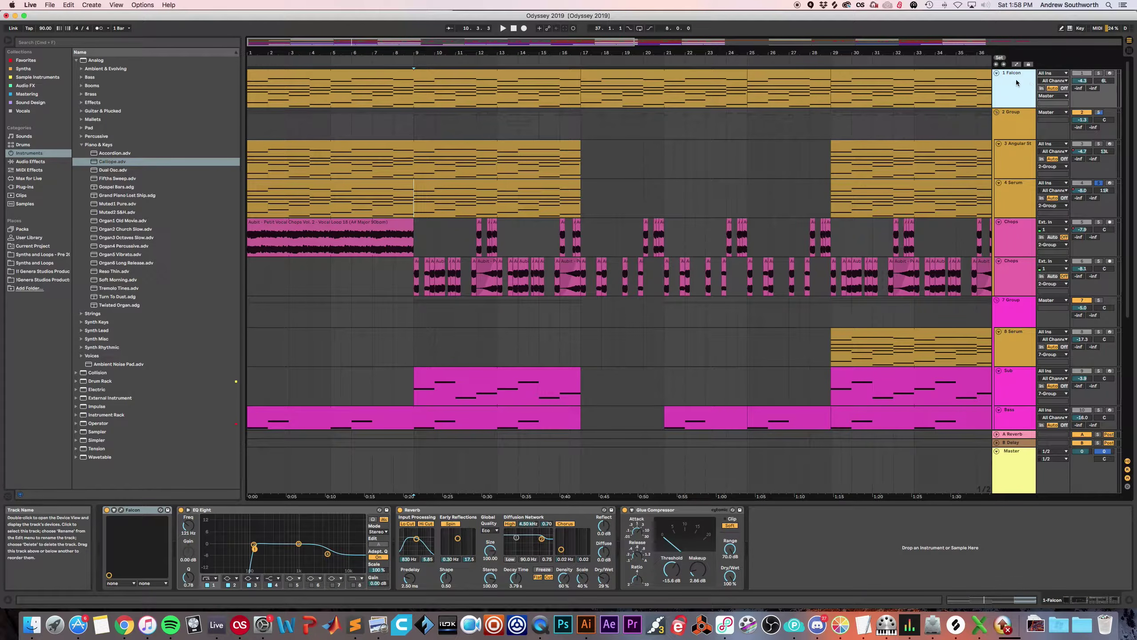
left_click(1100, 73)
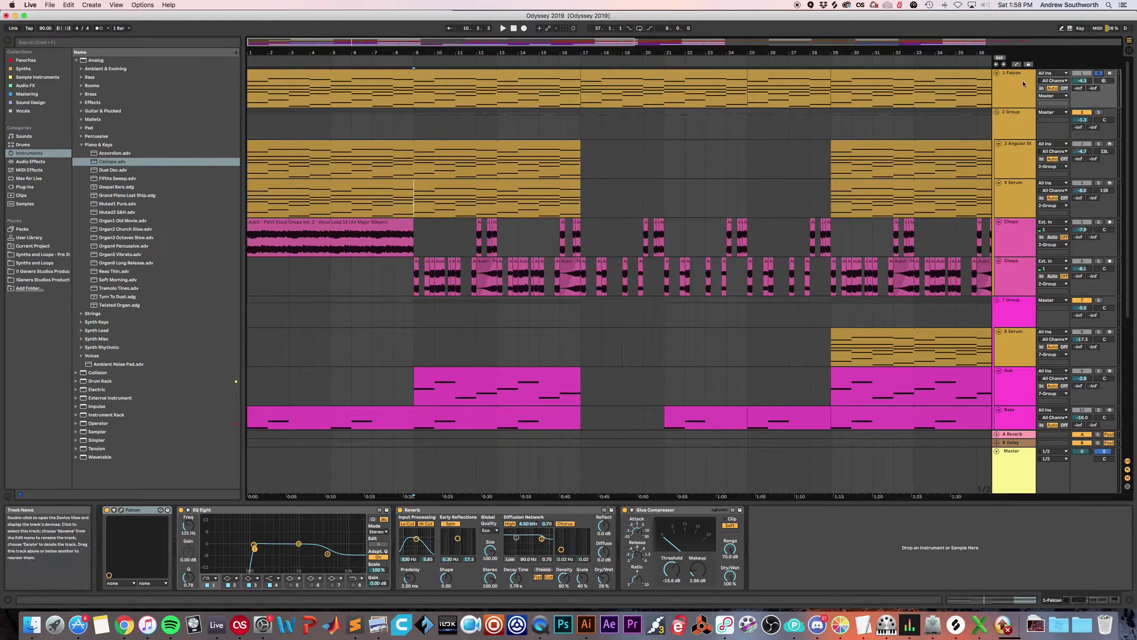
left_click(251, 94)
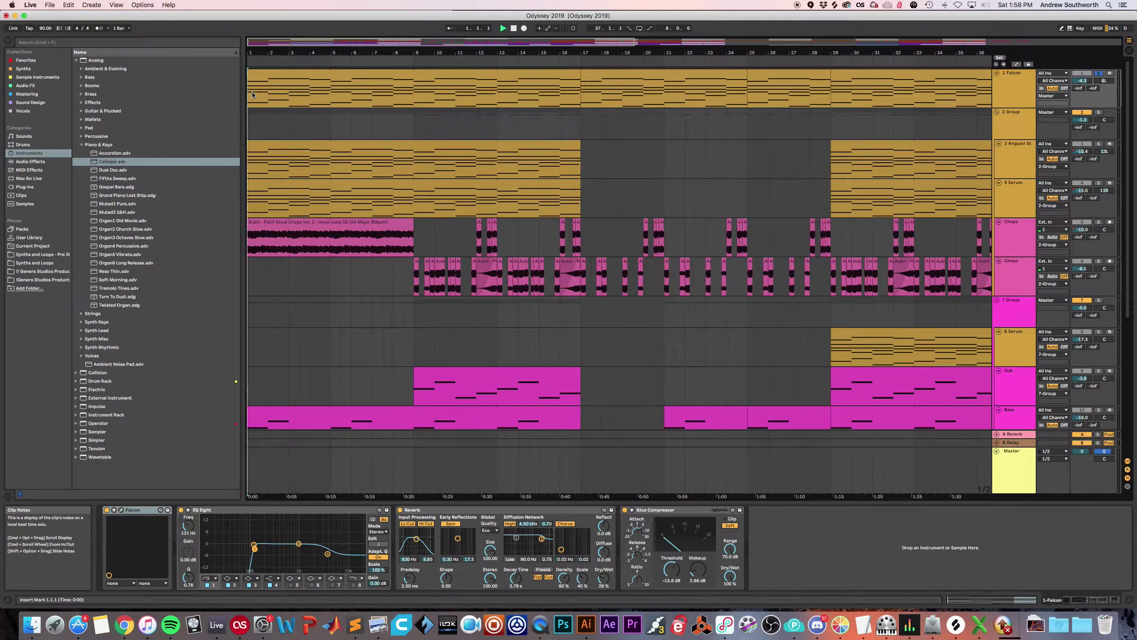
key("space")
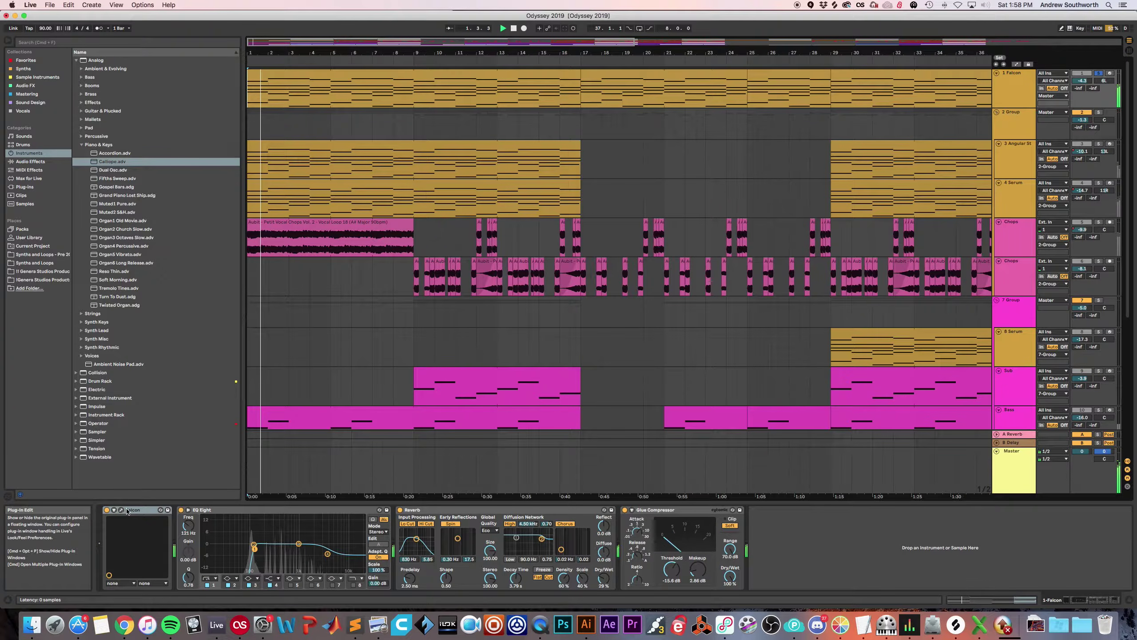
Open the Falcon instrument's window, stop playback and inspect the Augmented Piano's 09-Finger preset folder.
left_click(127, 511)
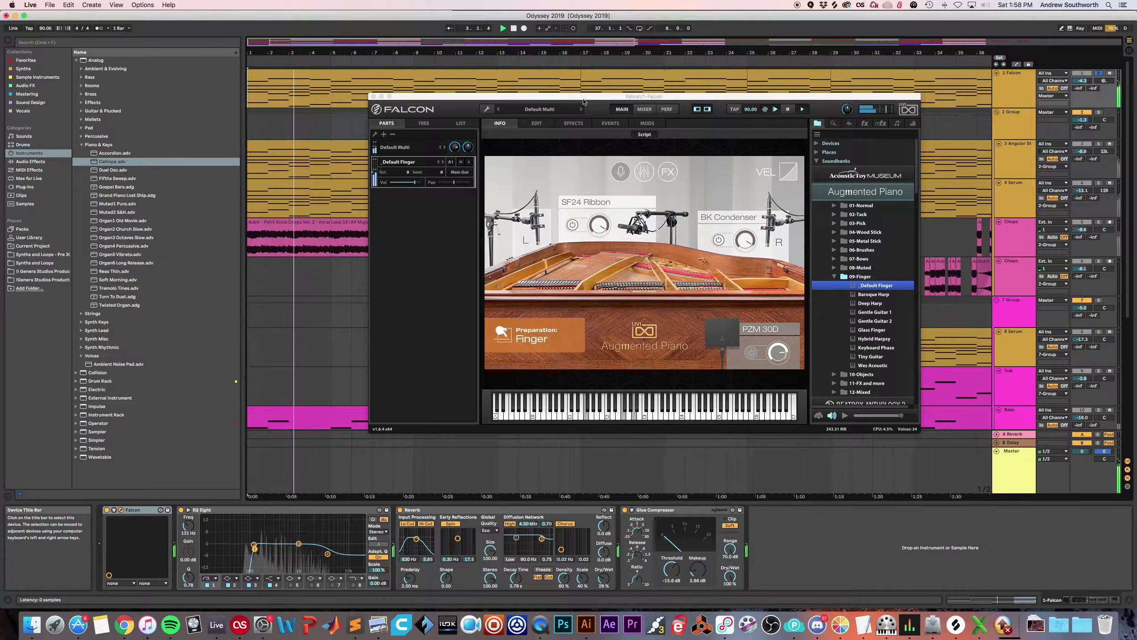
left_click_drag(583, 101, 618, 99)
left_click(331, 123)
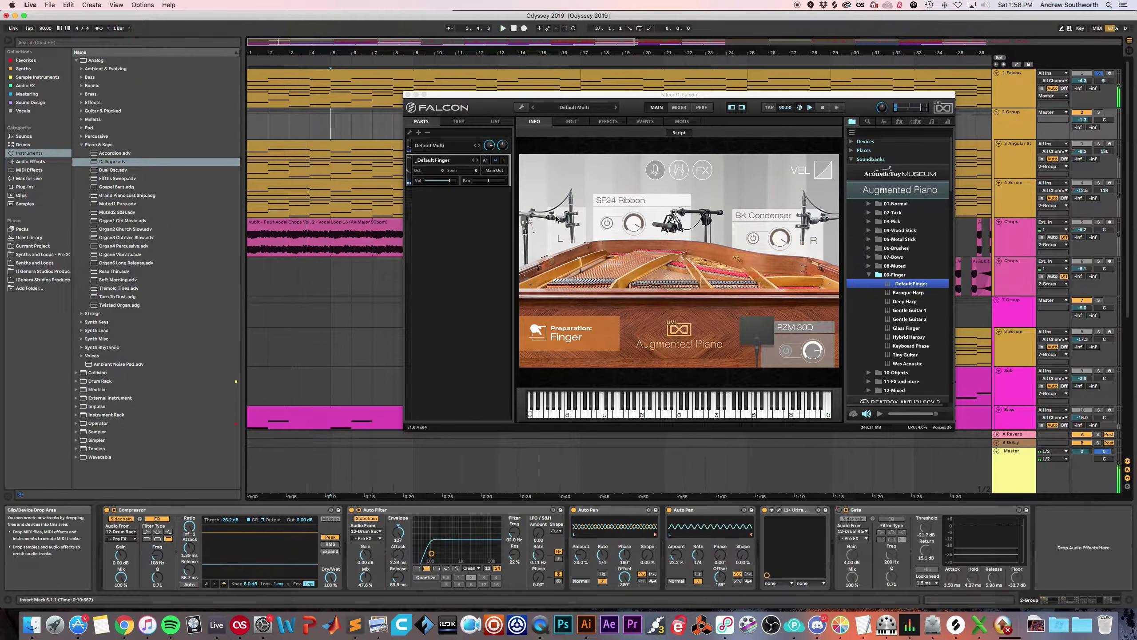
left_click(911, 275)
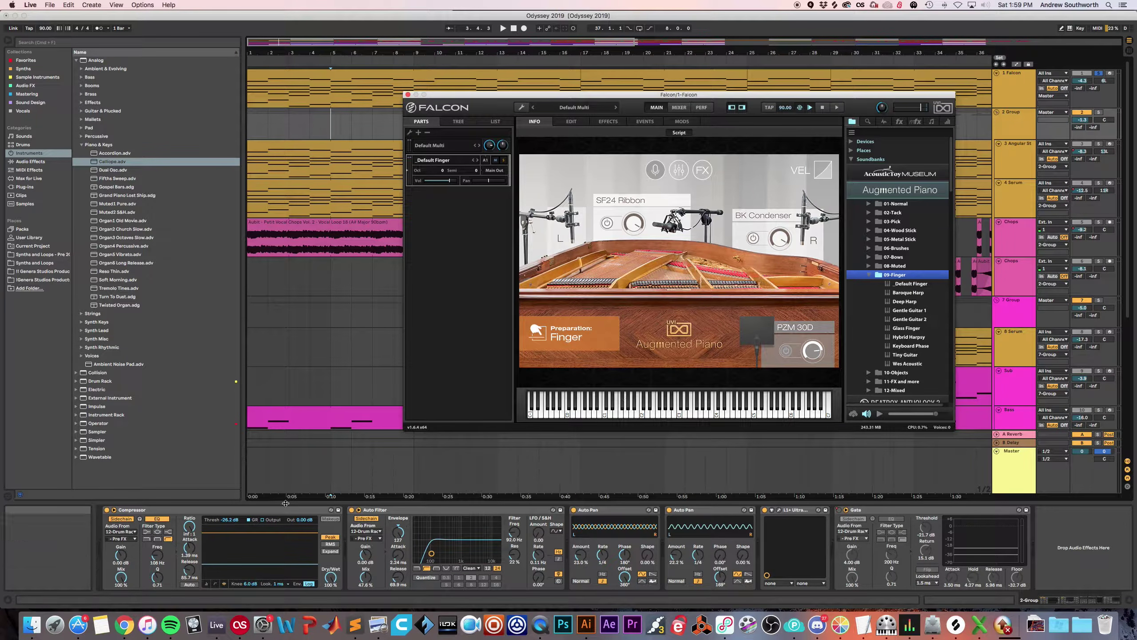
Set the gain of band 4 in the Falcon track's EQ Eight to -4.52 dB while the track plays.
left_click(1018, 94)
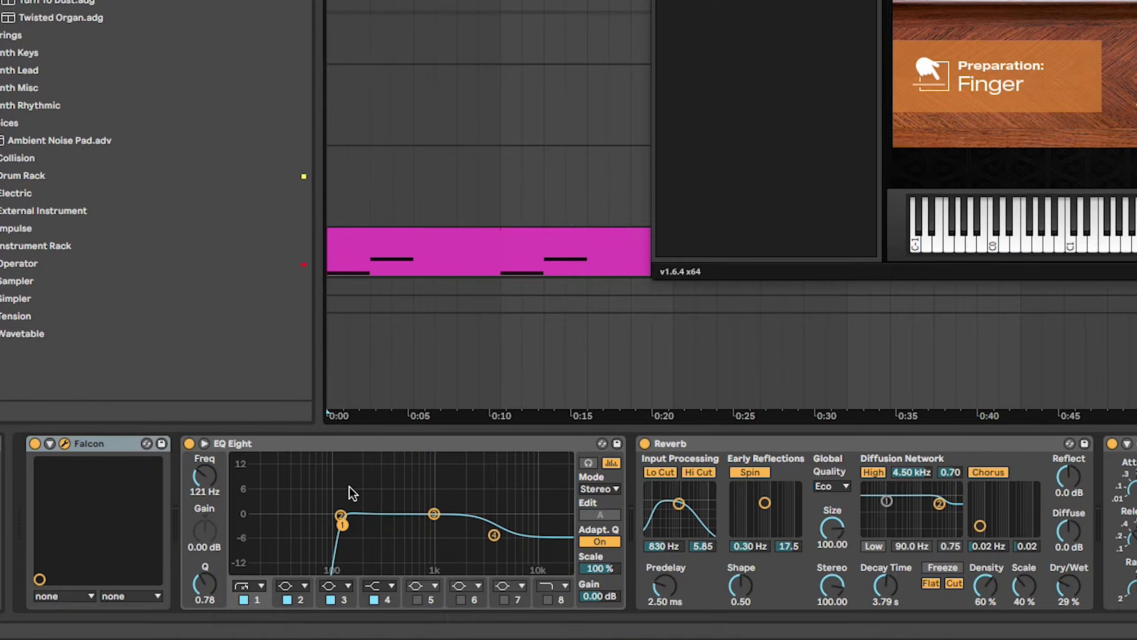
key("space")
left_click(494, 535)
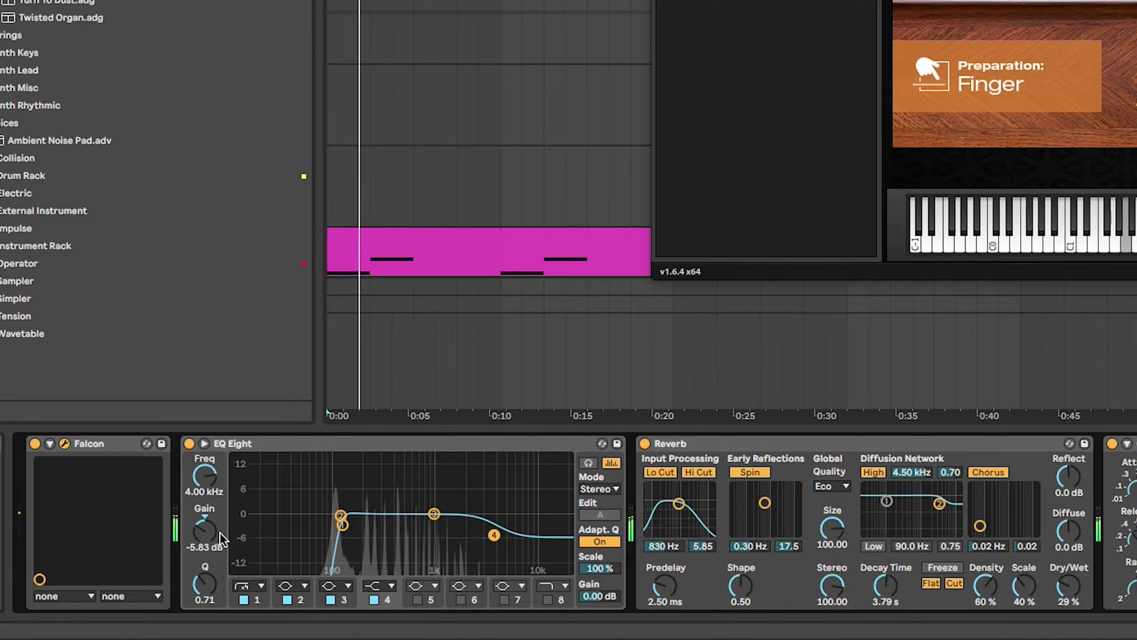
mouse_move(224, 539)
left_mouse_down()
mouse_move(224, 484)
mouse_move(224, 532)
left_mouse_up()
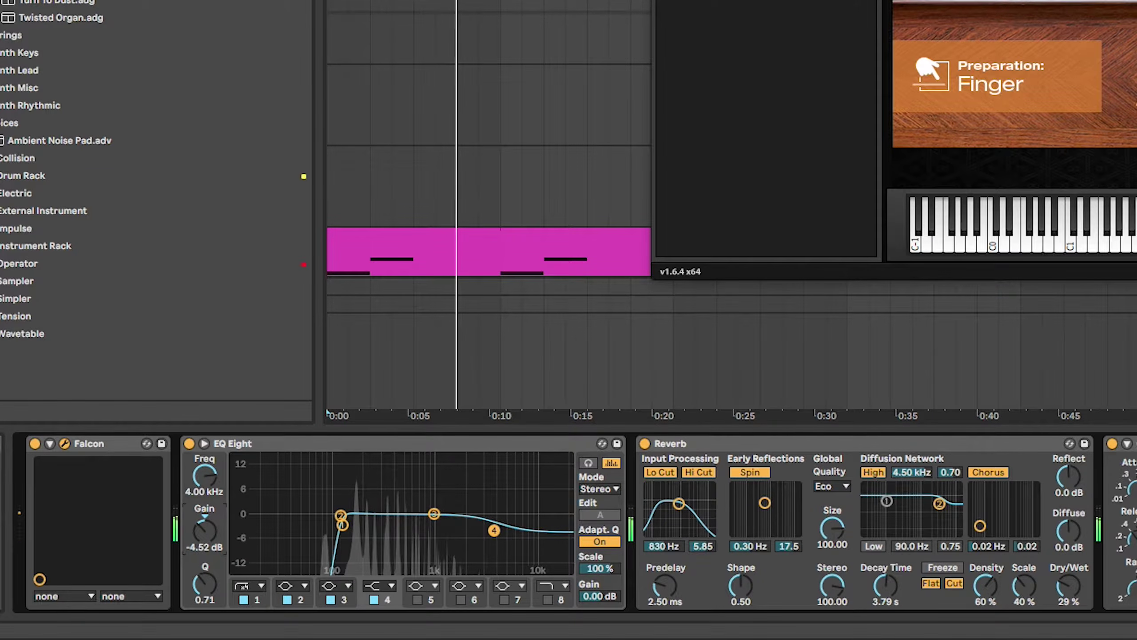
key("space")
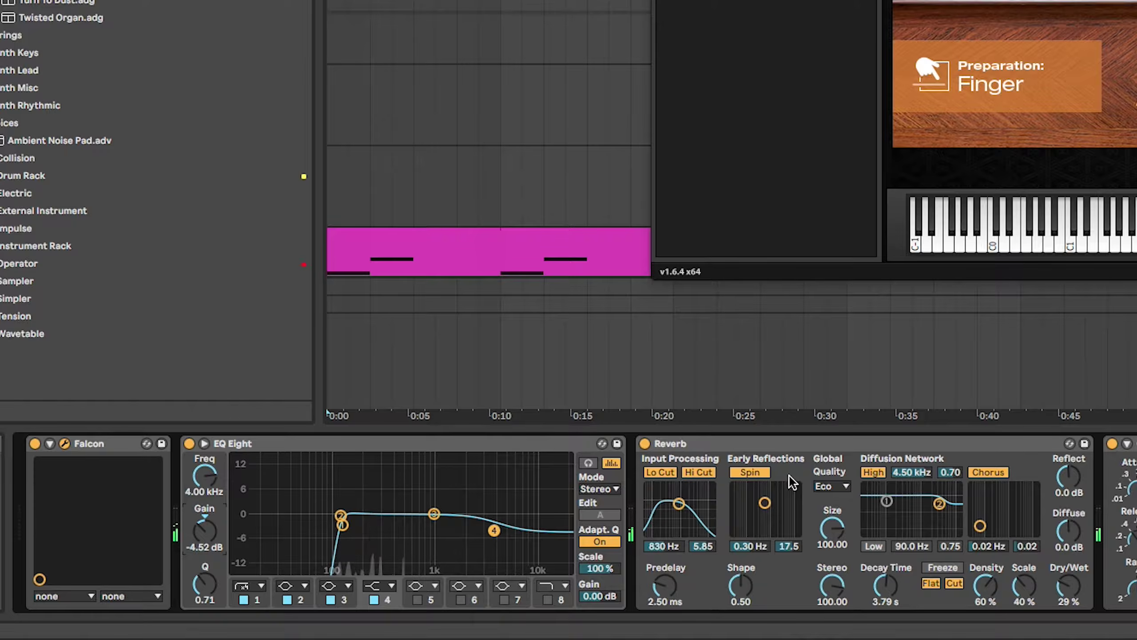
Inspect the Falcon track's Reverb device and the Augmented Piano's built-in effects page.
left_click(835, 443)
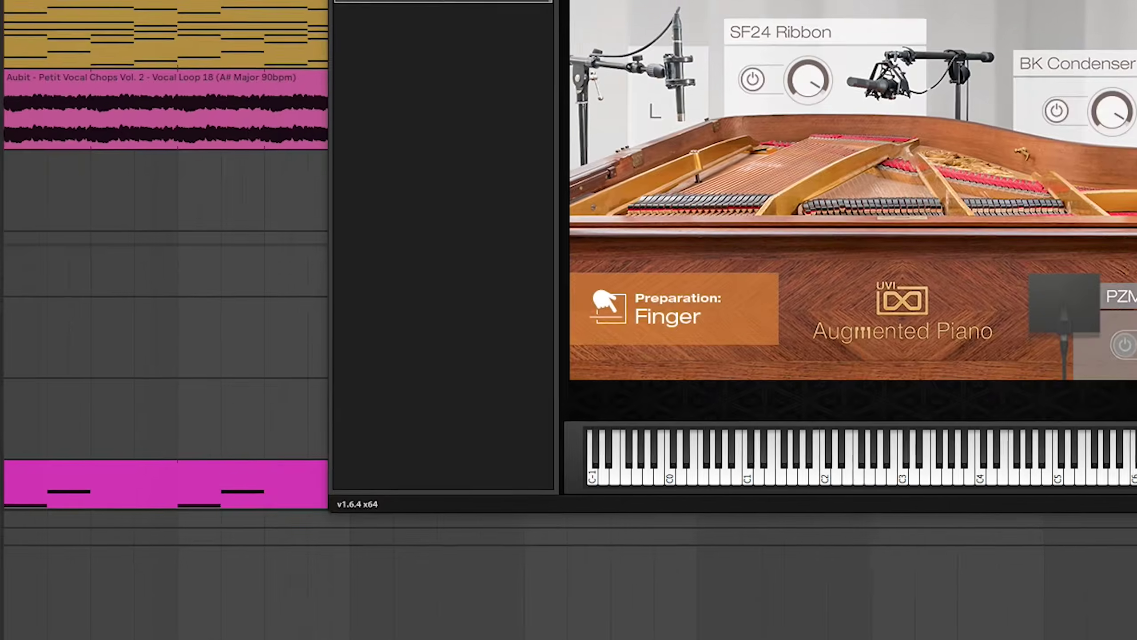
left_click(744, 115)
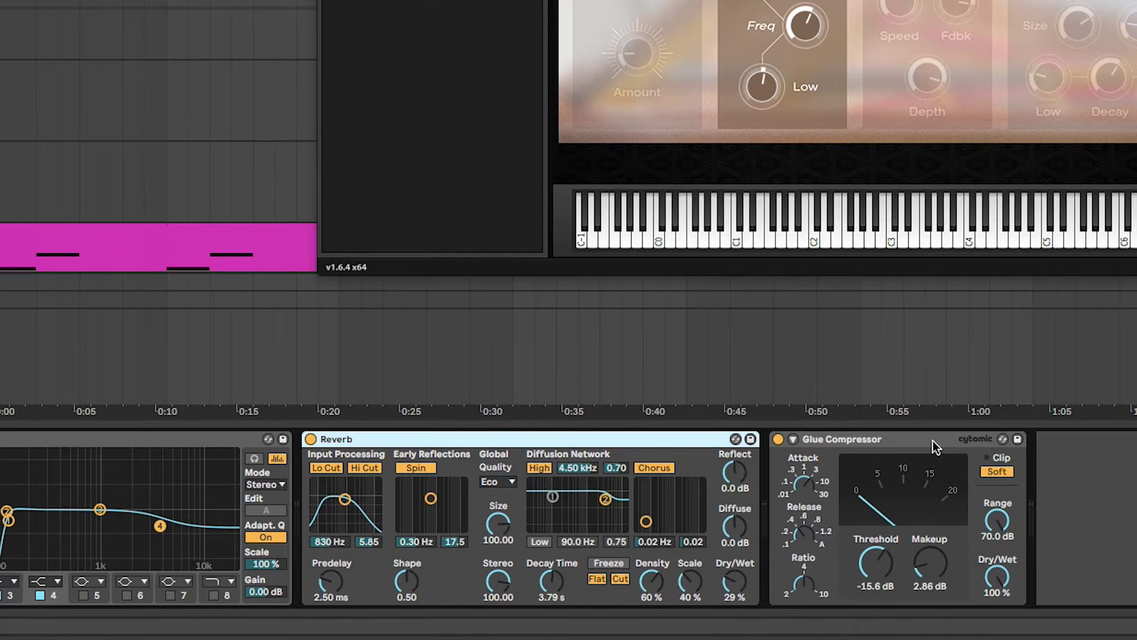
Play the Falcon track from bar 5 and compare its sound with the Glue Compressor bypassed and active.
left_click(167, 409)
key("space")
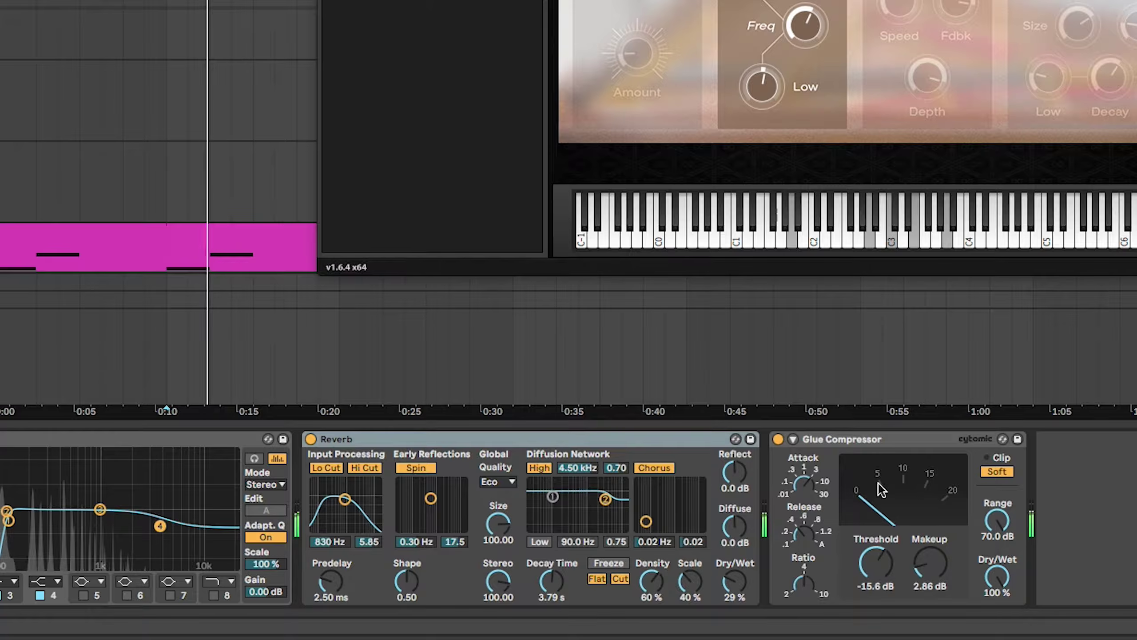
left_click(777, 439)
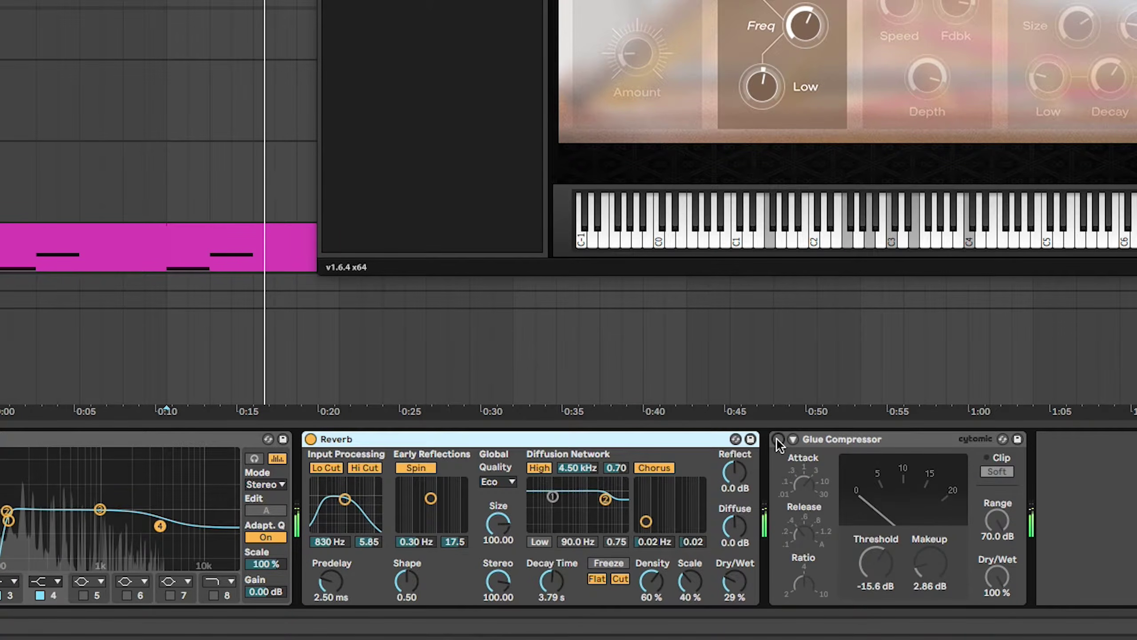
left_click(777, 439)
key("space")
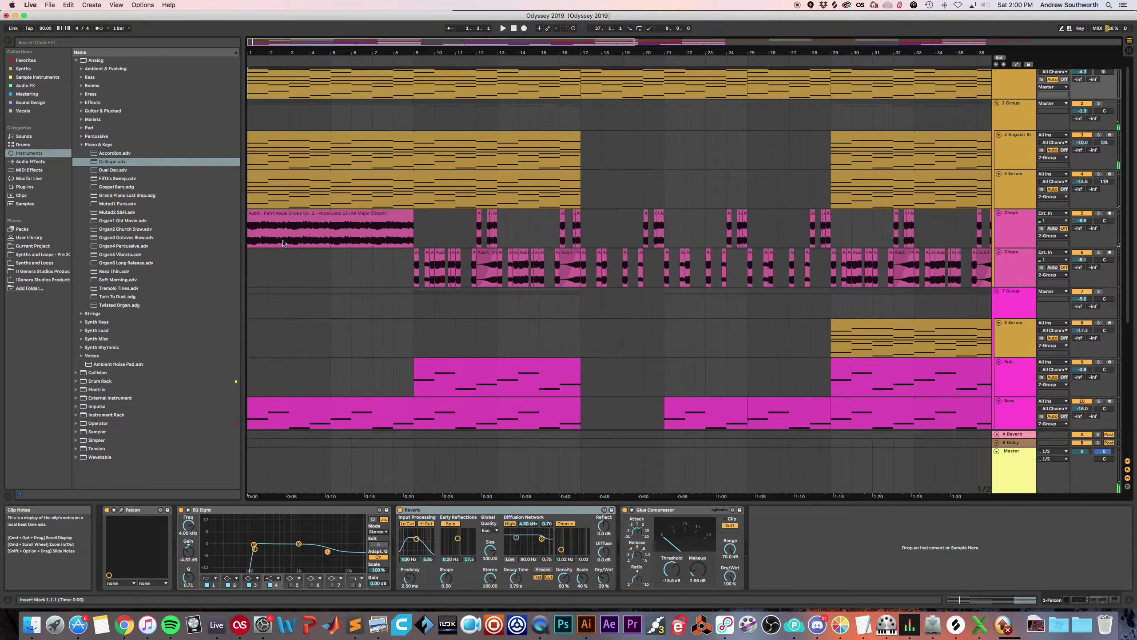
Play the full arrangement from bar 1 with no track soloed and look over the tracks.
left_click(299, 236)
key("space")
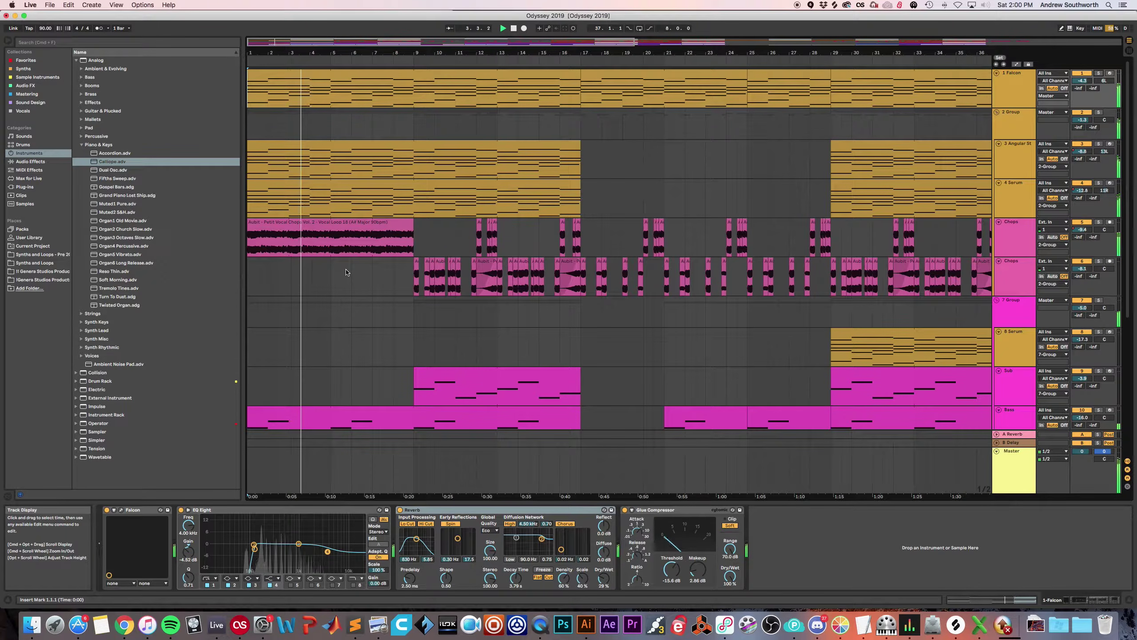
scroll(346, 272, "down", 1)
scroll(346, 272, "up", 1)
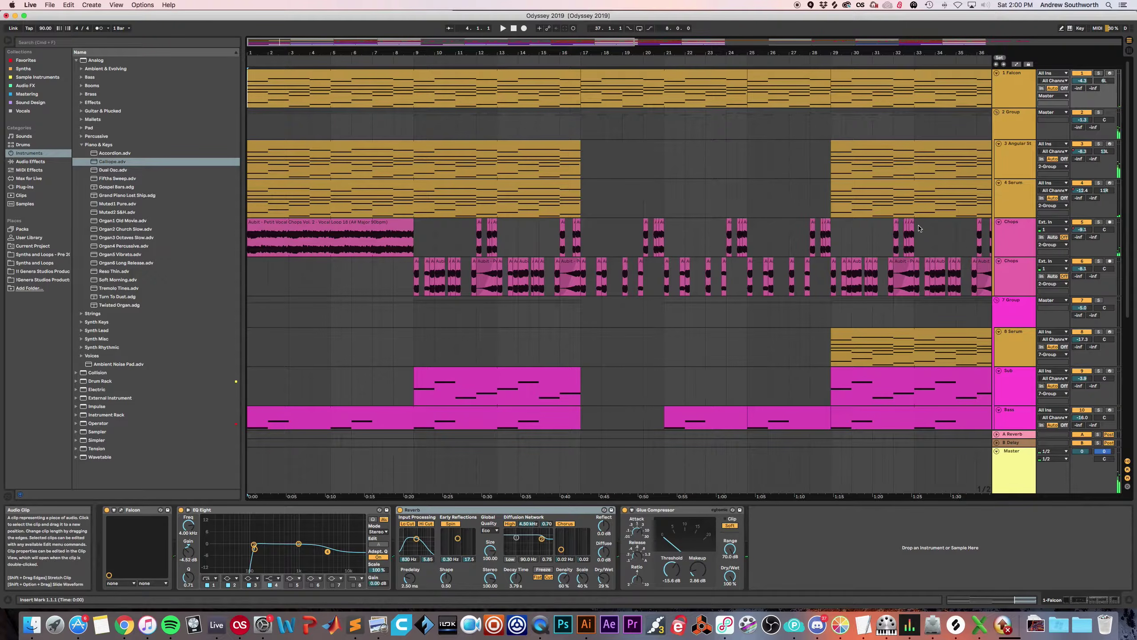
Show the first Chops track's devices and find its source loop in Aubit's Petit Vocal Chops Vol. 2, Vocal Chops, Dry folder within Synths and Loops.
left_click(274, 220)
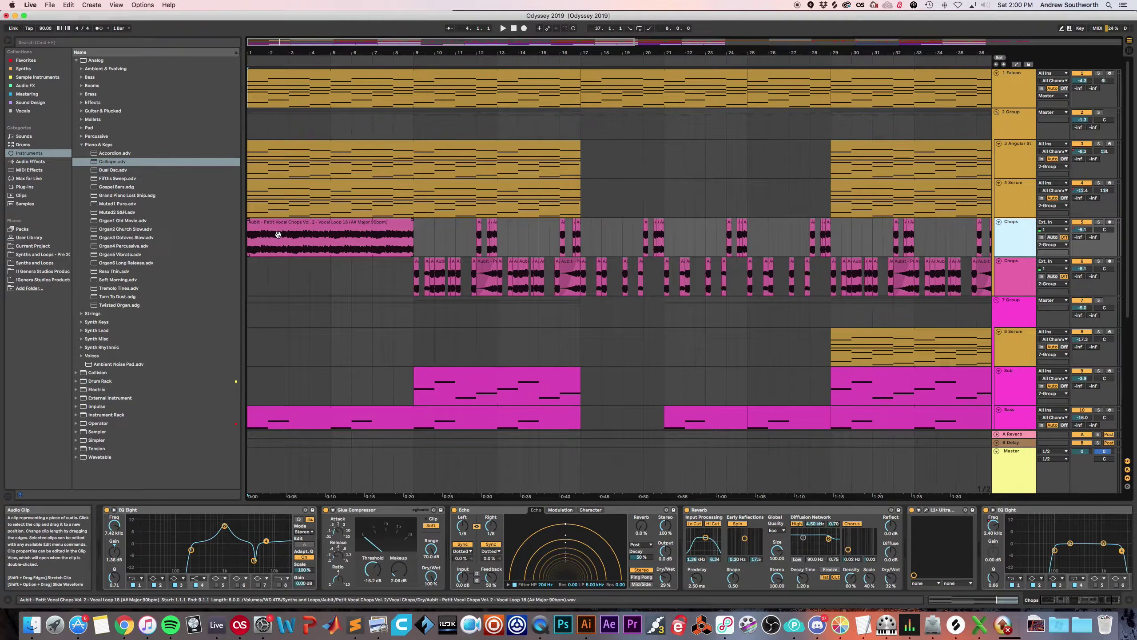
left_click(43, 264)
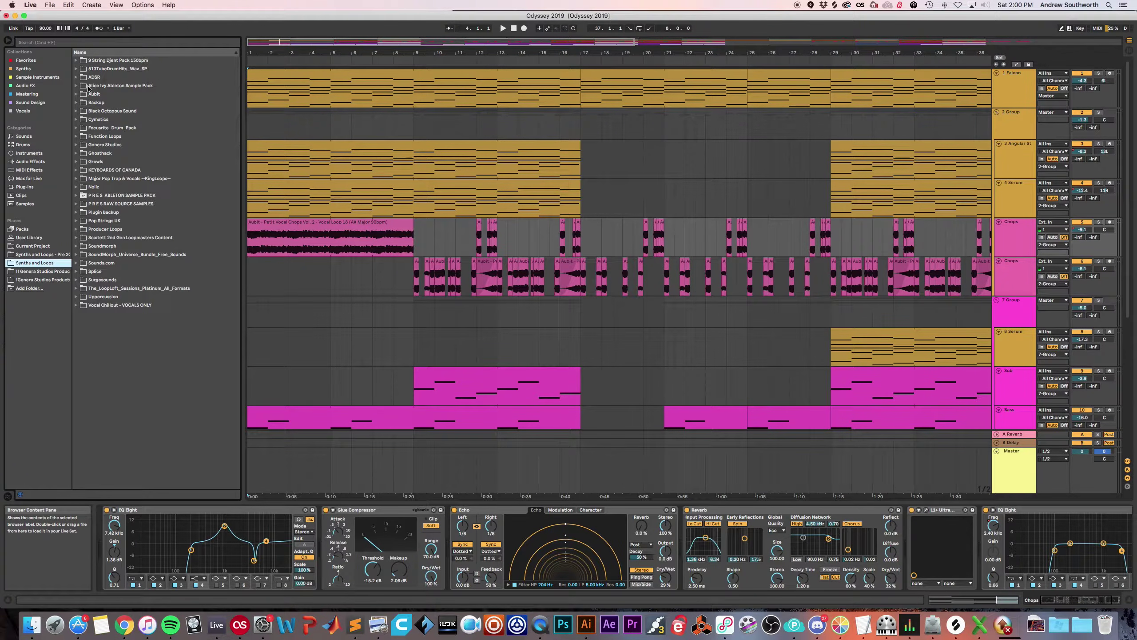
left_click(76, 95)
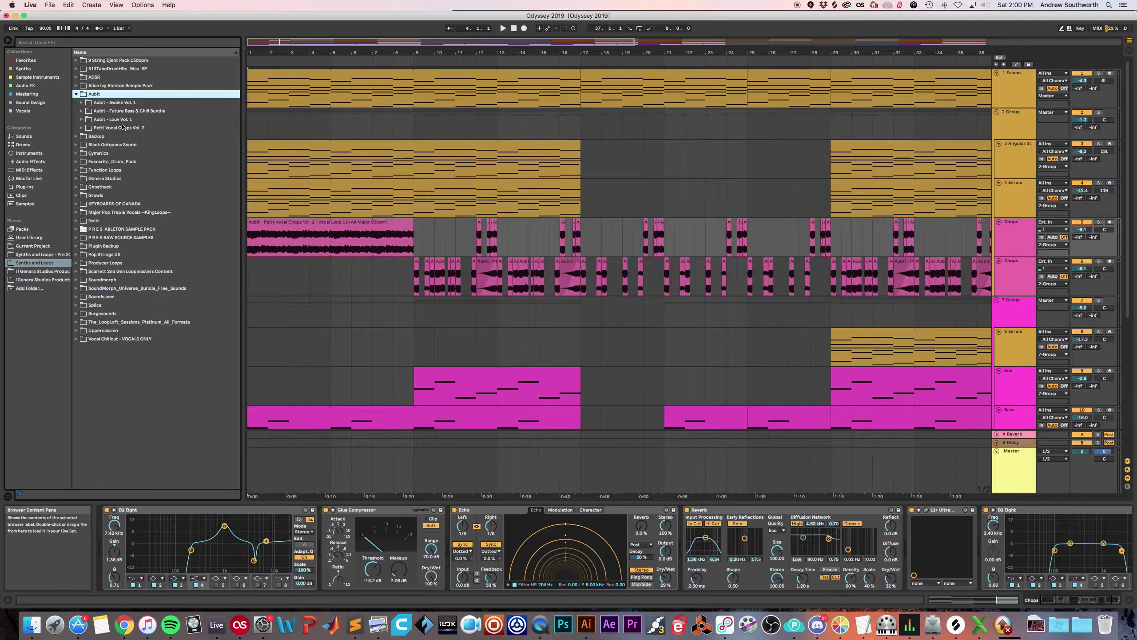
left_click(81, 129)
left_click(365, 230)
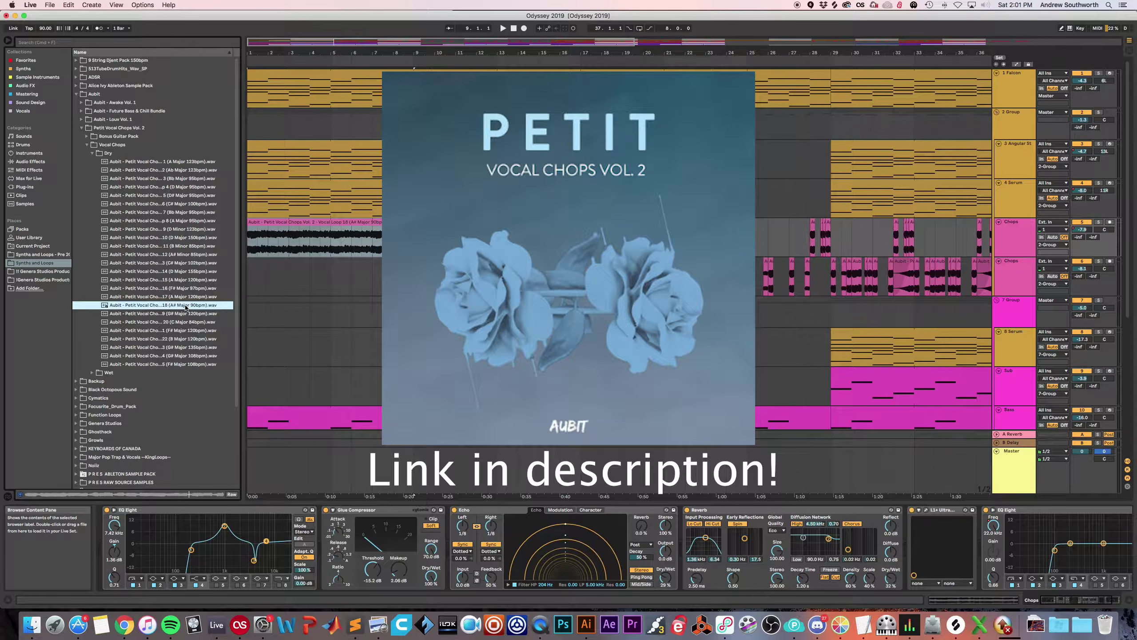
left_click(172, 153)
Open the Falcon track's first MIDI clip in the note editor and fit its full chord range in view.
left_click(311, 225)
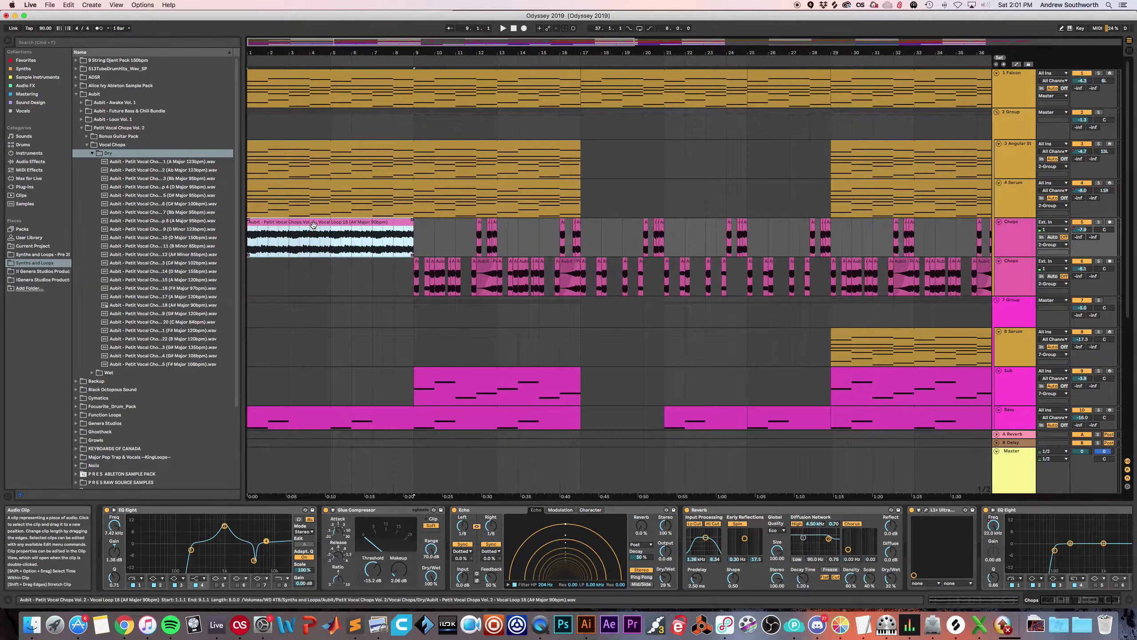
double_click(273, 78)
scroll(402, 515, "down", 3)
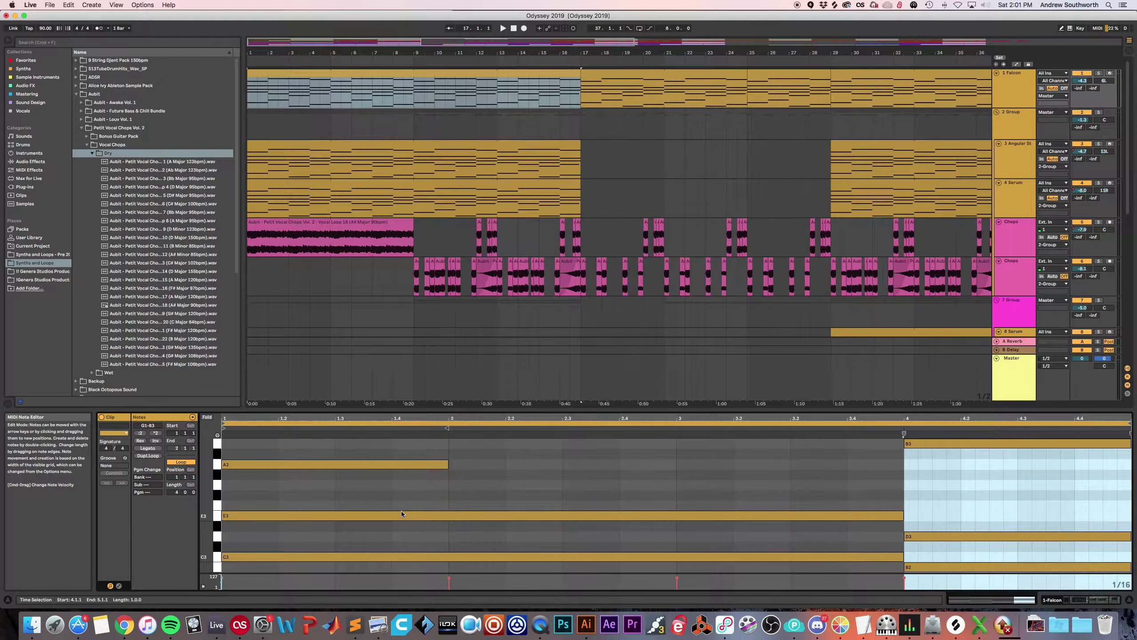
scroll(205, 483, "up", 2)
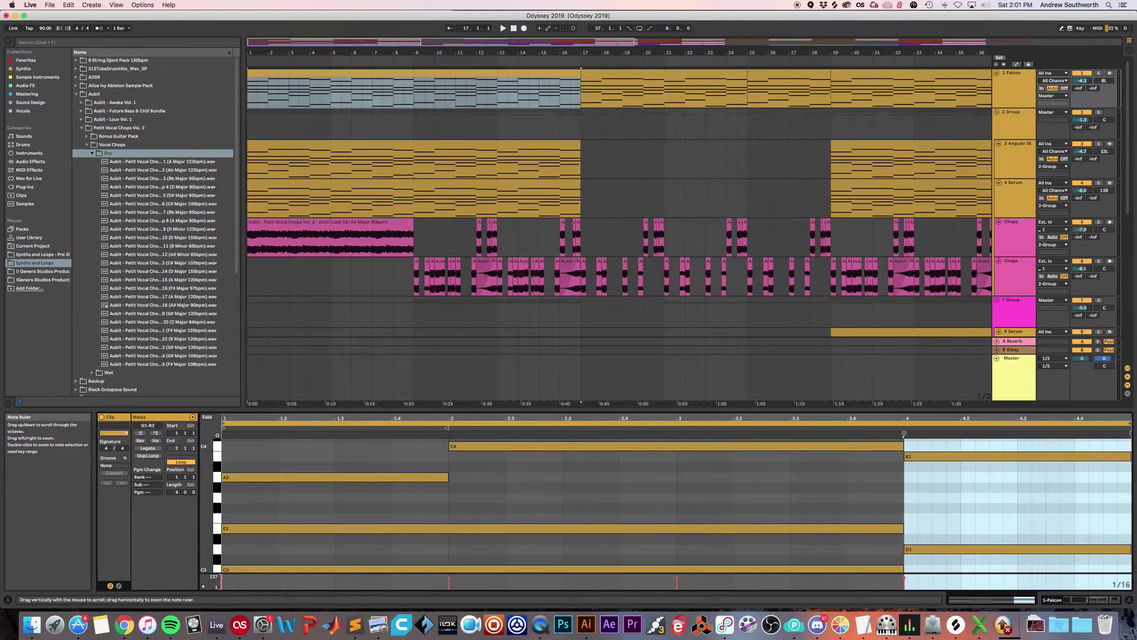
left_click_drag(205, 483, 173, 484)
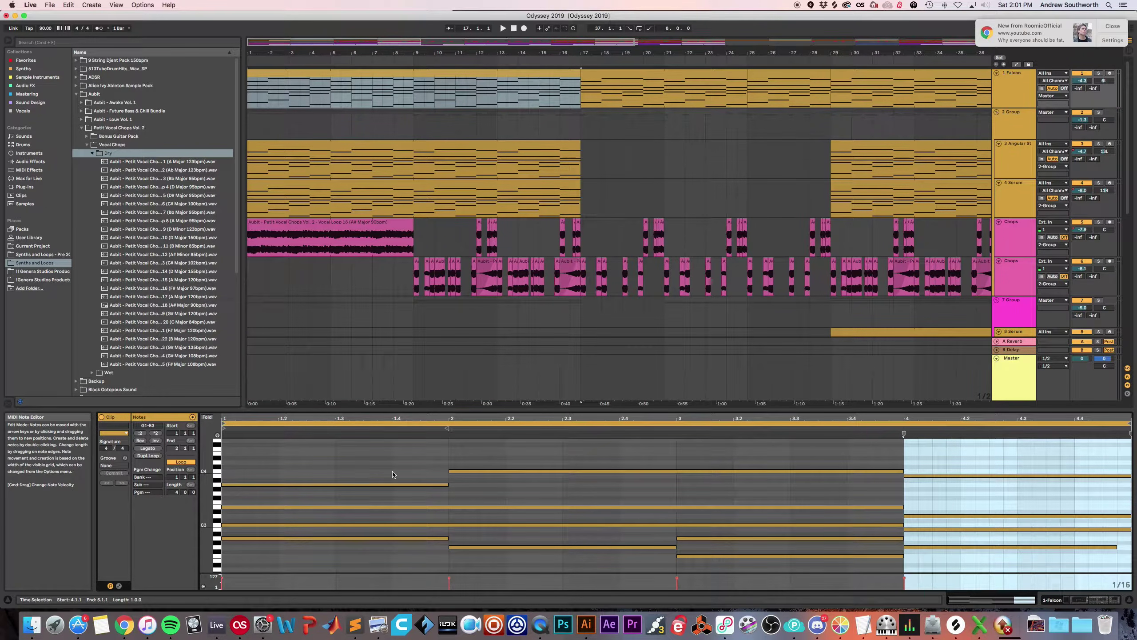
Look over the Falcon clip's chord notes and open the first Chops track's long Vocal Loop 18 clip in the sample view.
scroll(470, 543, "down", 1)
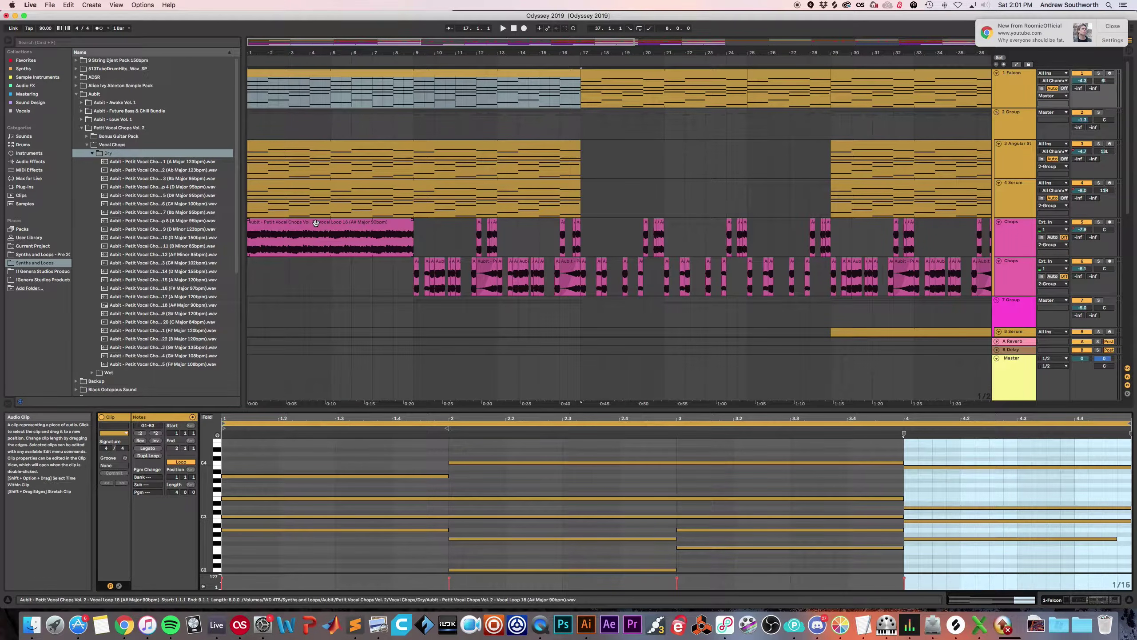
scroll(308, 216, "down", 2)
scroll(304, 217, "up", 2)
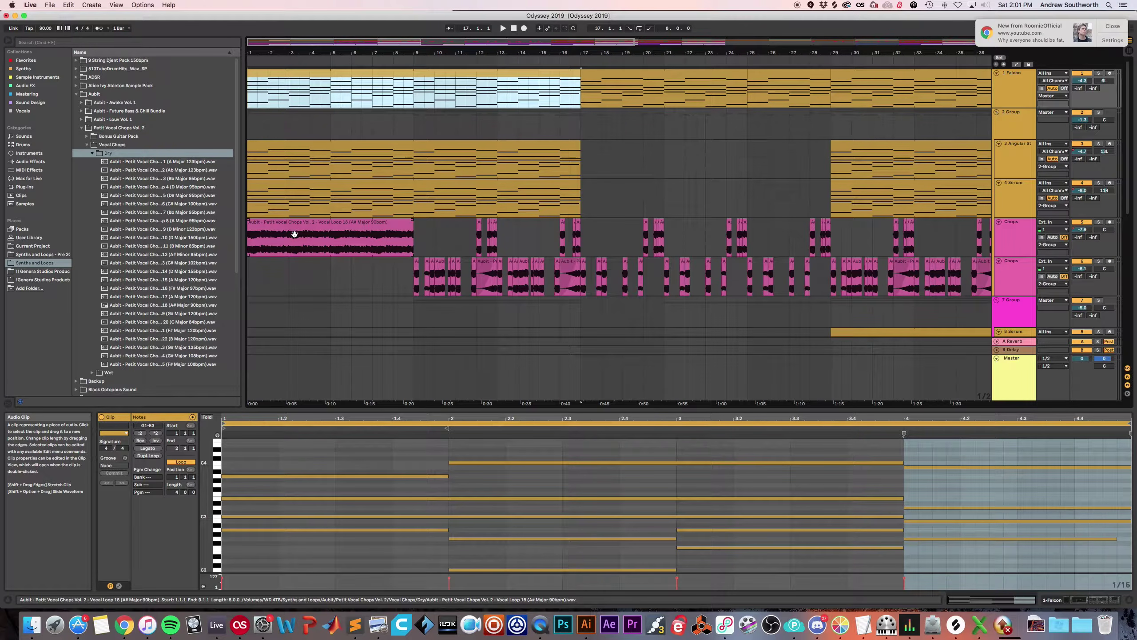
left_click(309, 235)
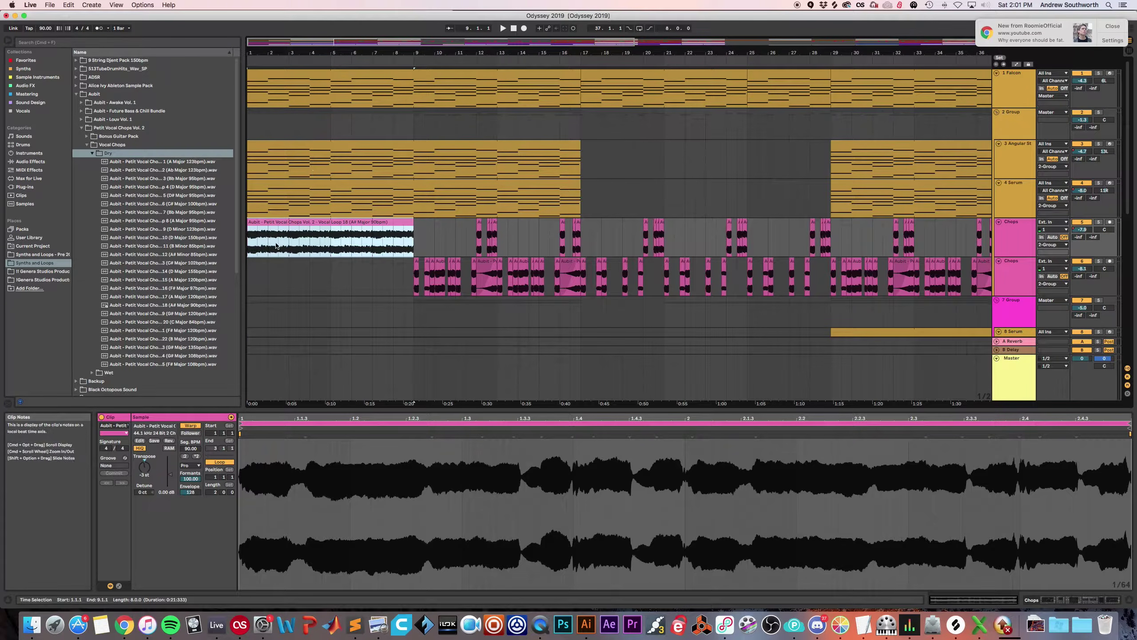
Place the playback start at bar 1 on the first Chops track, show its devices and solo it.
left_click(250, 252)
left_click(1050, 253)
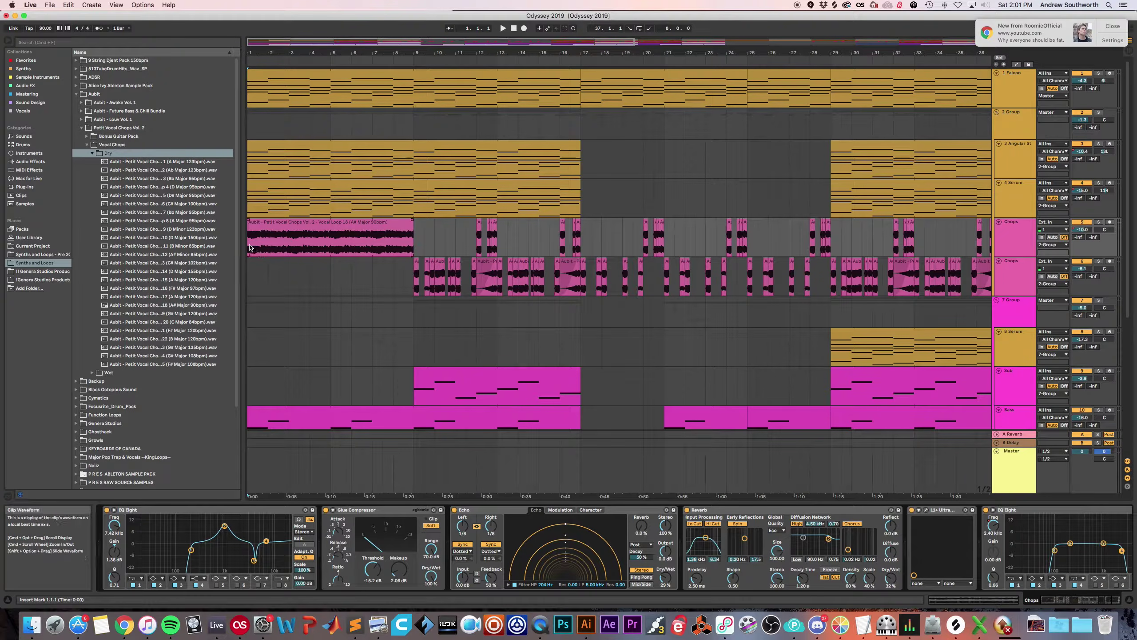
left_click(1098, 223)
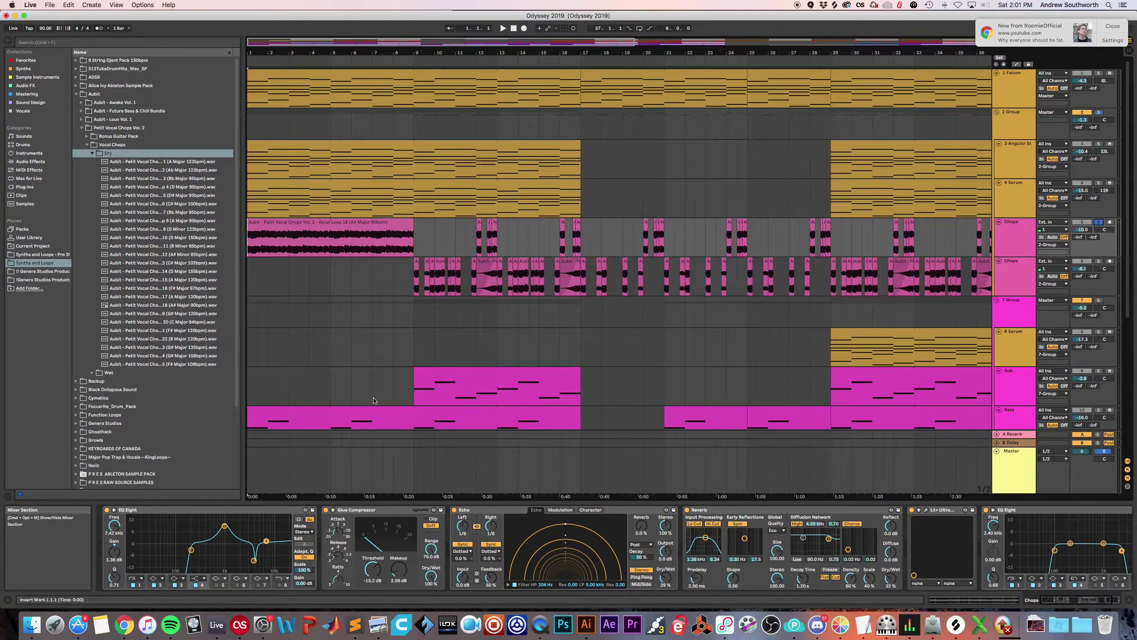
Bypass all of the first Chops track's effects together, from the first EQ Eight to the last EQ Eight.
left_click(156, 514)
scroll(266, 516, "right", 3)
left_click(892, 512, "shift")
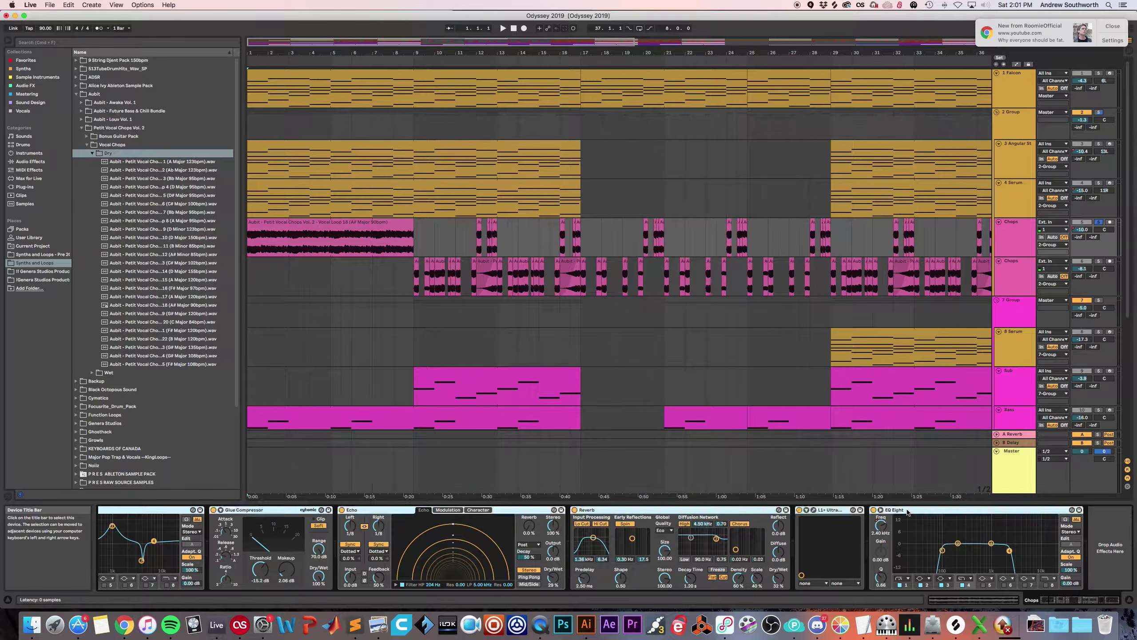
scroll(395, 571, "left", 3)
left_click(107, 510)
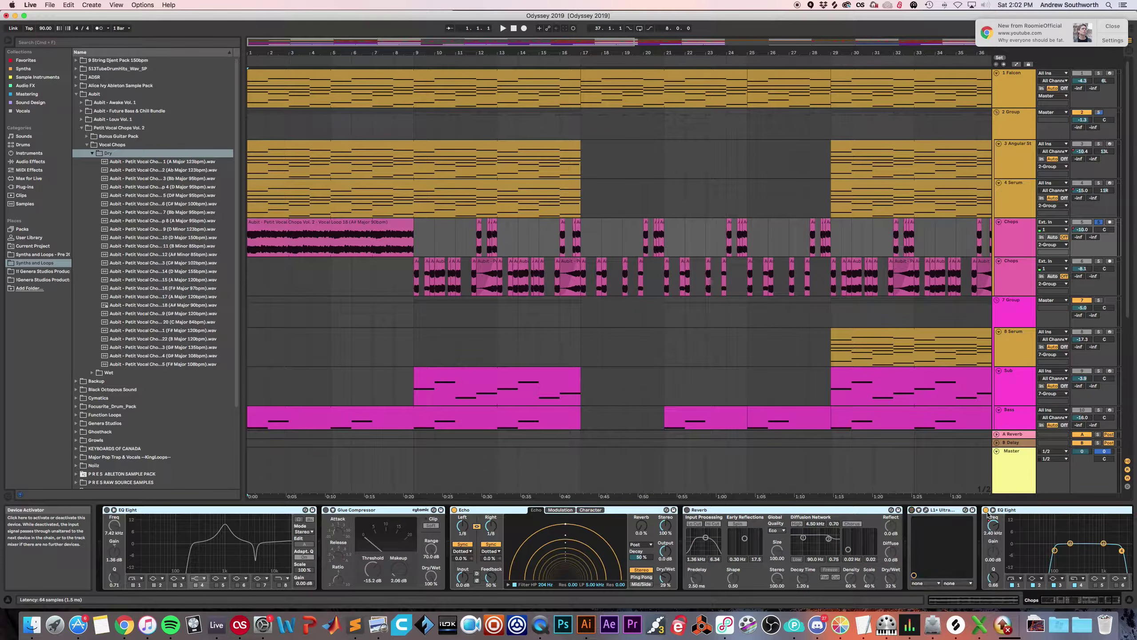
scroll(982, 516, "right", 3)
left_click(944, 515)
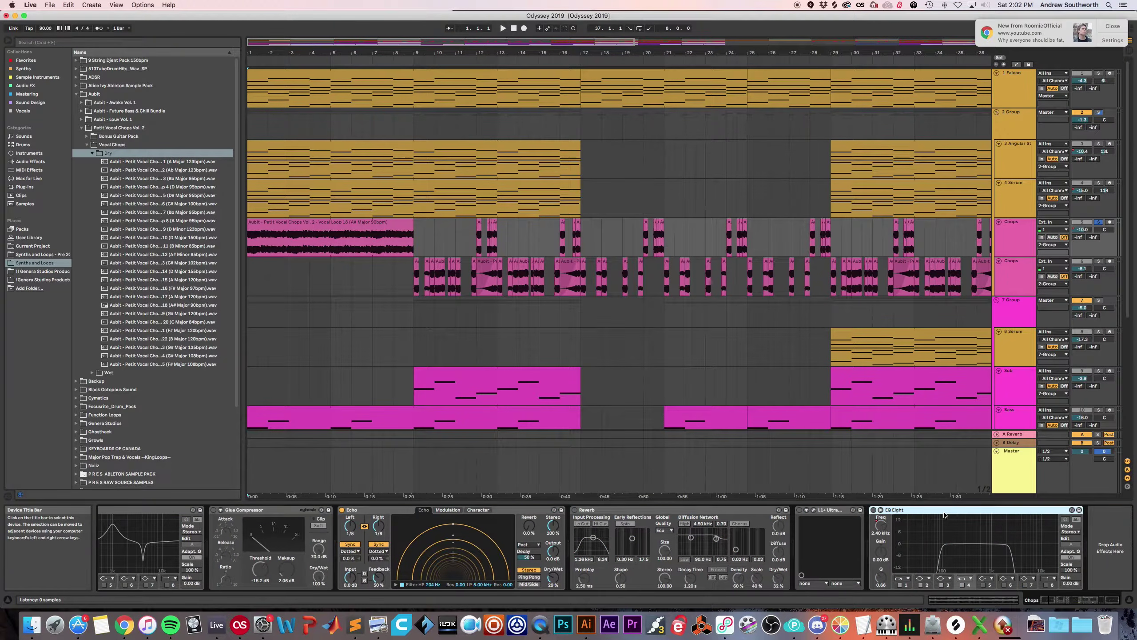
scroll(492, 538, "left", 3)
left_click(179, 510)
scroll(382, 383, "down", 4)
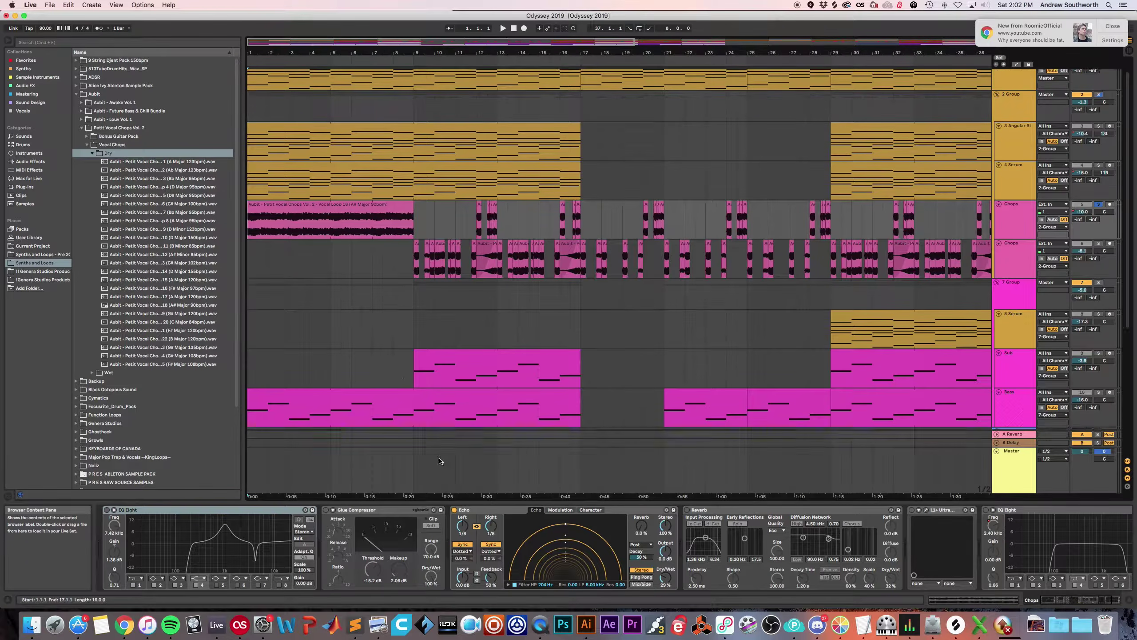
scroll(326, 327, "up", 4)
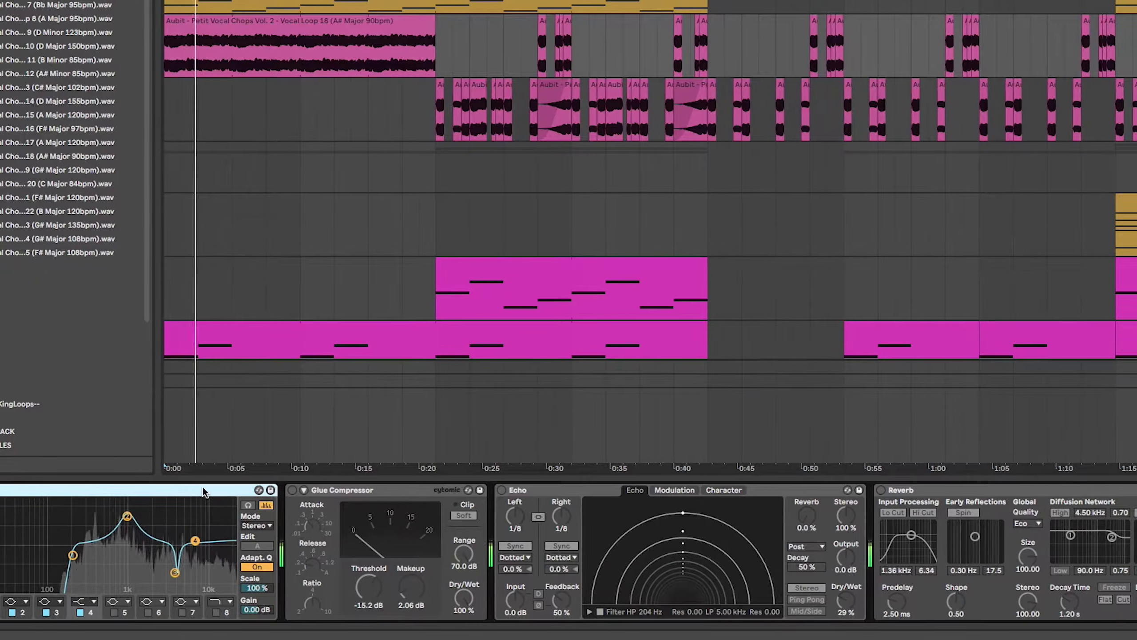
Play the soloed Chops track from bar 1 while reactivating EQ Eight, Glue Compressor, Echo, Reverb, L1+ Ultramaximizer and the final EQ Eight in order.
left_click(255, 490)
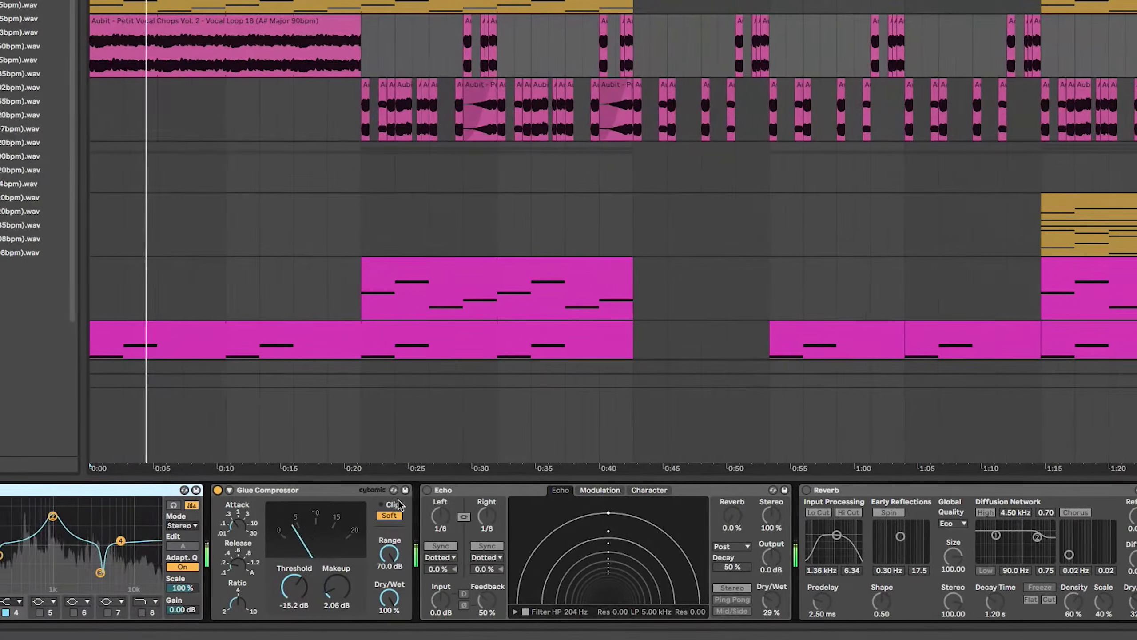
left_click(465, 490)
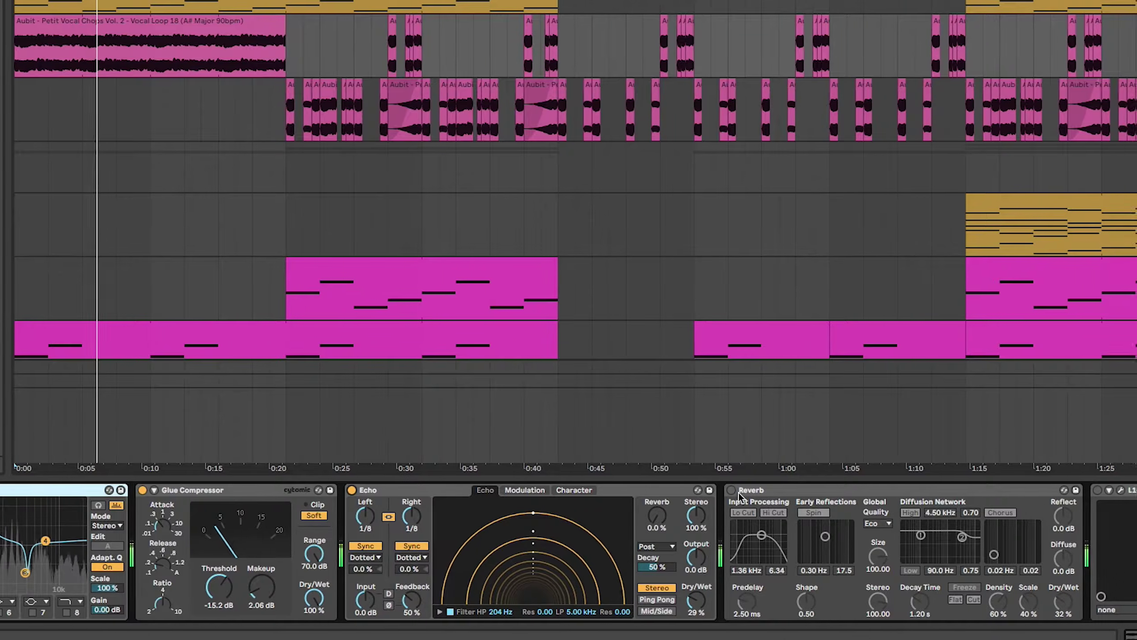
left_click(694, 490)
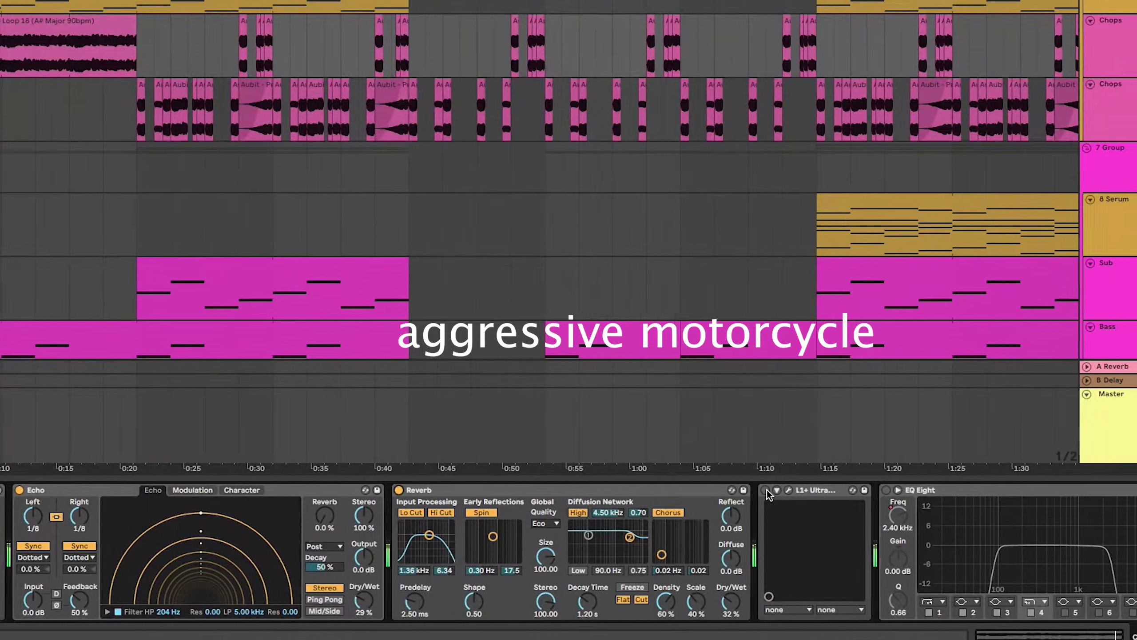
left_click(803, 490)
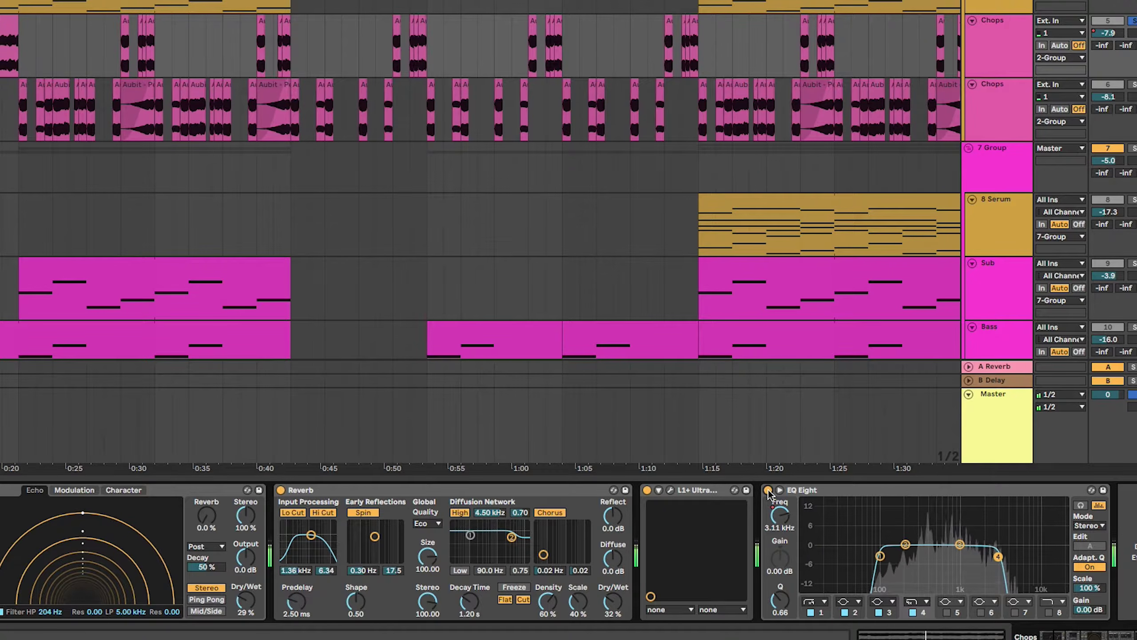
scroll(442, 551, "left", 5)
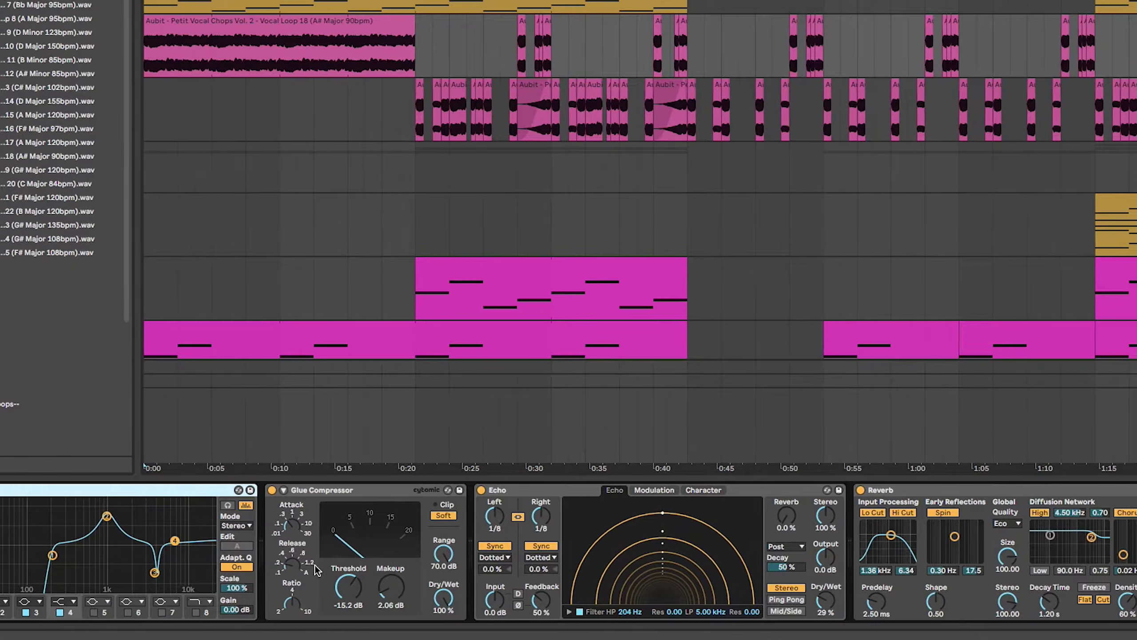
Show the Chops track's L1+ Ultramaximizer window, play from bar 1 to watch its limiting, and close the window.
scroll(532, 527, "right", 5)
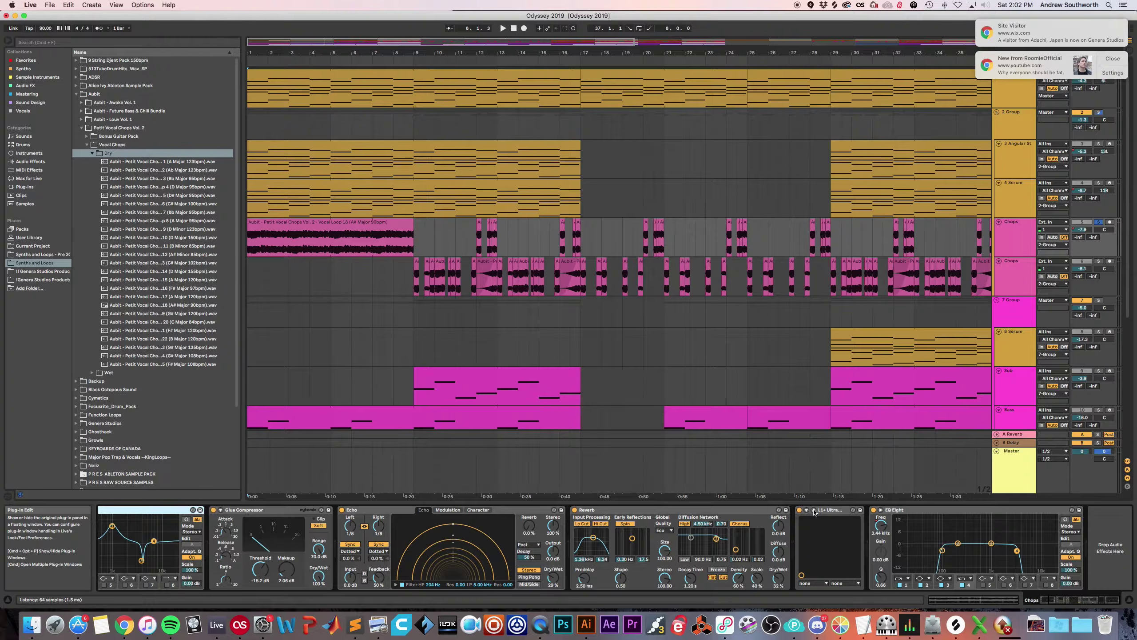
left_click(989, 490)
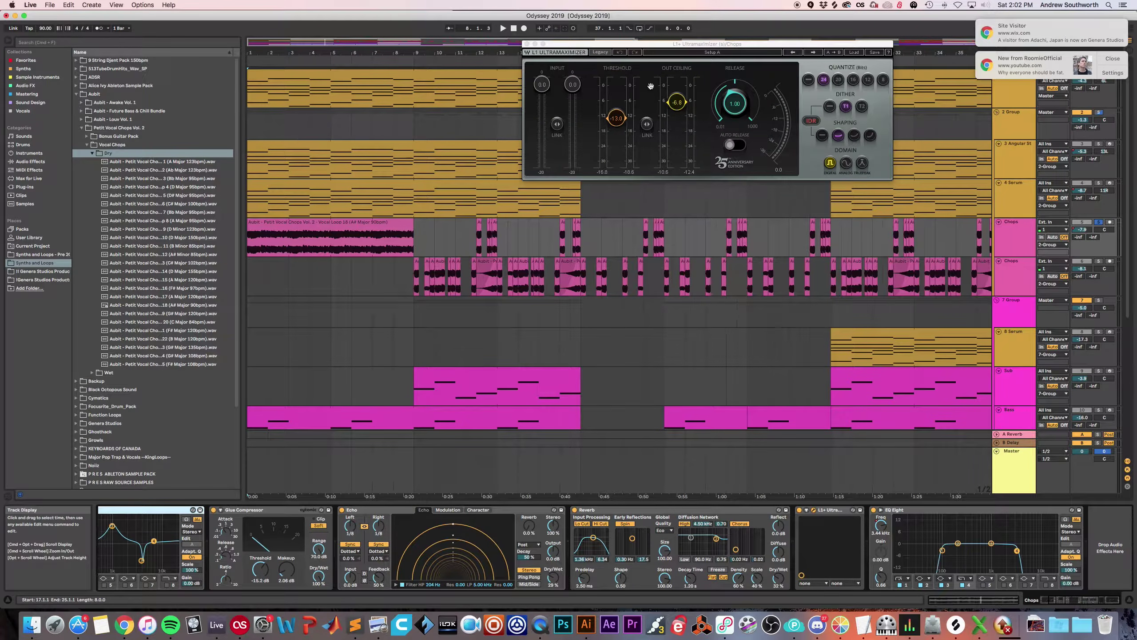
left_click(249, 247)
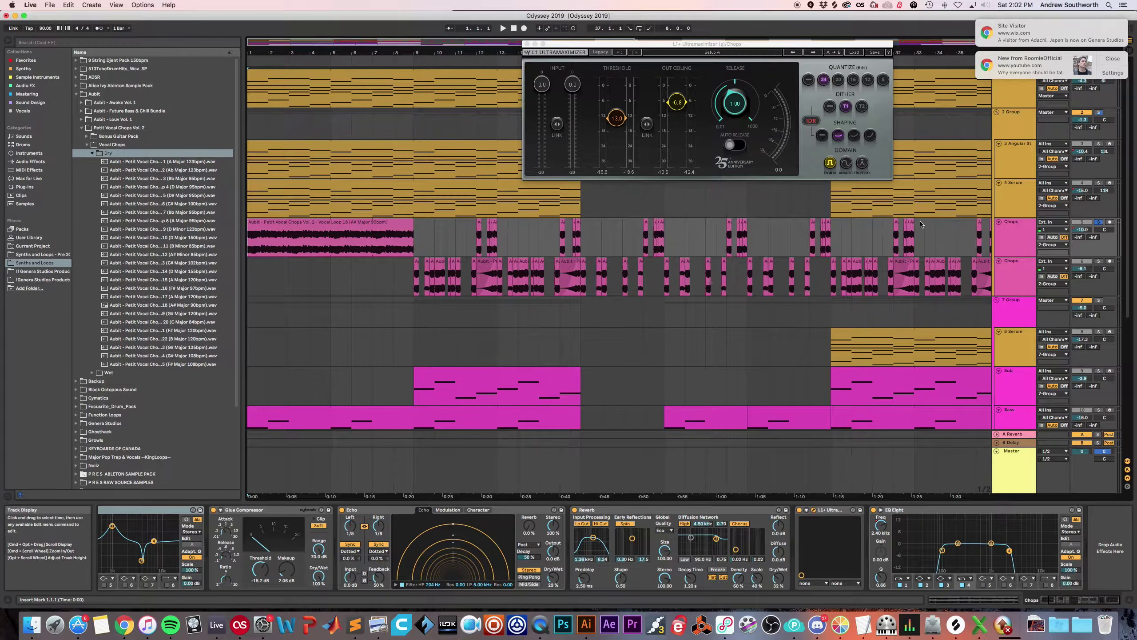
key("space")
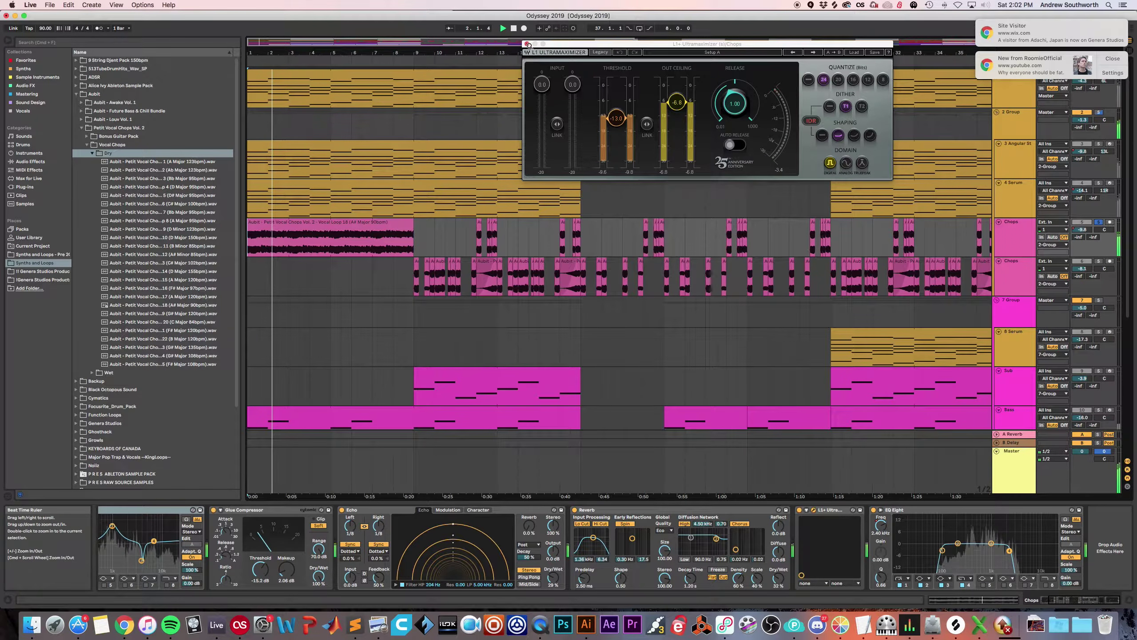
key("space")
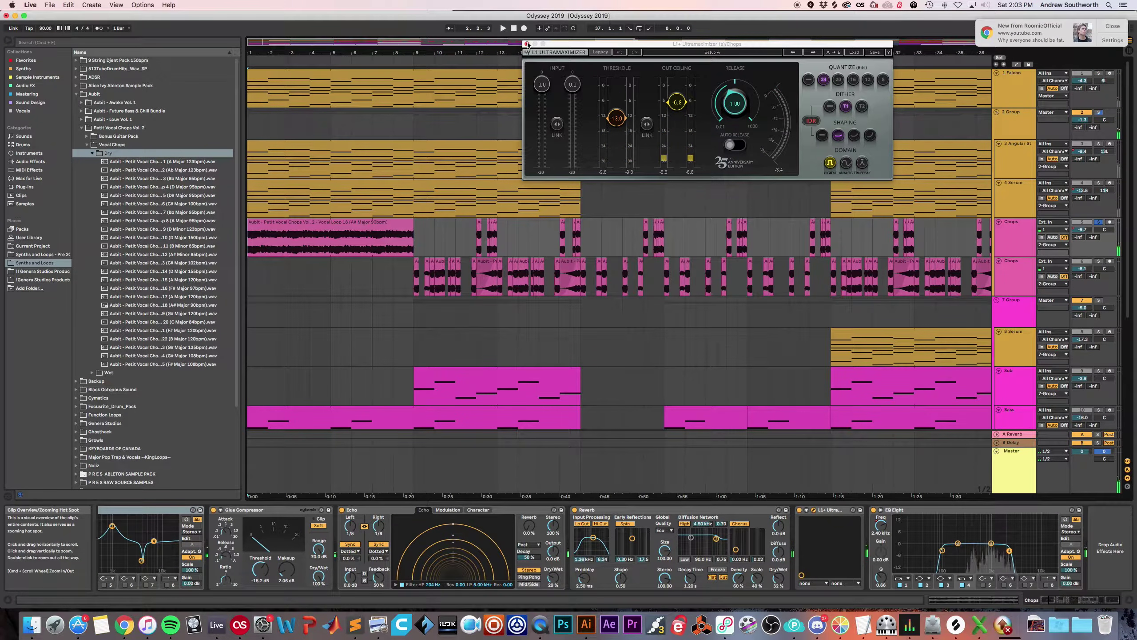
left_click(527, 44)
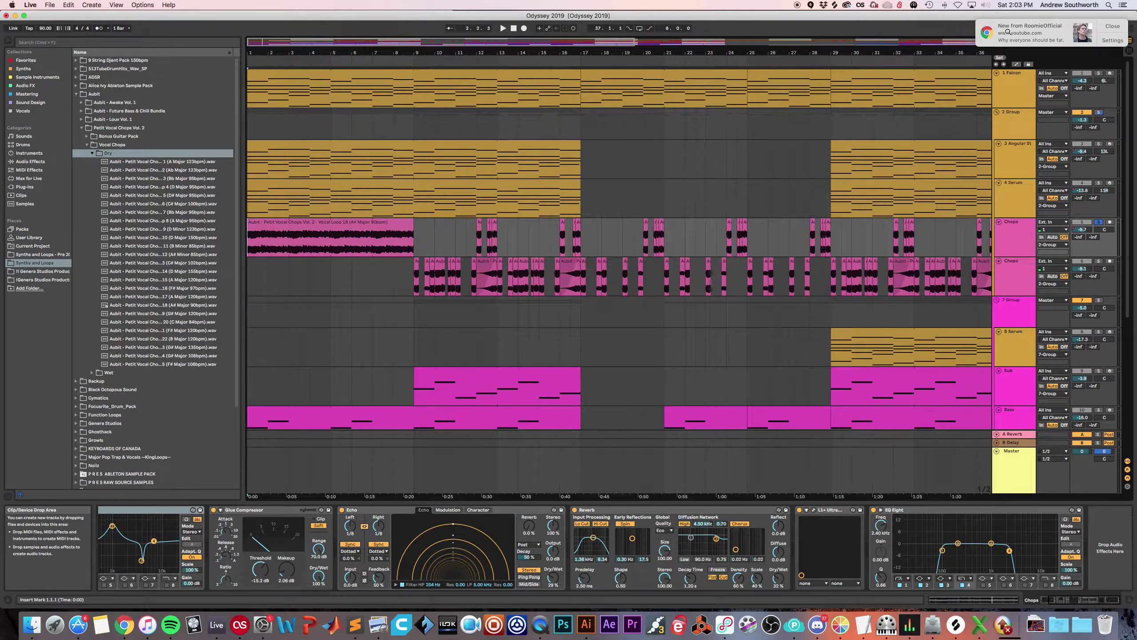
Show the automation lanes and display the first Chops track's EQ Eight band 4 frequency envelope.
left_click(1017, 64)
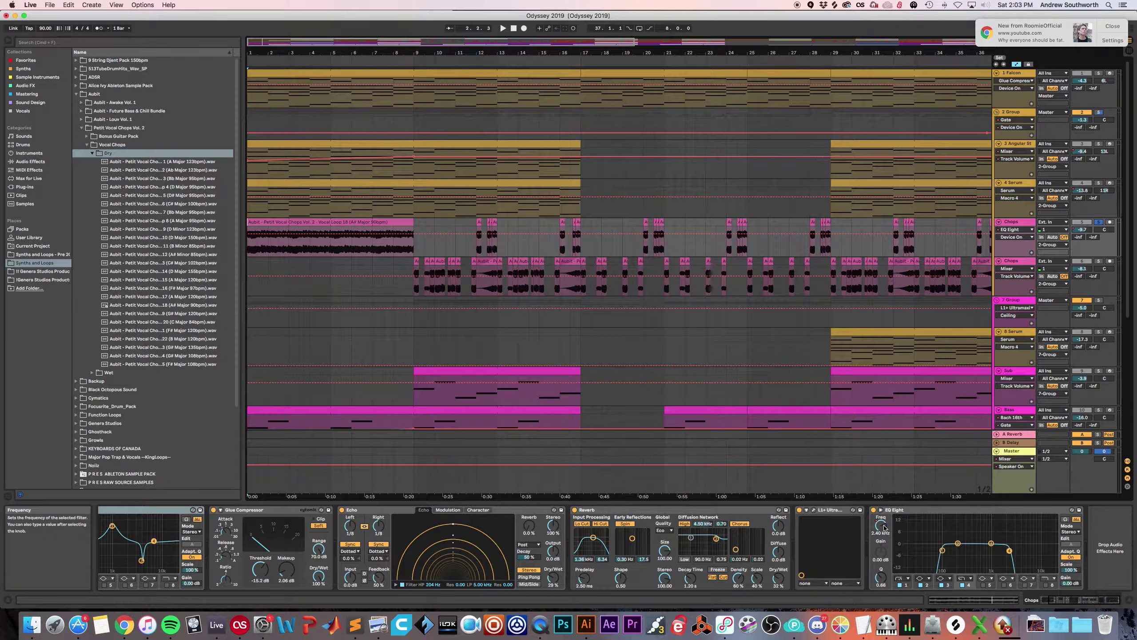
left_click(1015, 236)
left_click(1009, 483)
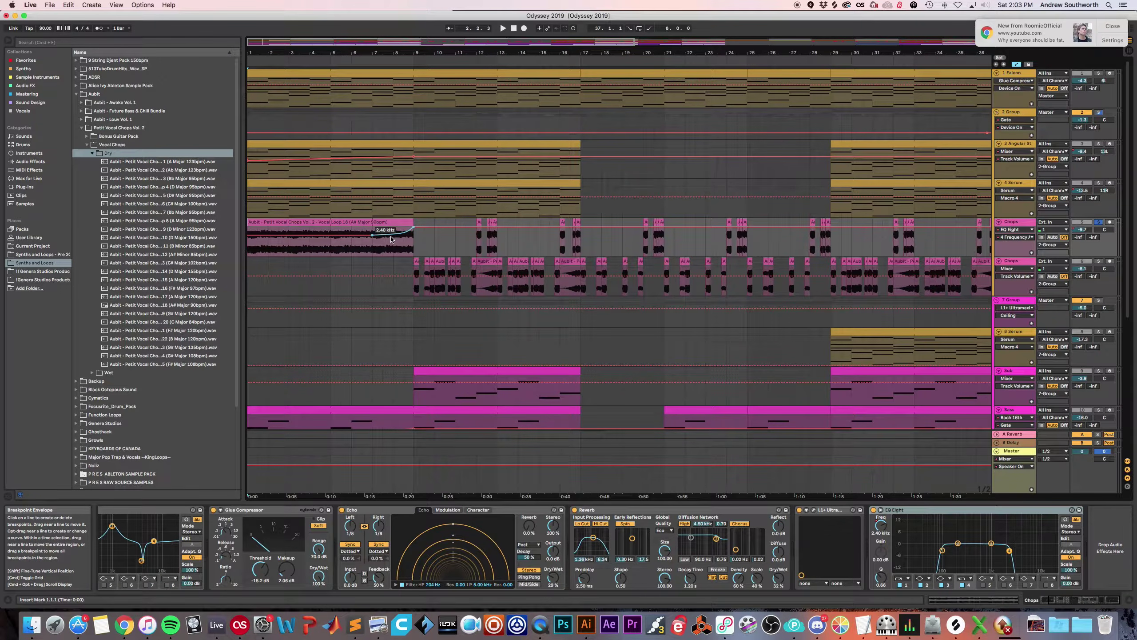
Play the Chops track from bar 7 to hear the EQ frequency sweep and hide the automation lanes.
left_click(372, 250)
key("space")
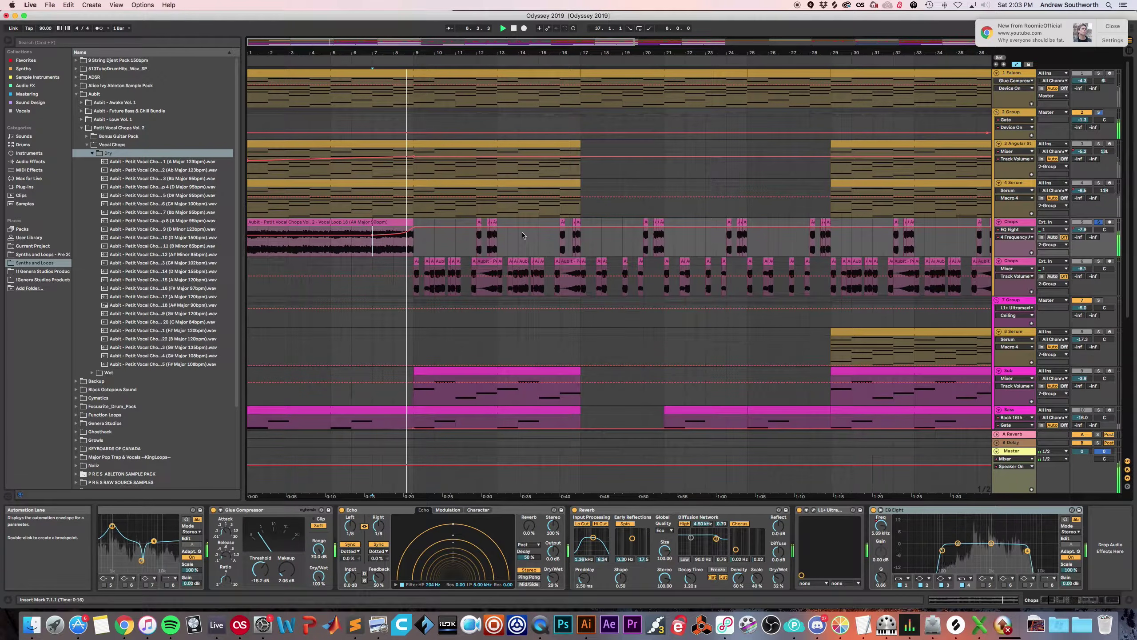
key("space")
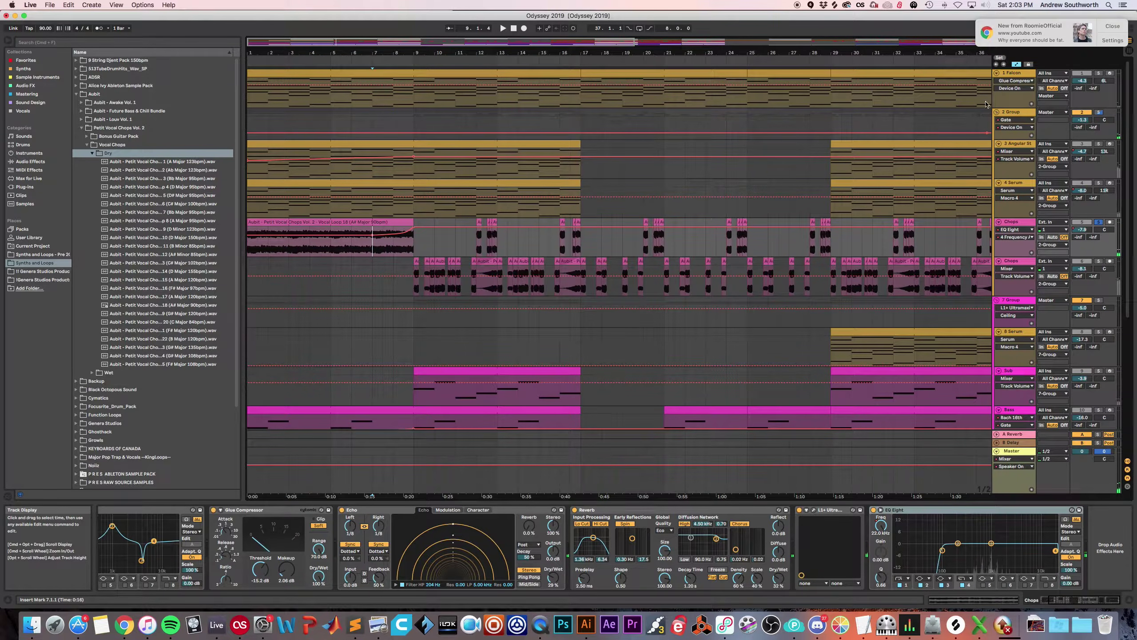
left_click(1017, 65)
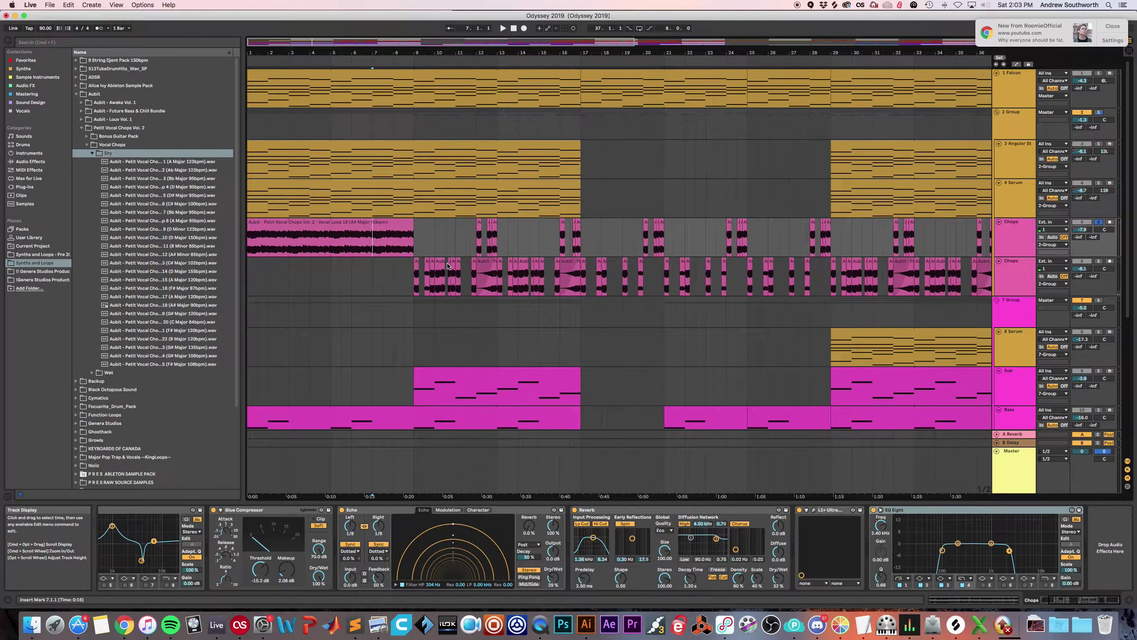
Play the full mix from bar 7 with no track soloed and show the Drum Rack track's devices at bar 9.
key("space")
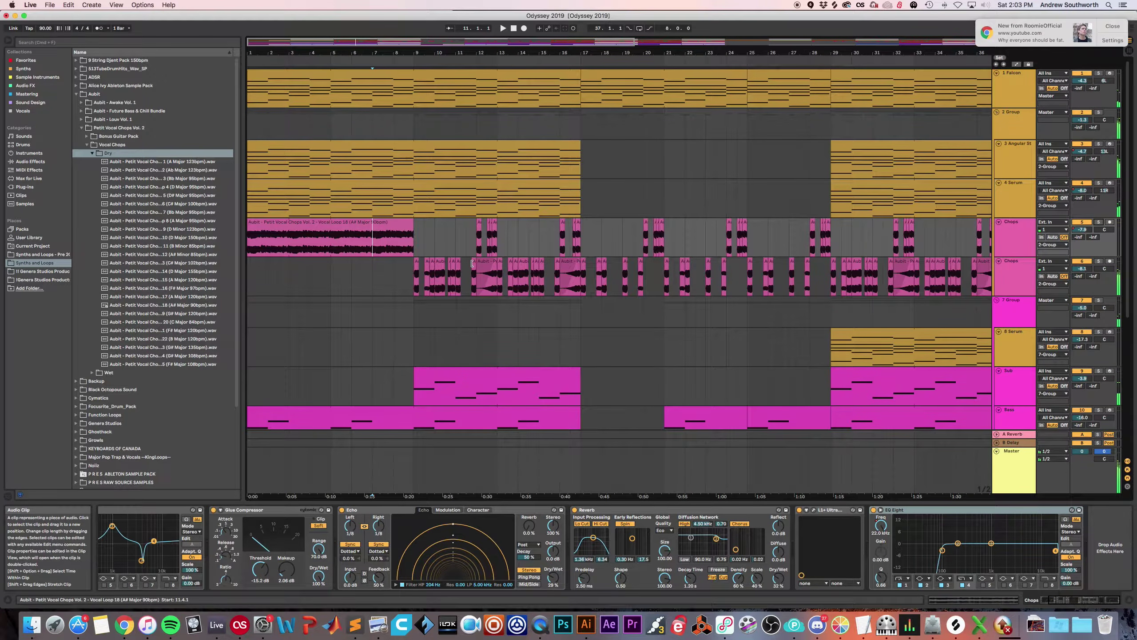
scroll(470, 290, "down", 5)
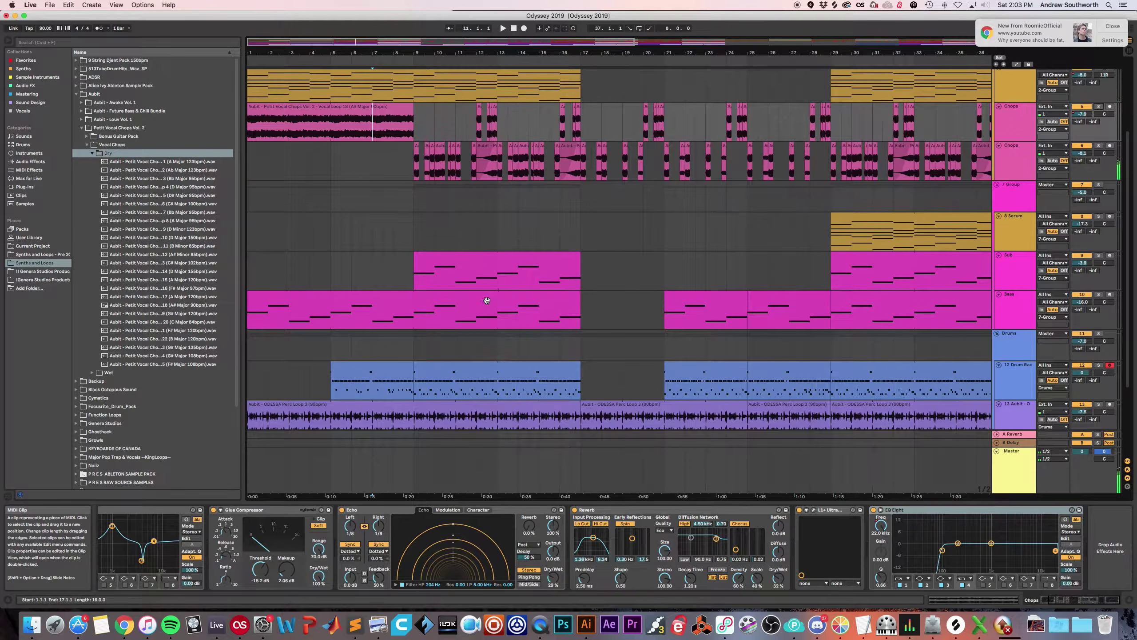
scroll(442, 297, "down", 4)
left_click(423, 281)
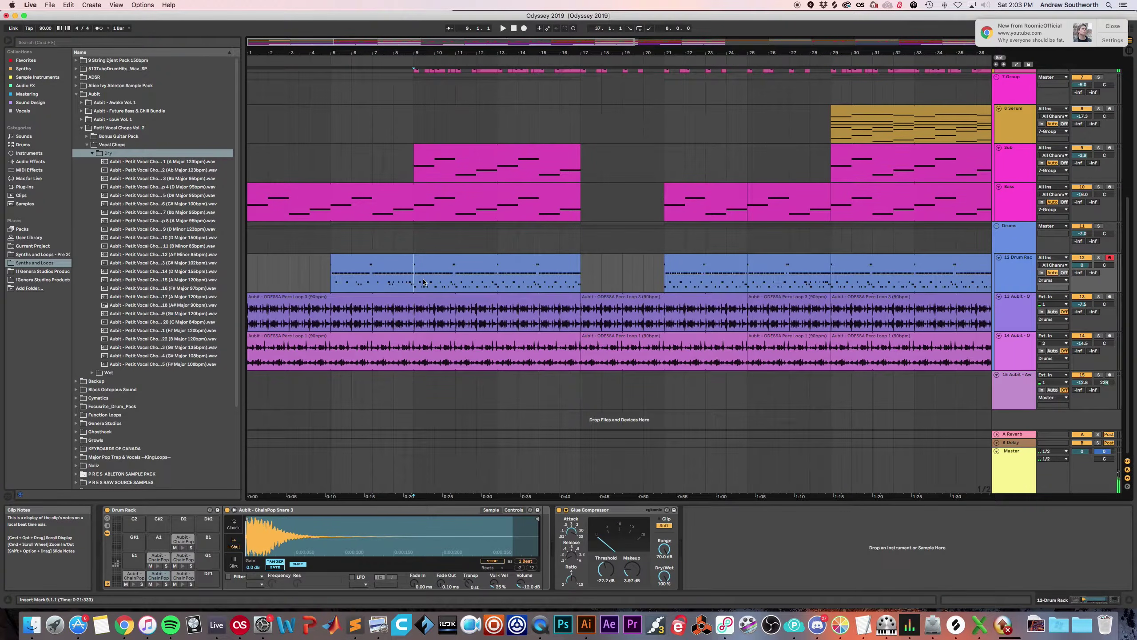
Solo the Drums group and play it from bar 1.
left_click(250, 323)
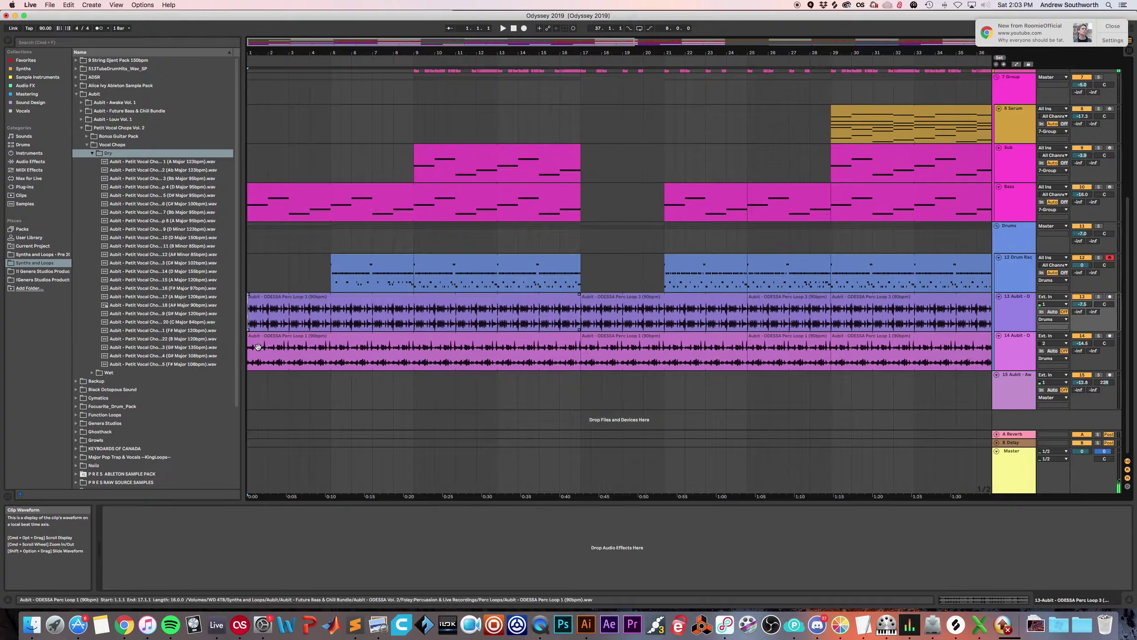
left_click(249, 358)
left_click(249, 322)
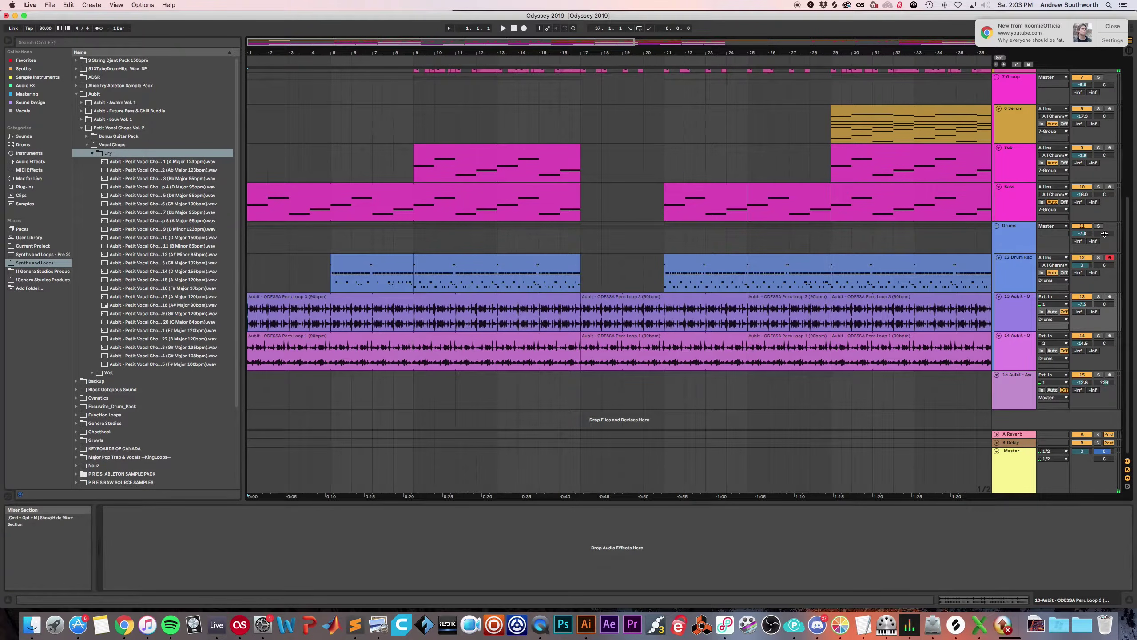
left_click(1098, 226)
key("space")
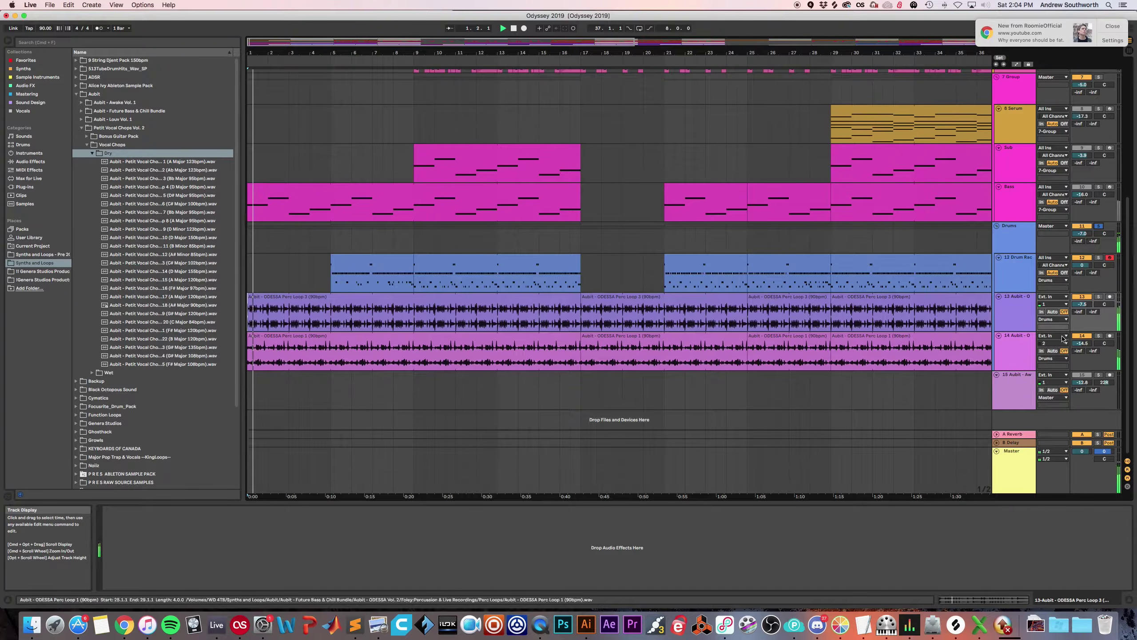
Check the device chains of the ODESSA Perc Loop 3 and Perc Loop 1 tracks and stop playback.
left_click(1016, 319)
left_click(1015, 348)
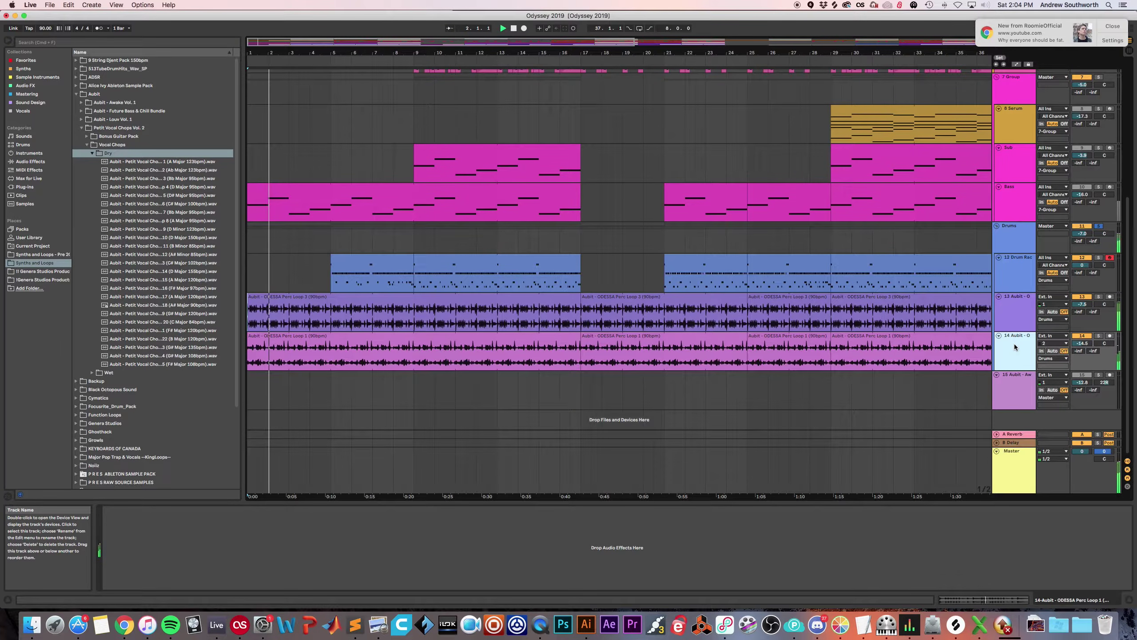
left_click(1018, 314)
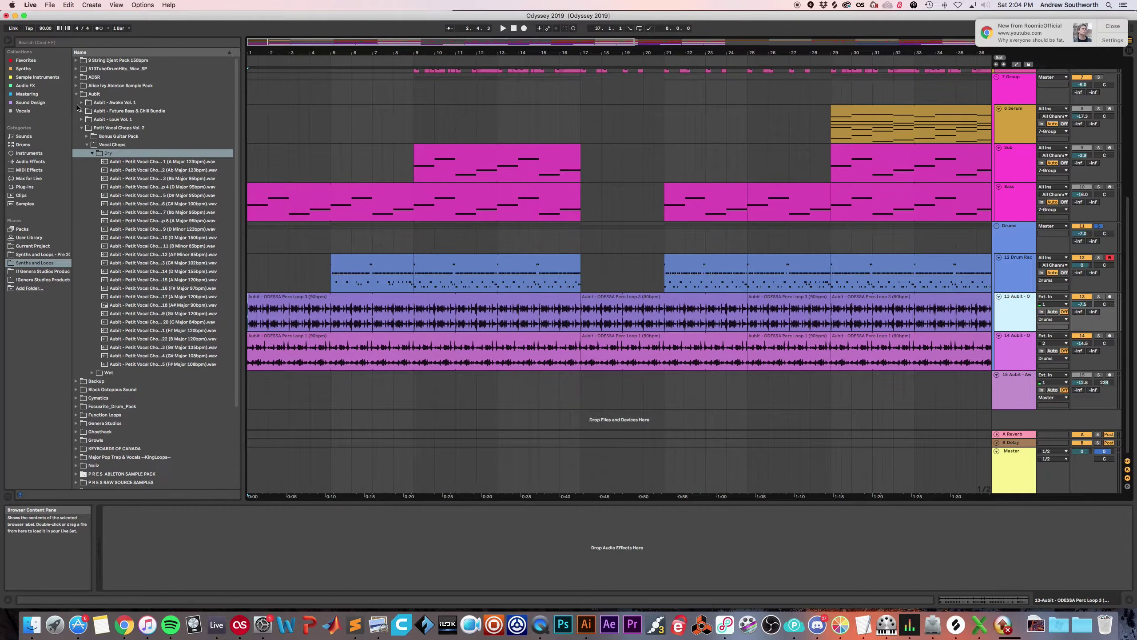
Collapse Petit Vocal Chops Vol. 2 and browse the Future Bass & Chill Bundle to the ODESSA ULTIMATE SOUNDSET VOL. 1 percussion samples.
left_click(82, 128)
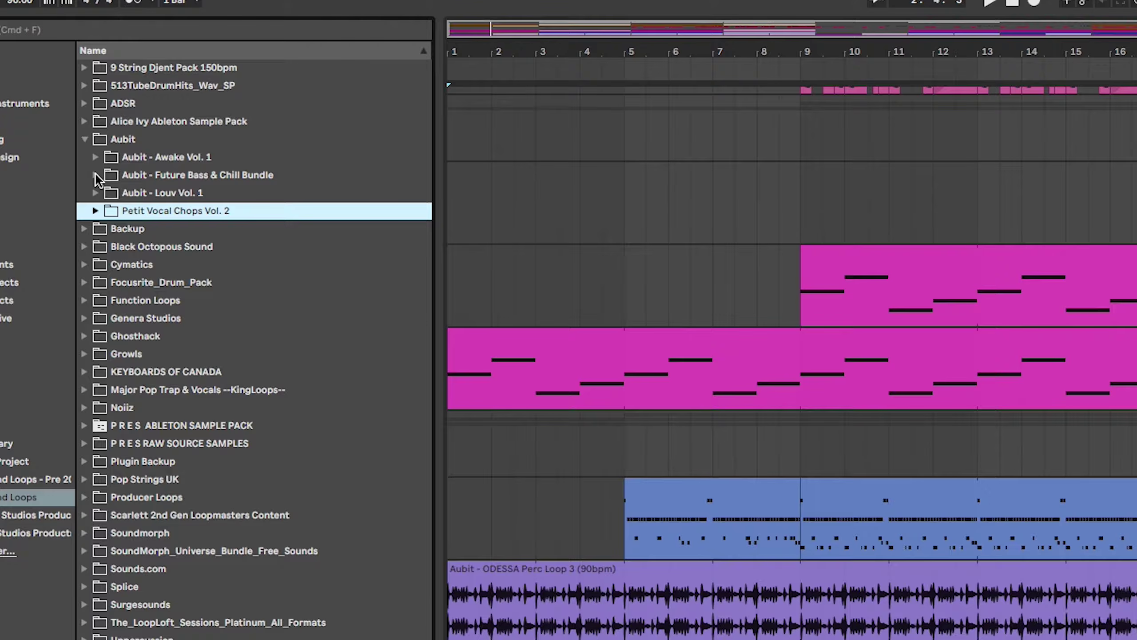
left_click(96, 174)
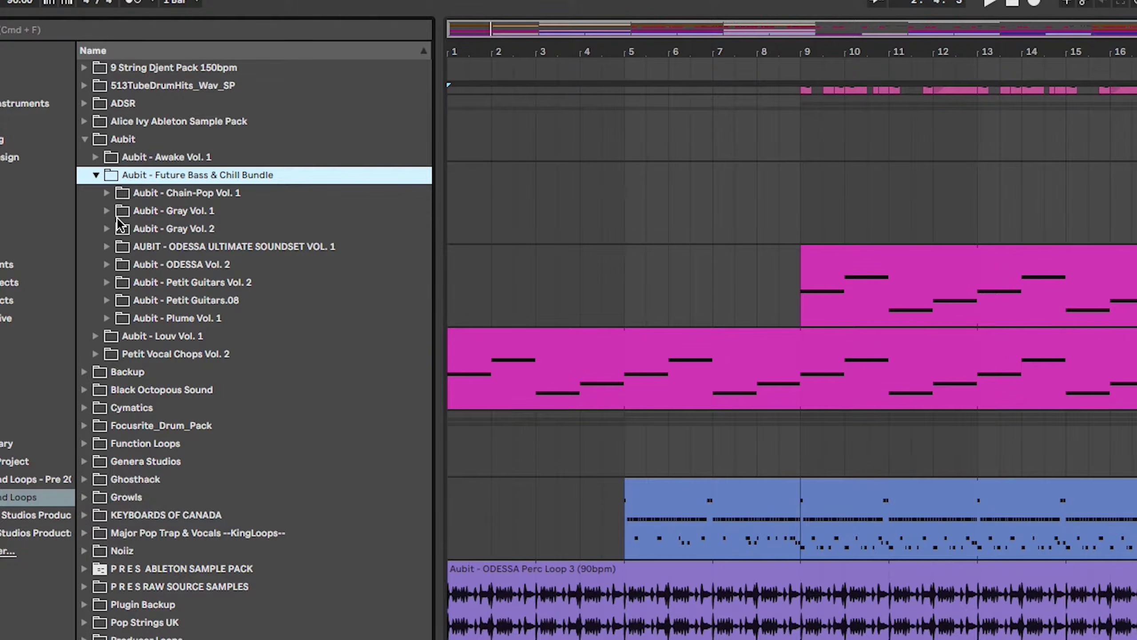
left_click(107, 247)
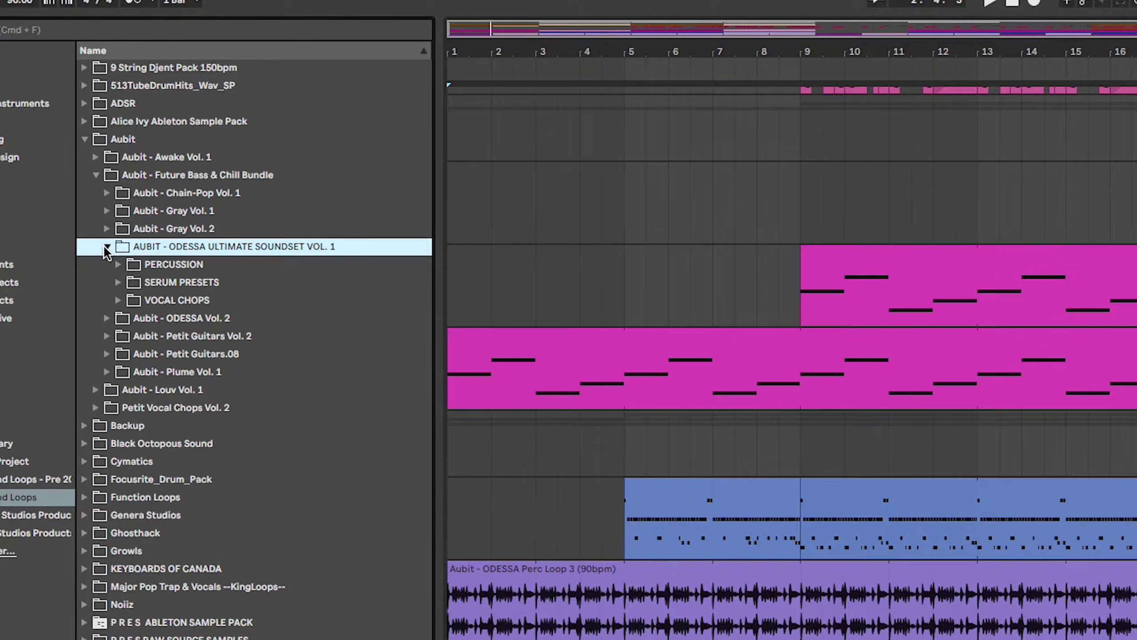
left_click(118, 264)
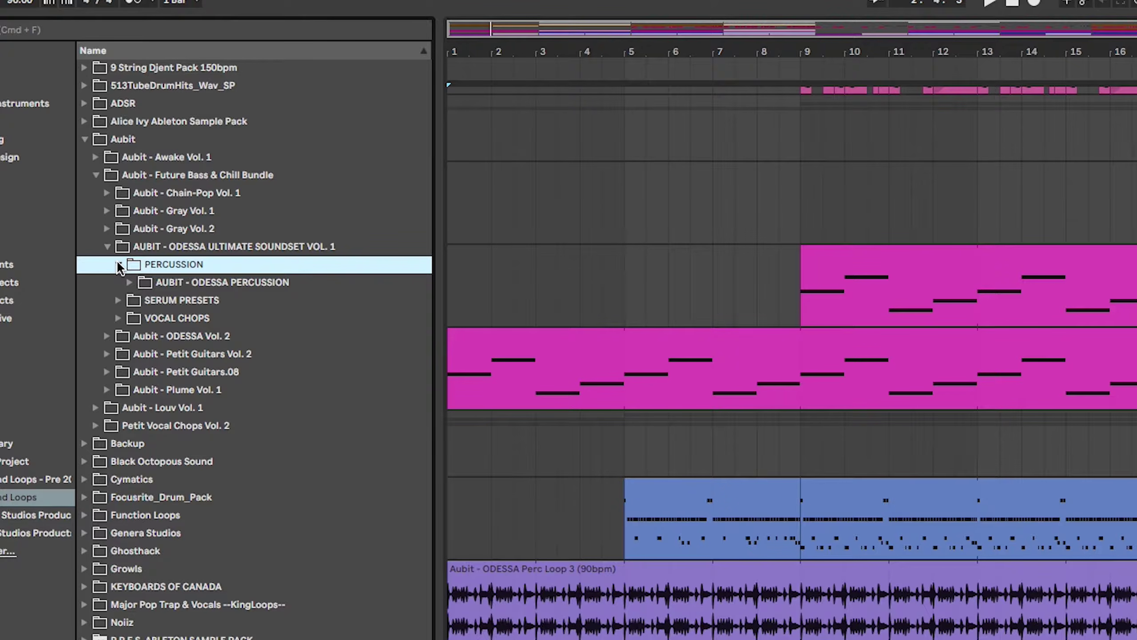
left_click(129, 282)
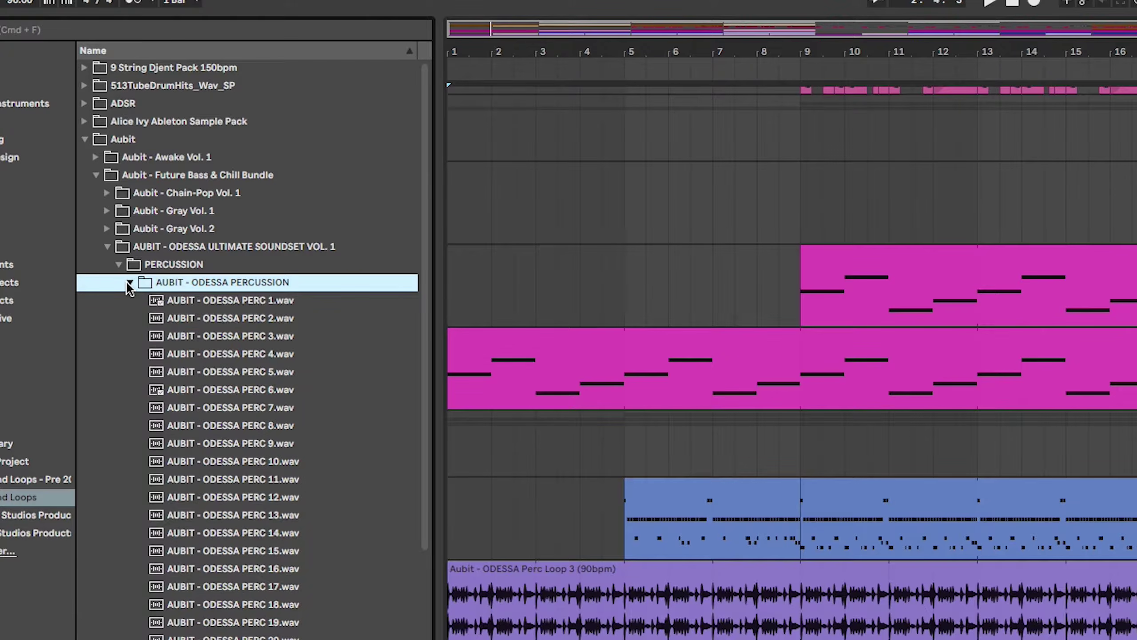
Collapse that soundset folder and open the Perc Loops folder under Aubit - ODESSA Vol. 2's Foley/Percussion & Live Recordings.
left_click(130, 282)
left_click(107, 247)
left_click(107, 265)
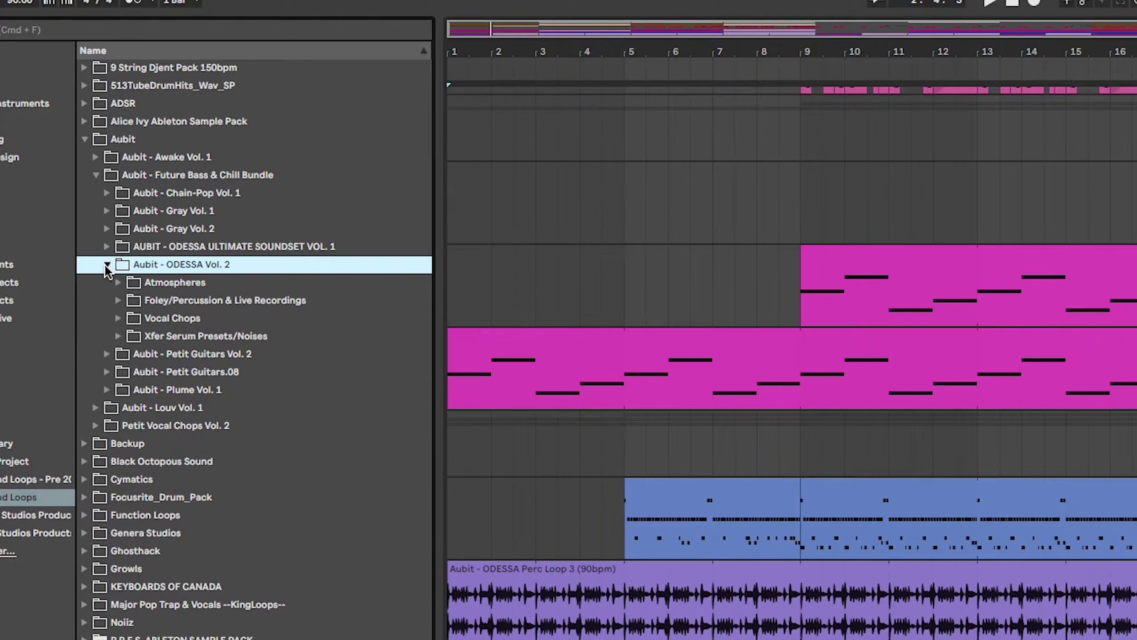
left_click(118, 301)
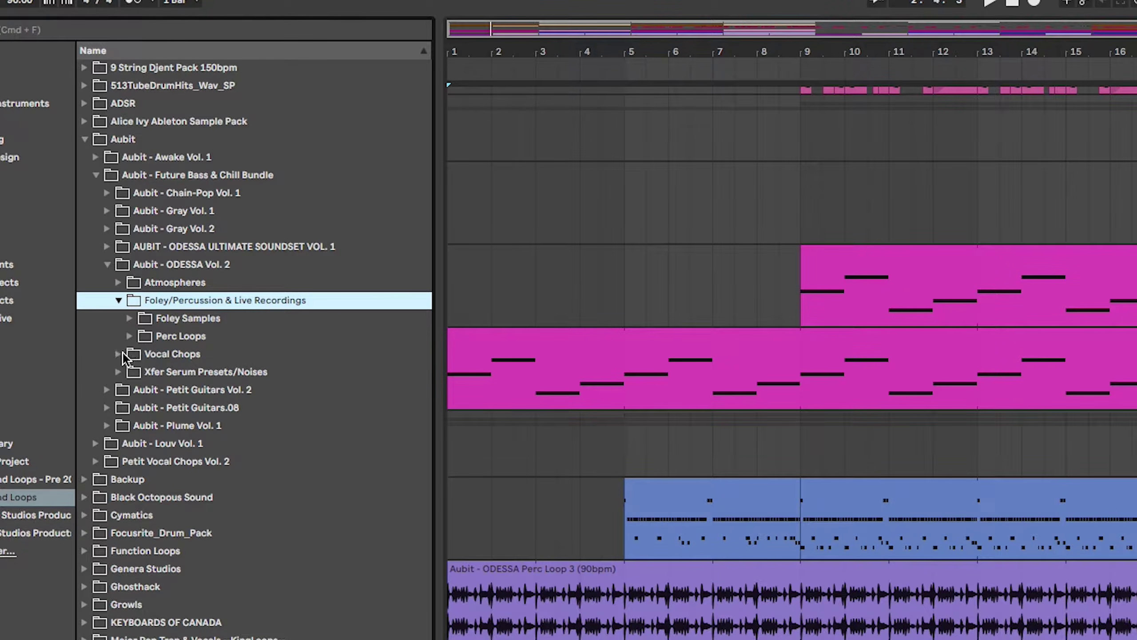
left_click(129, 336)
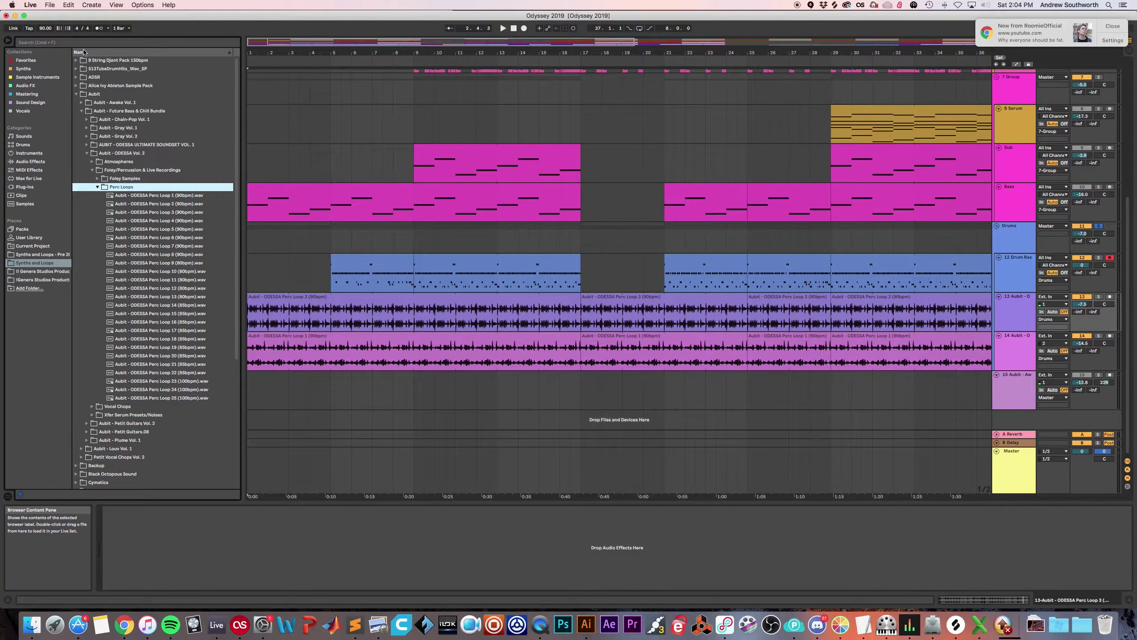
left_click(255, 373)
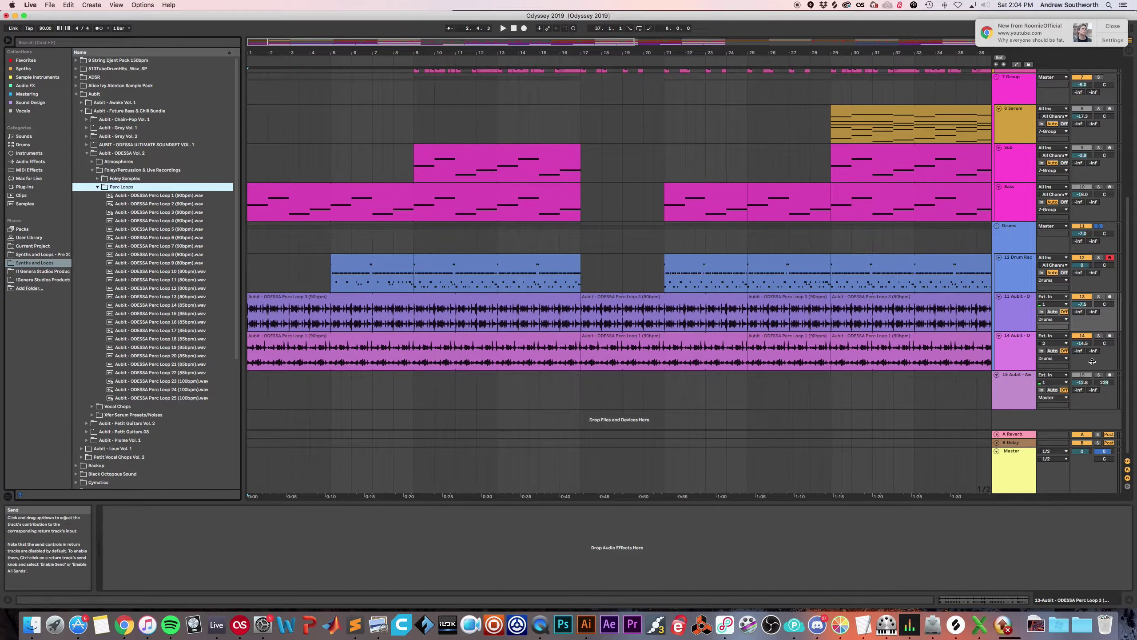
Show the Drum Rack track's devices at bar 5 and open the Aubit - Chain-Pop Vol. 1 sample folder.
left_click(327, 285)
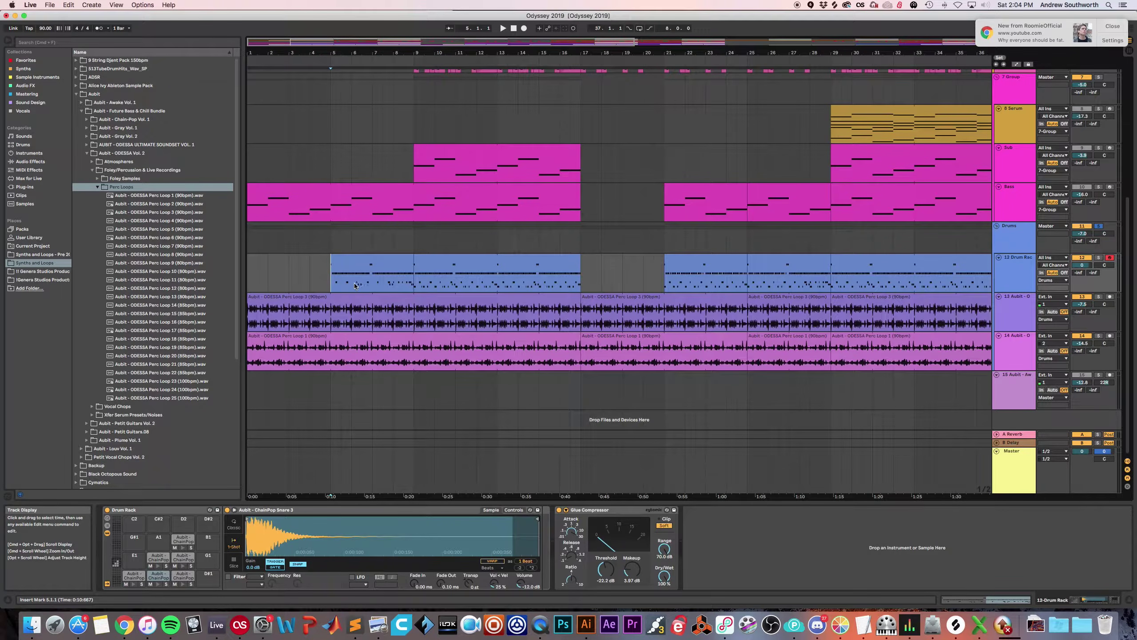
left_click(1035, 281)
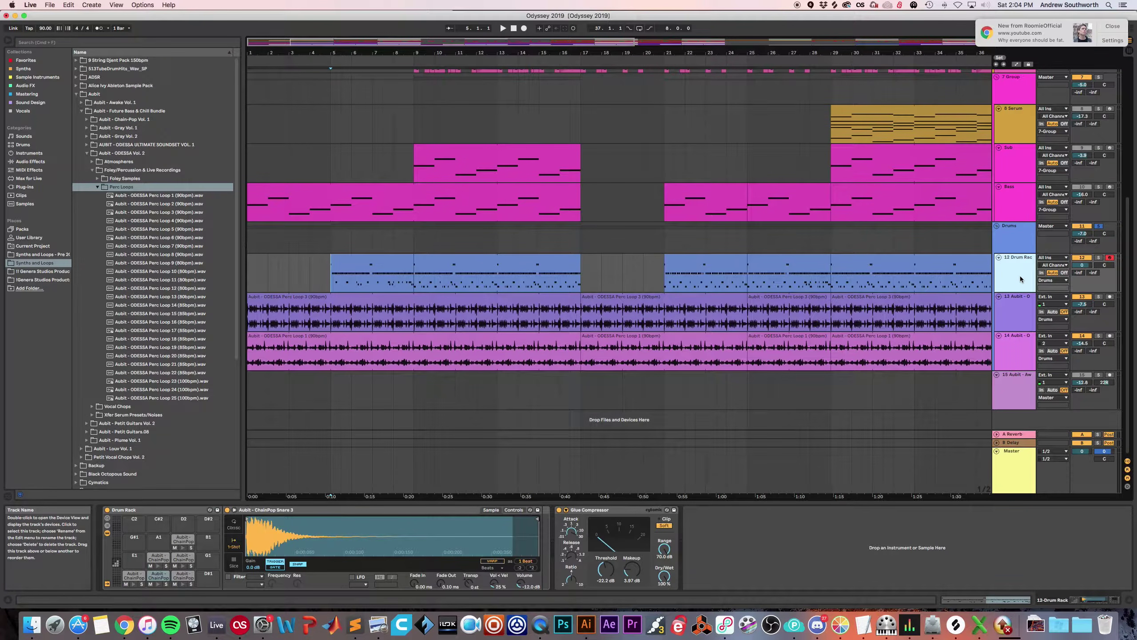
left_click(87, 121)
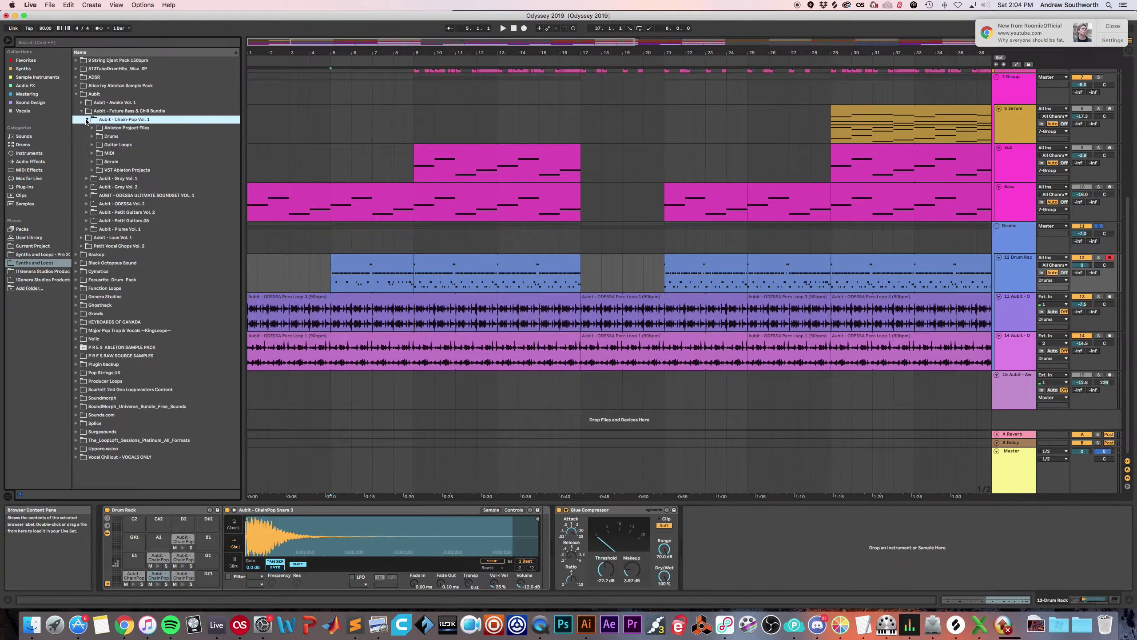
left_click(337, 327)
Play the Drum Rack track soloed from bar 5, view its clip's notes, and return to its devices with playback stopped.
left_click(332, 282)
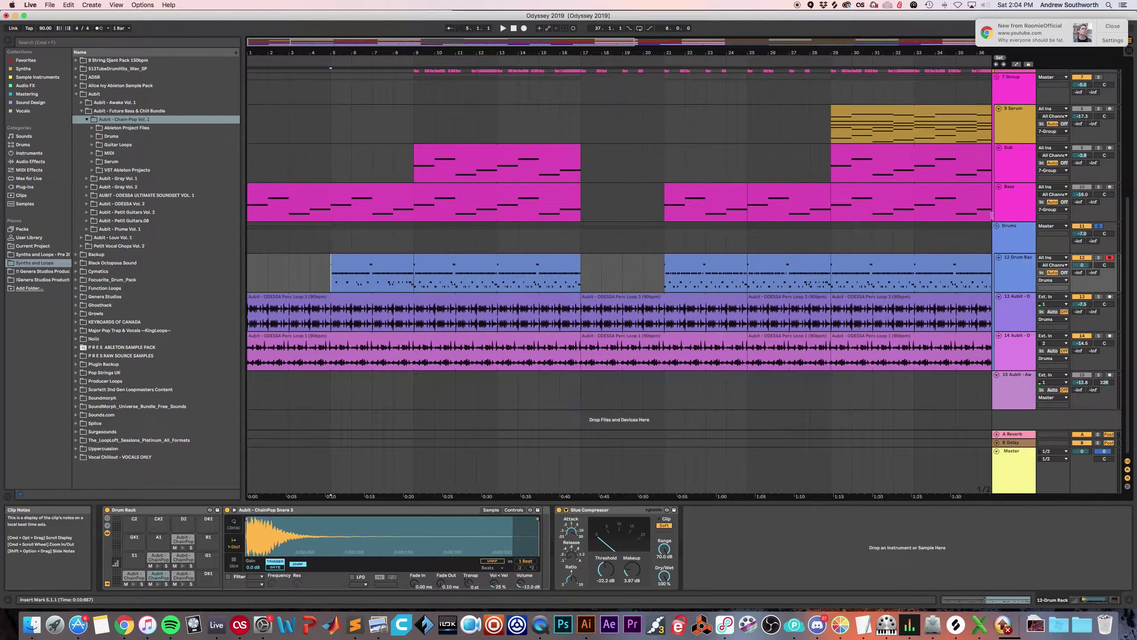
key("space")
double_click(354, 267)
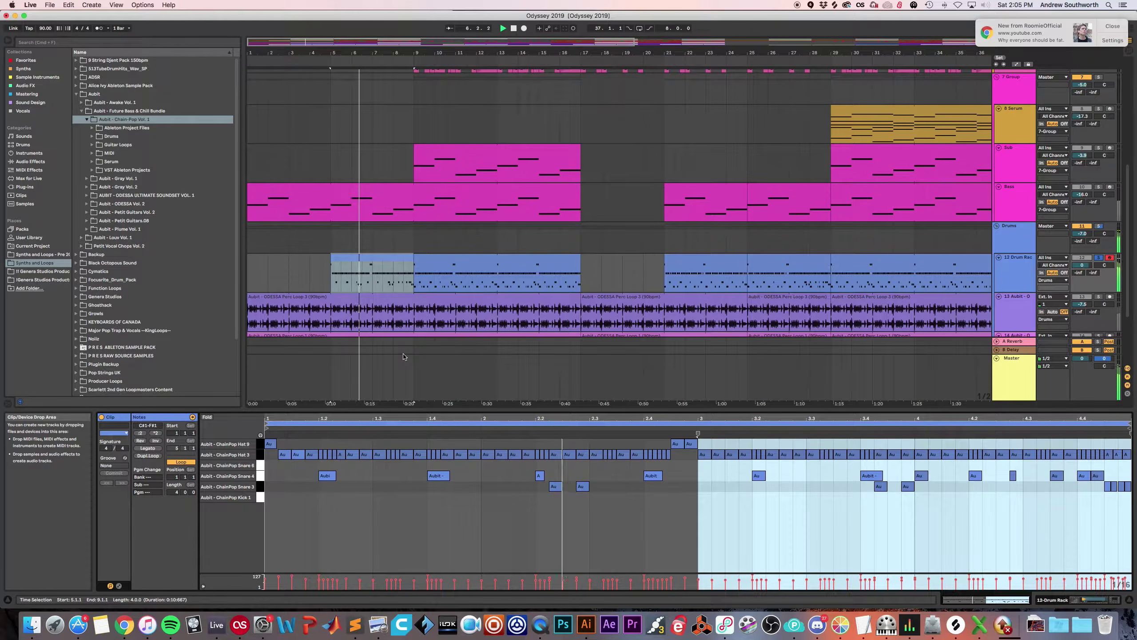
key("shift+Tab")
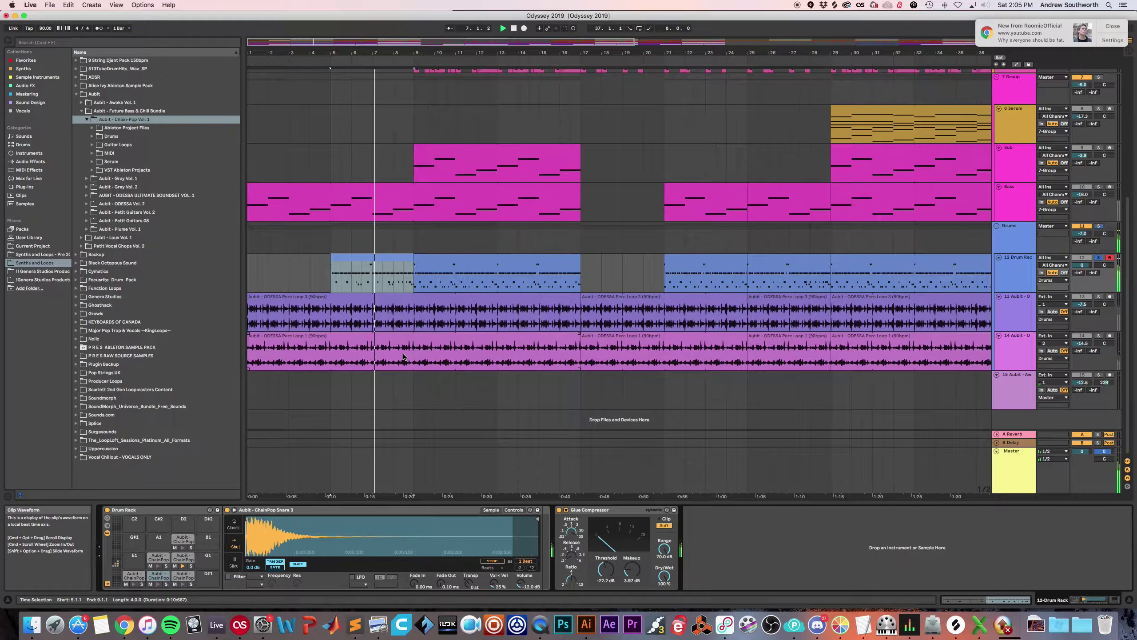
key("space")
left_click(330, 280)
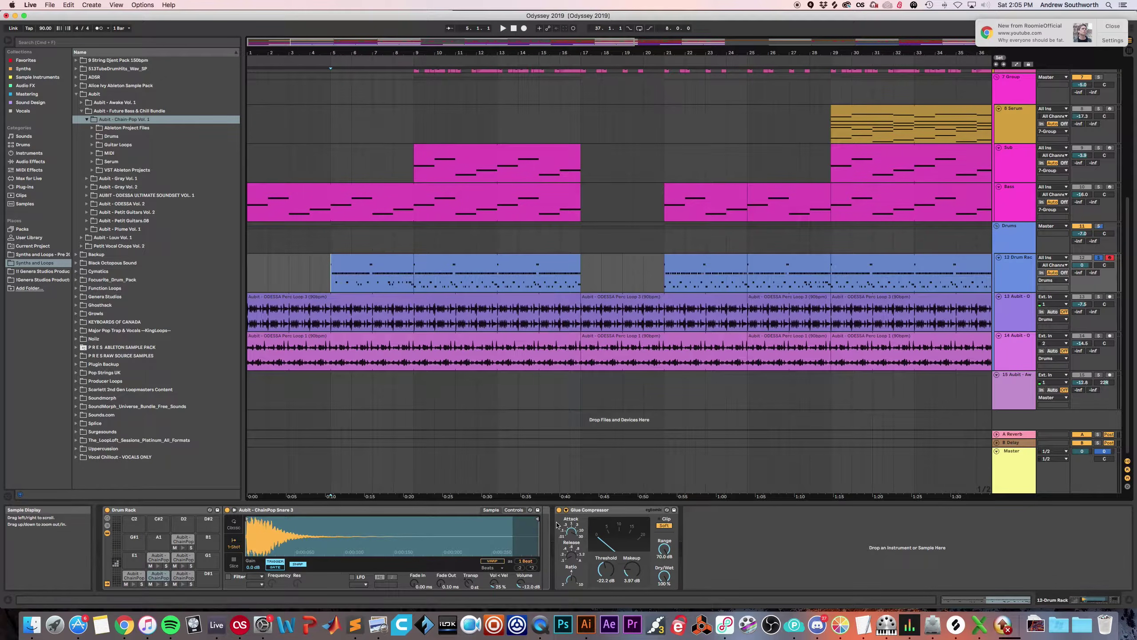
Inspect the device chains of the ChainPop Hat 3, Snare 6 and Snare 4 pads in the Drum Rack.
left_click(182, 557)
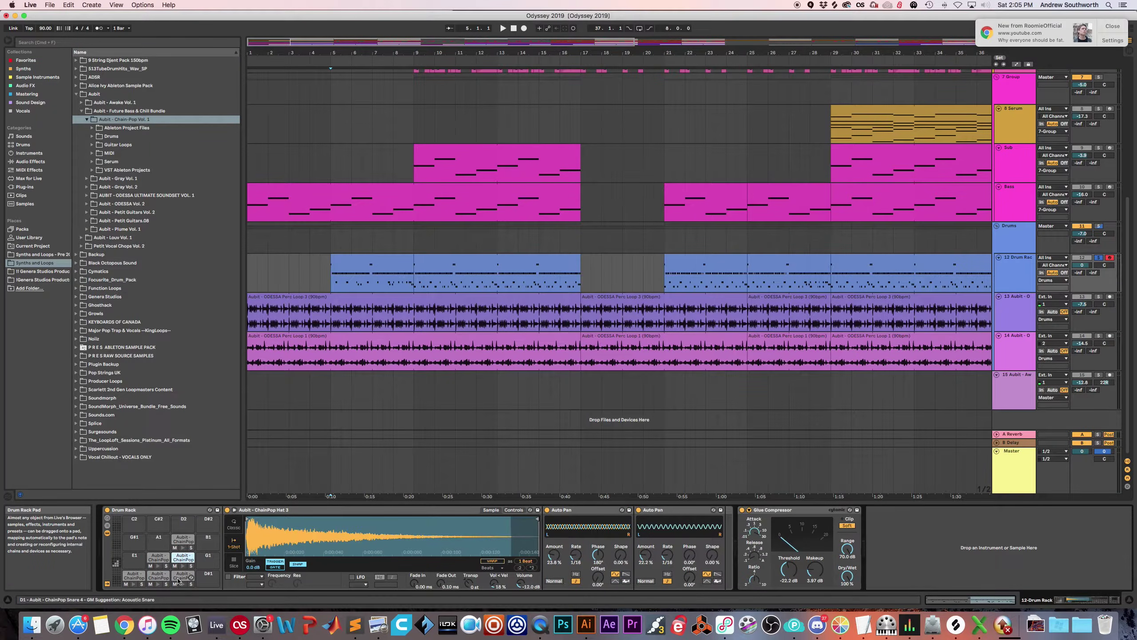
left_click(183, 578)
left_click(182, 559)
left_click(156, 562)
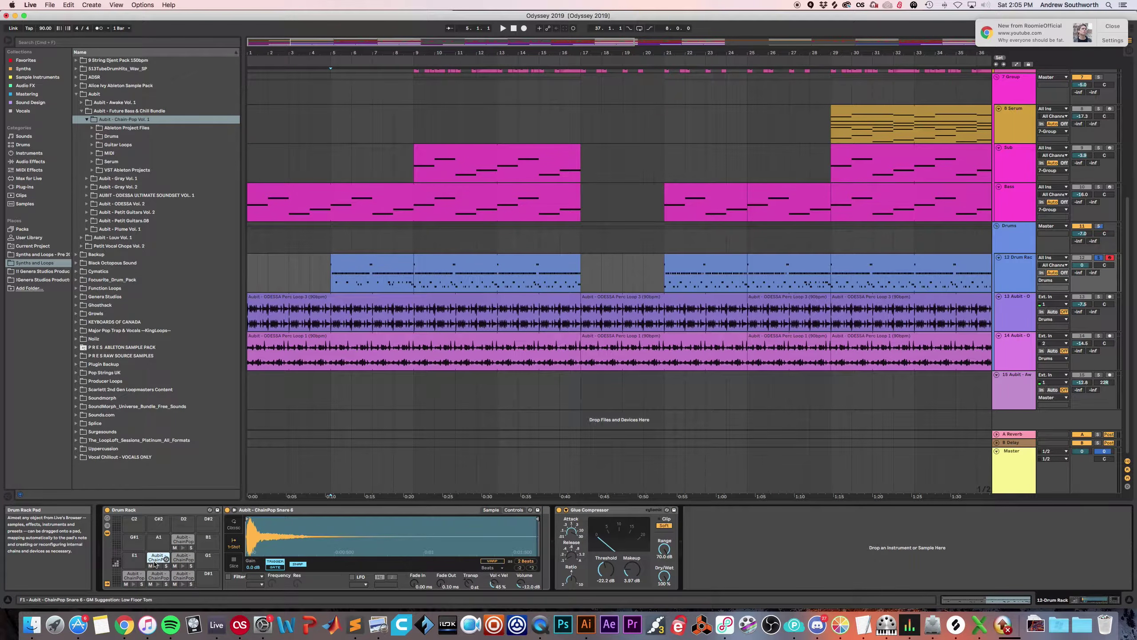
left_click(183, 576)
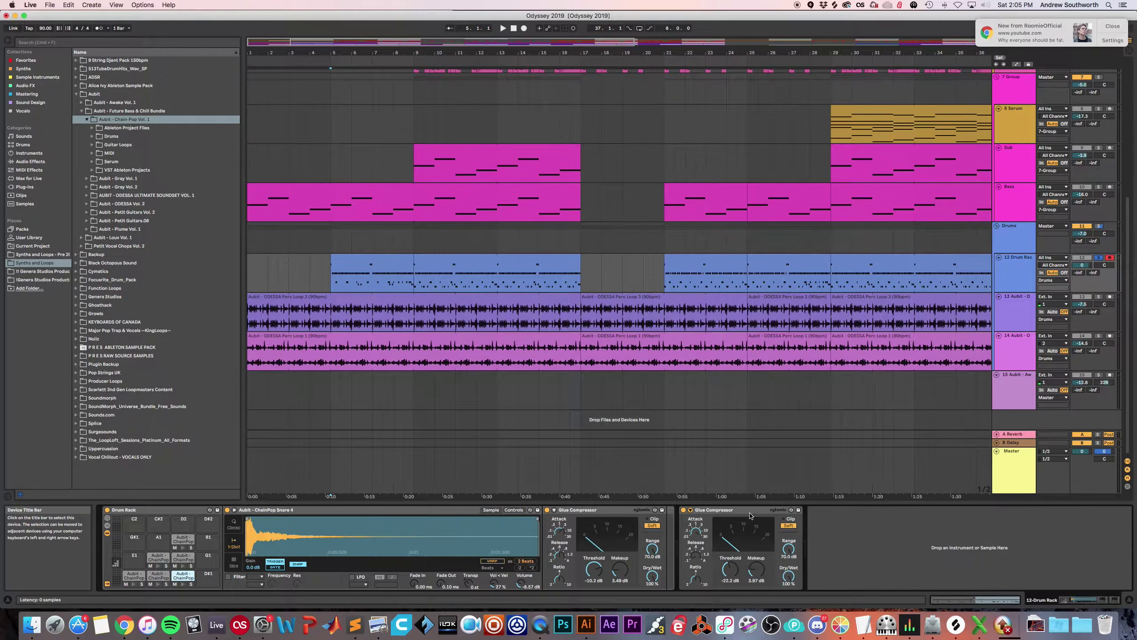
Check the Drum Rack's ChainPop Kick 1 pad with its Spectrum, revisit Snare 4, and compare the two hat pads, ending on Hat 3.
left_click(133, 576)
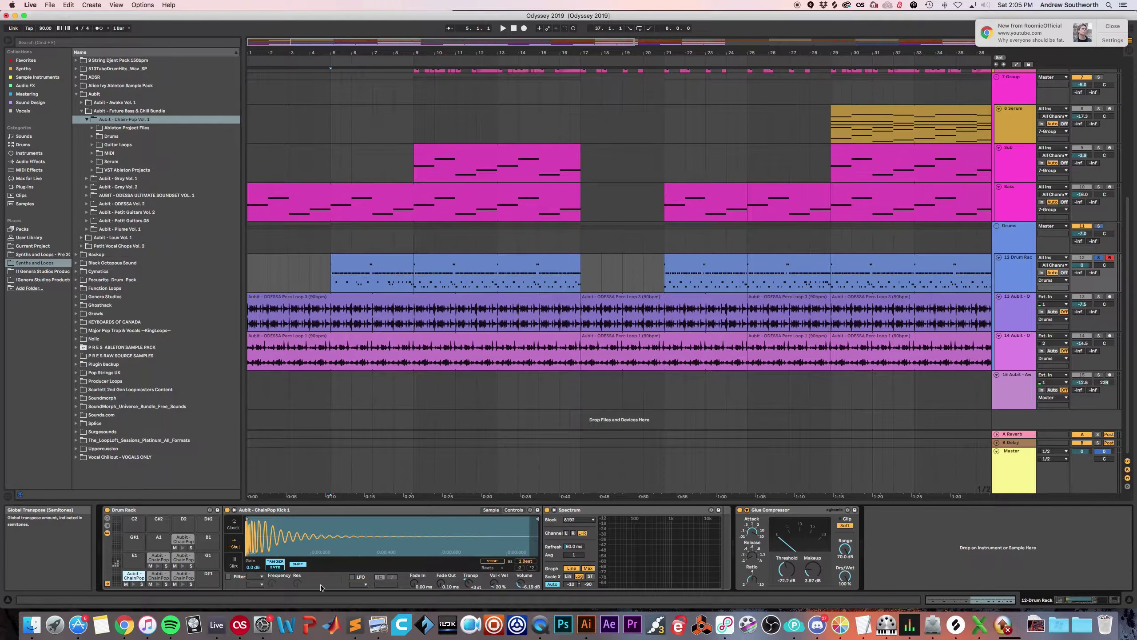
left_click(153, 576)
left_click(189, 578)
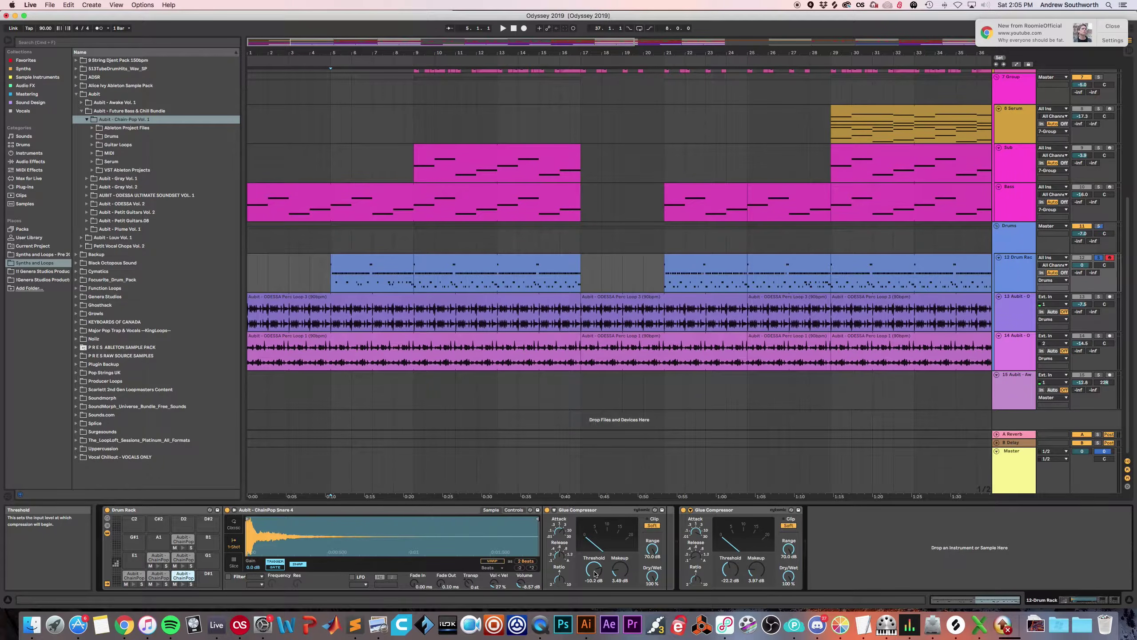
left_click(182, 558)
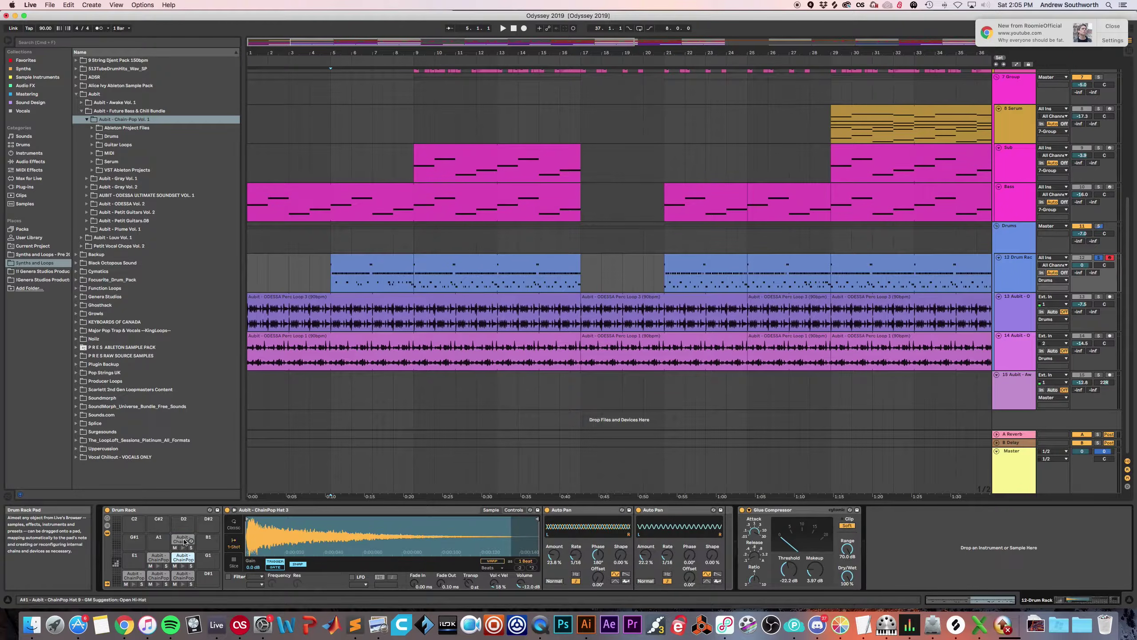
left_click(183, 543)
left_click(185, 559)
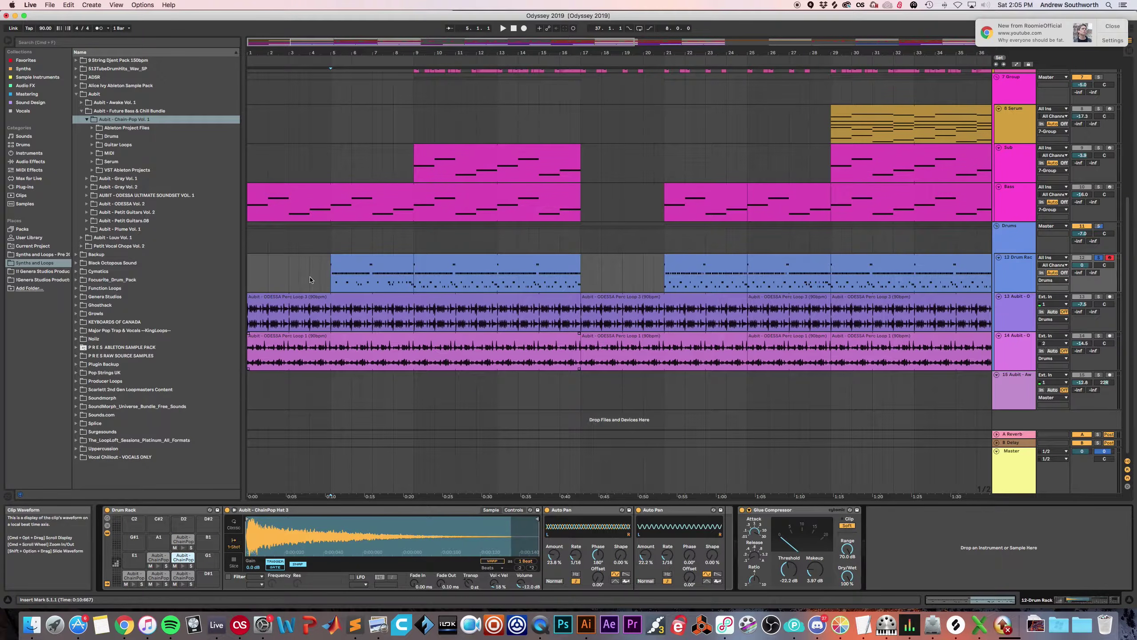
Play the soloed Drum Rack track from bar 5 with the Hat 3 pad's two Auto Pan effects in view.
left_click(333, 284)
left_click(333, 283)
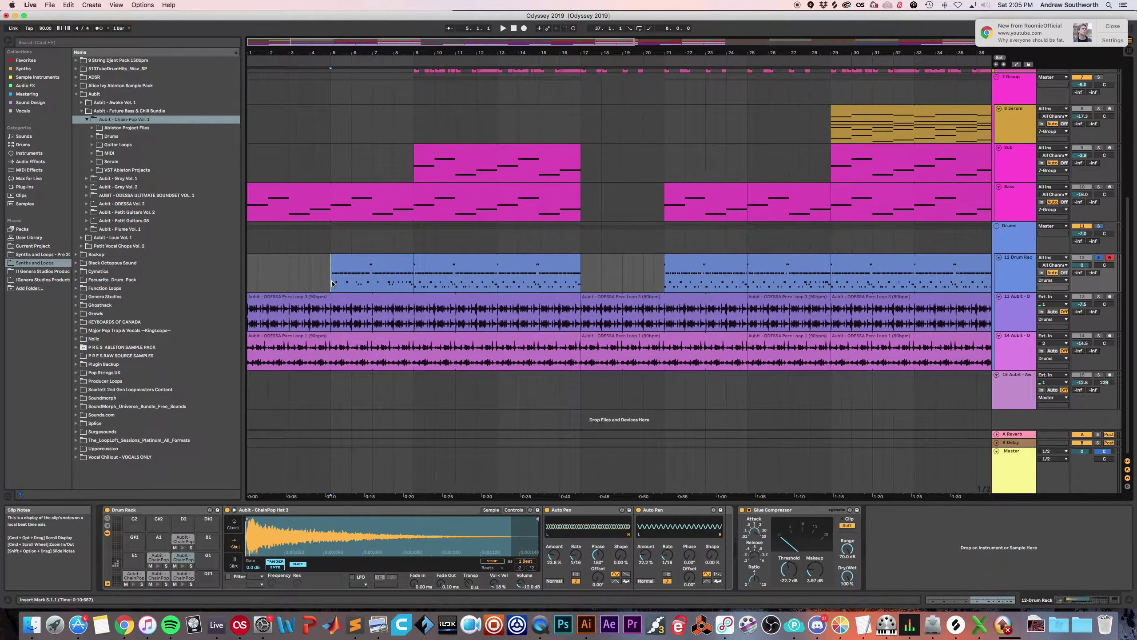
key("space")
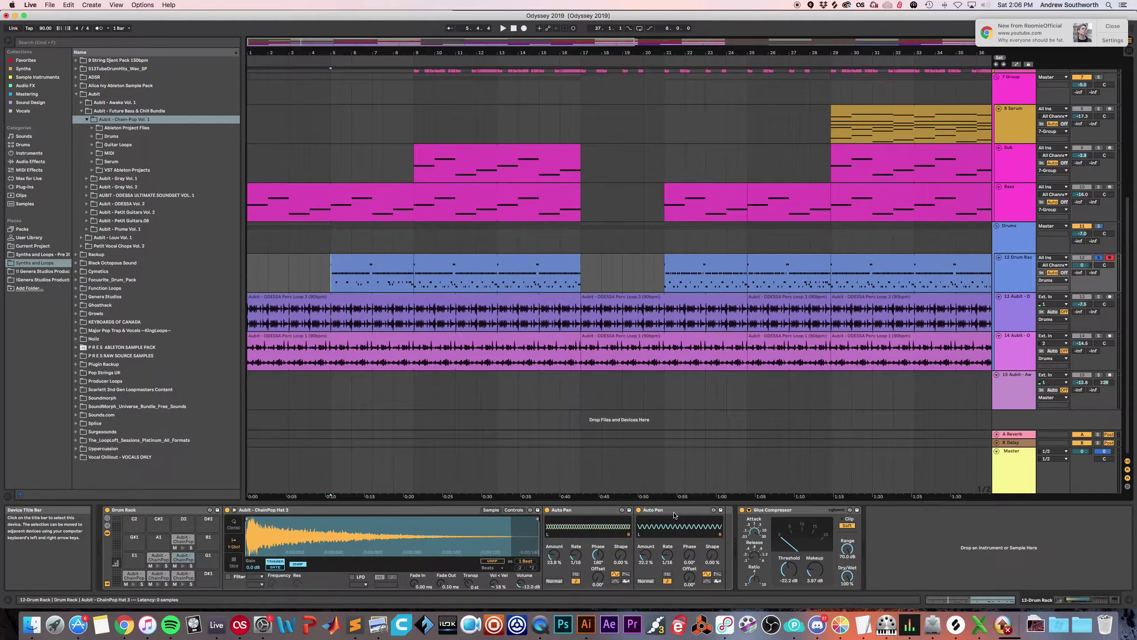
Compare the notes of the Drum Rack clips at bars 5 and 9, and play the soloed track from bar 5.
double_click(353, 257)
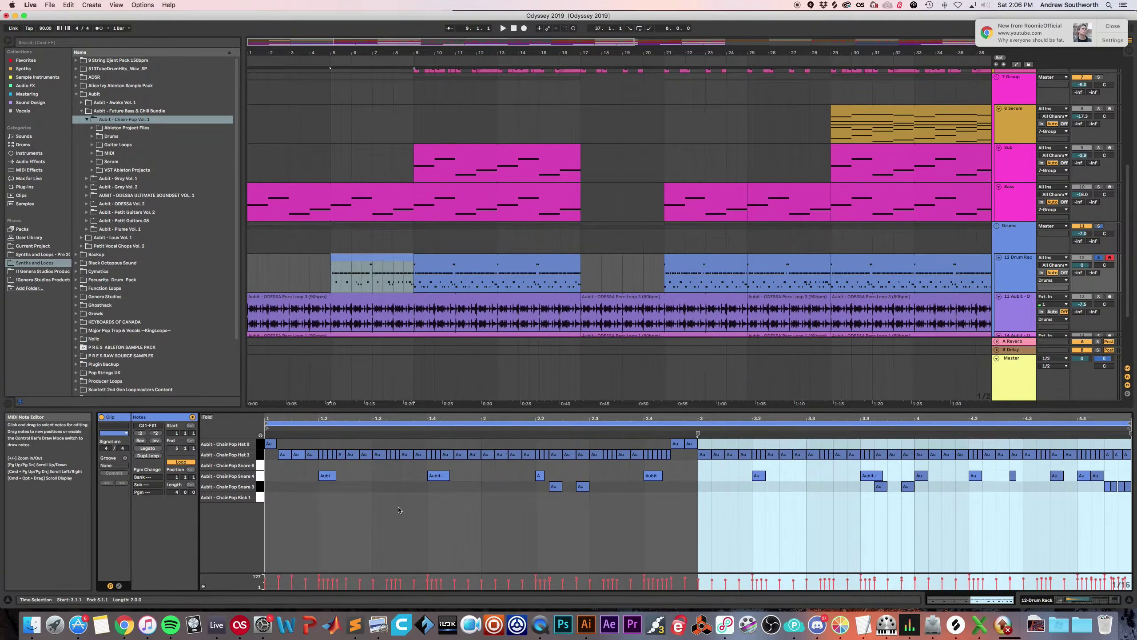
left_click(333, 281)
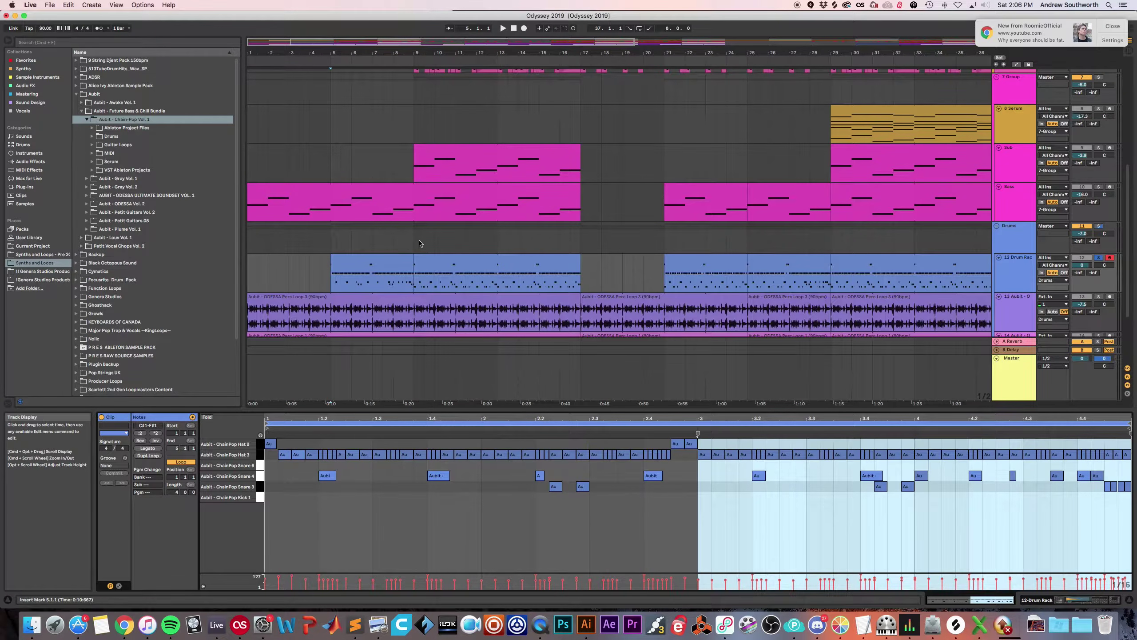
left_click(439, 263)
left_click(396, 264)
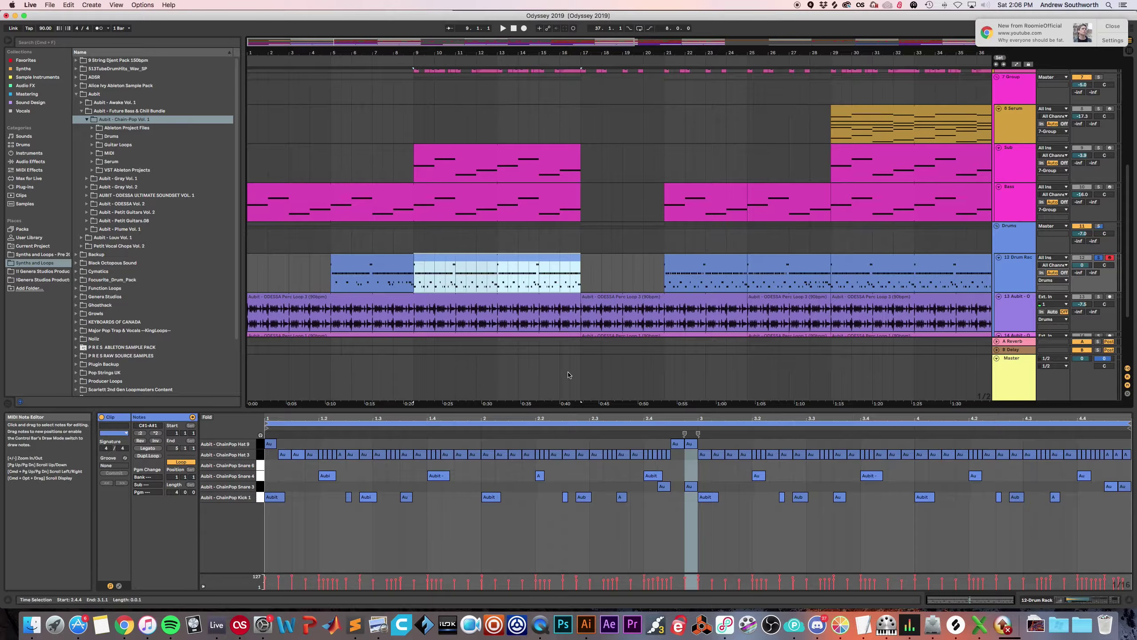
left_click(397, 265)
left_click(461, 265)
left_click(408, 268)
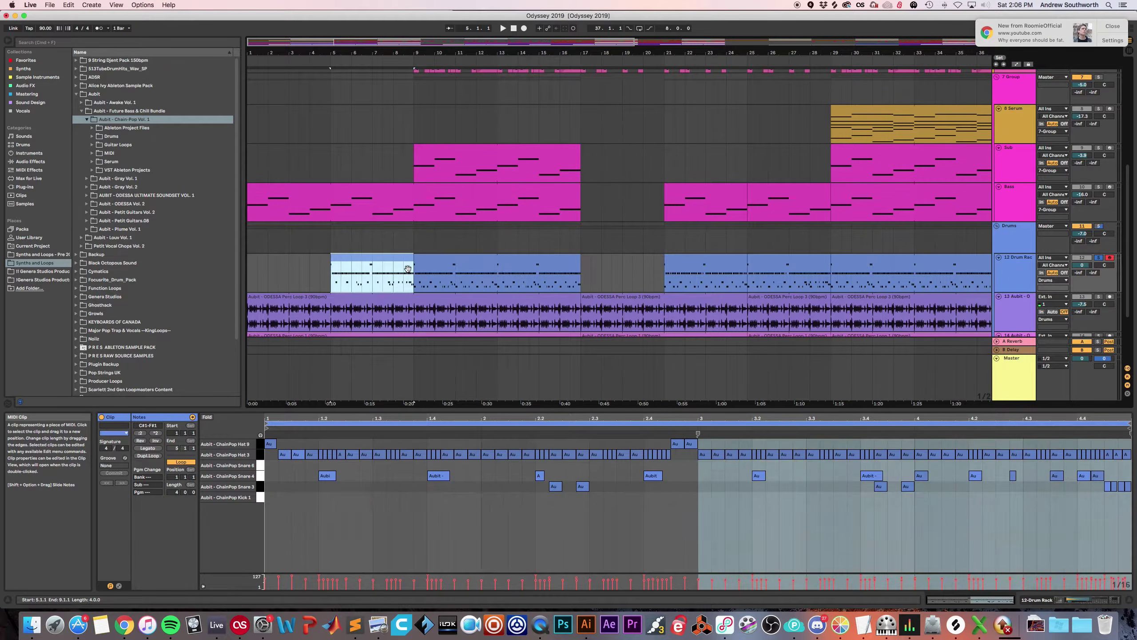
left_click(349, 285)
key("space")
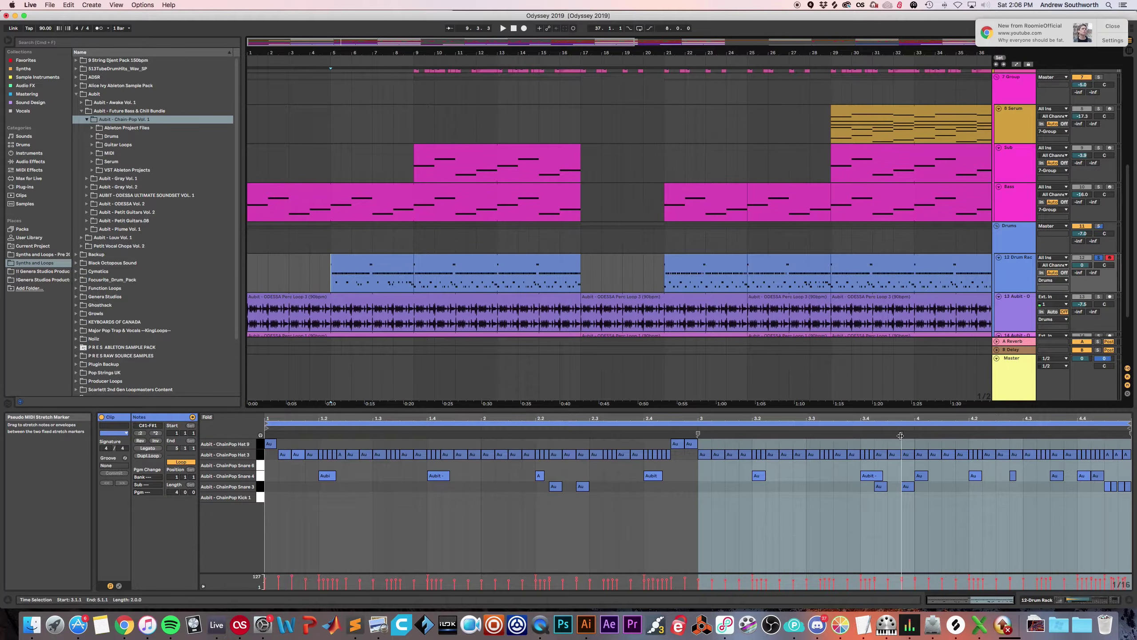
Unsolo the drums to play the full mix from bar 8, and show the notes of the Drum Rack and Sub clips at bar 9.
left_click(1098, 258)
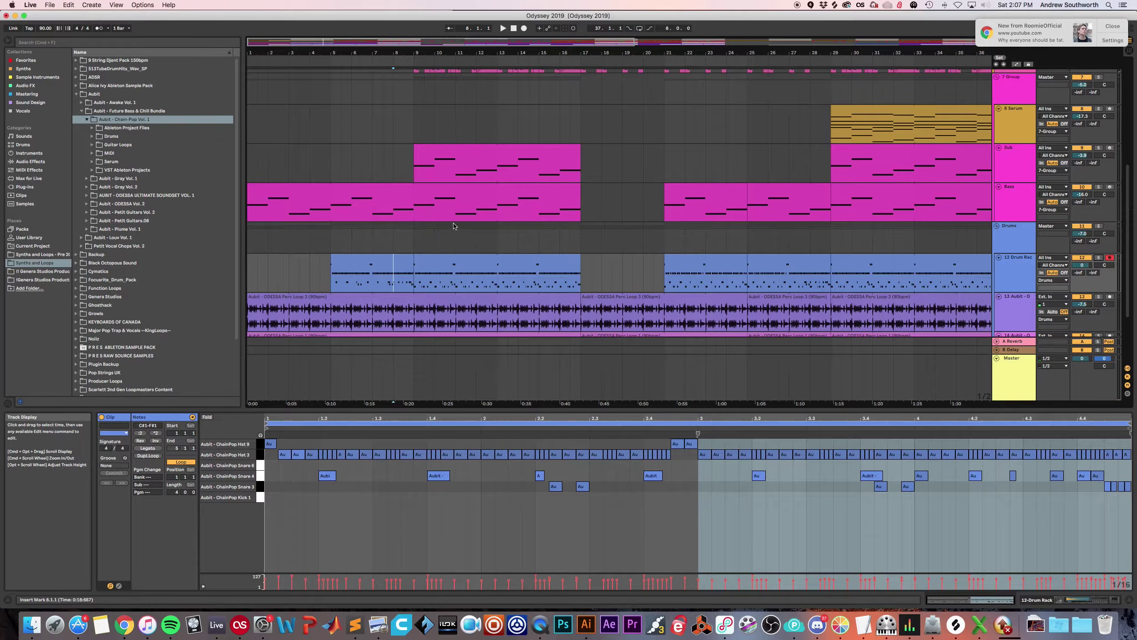
key("space")
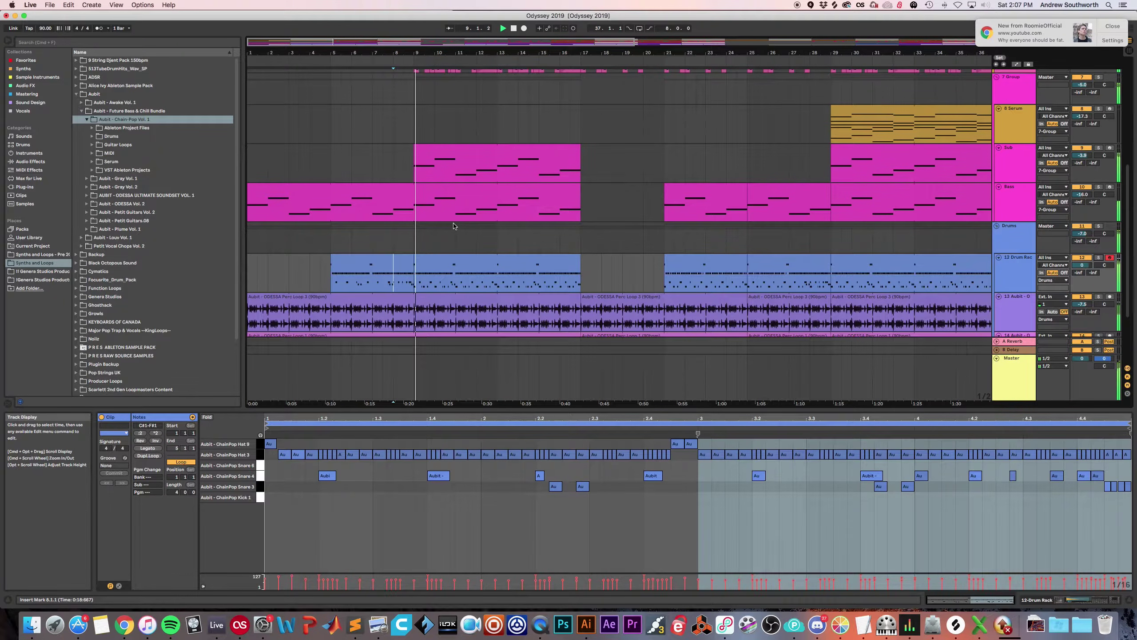
left_click(416, 276)
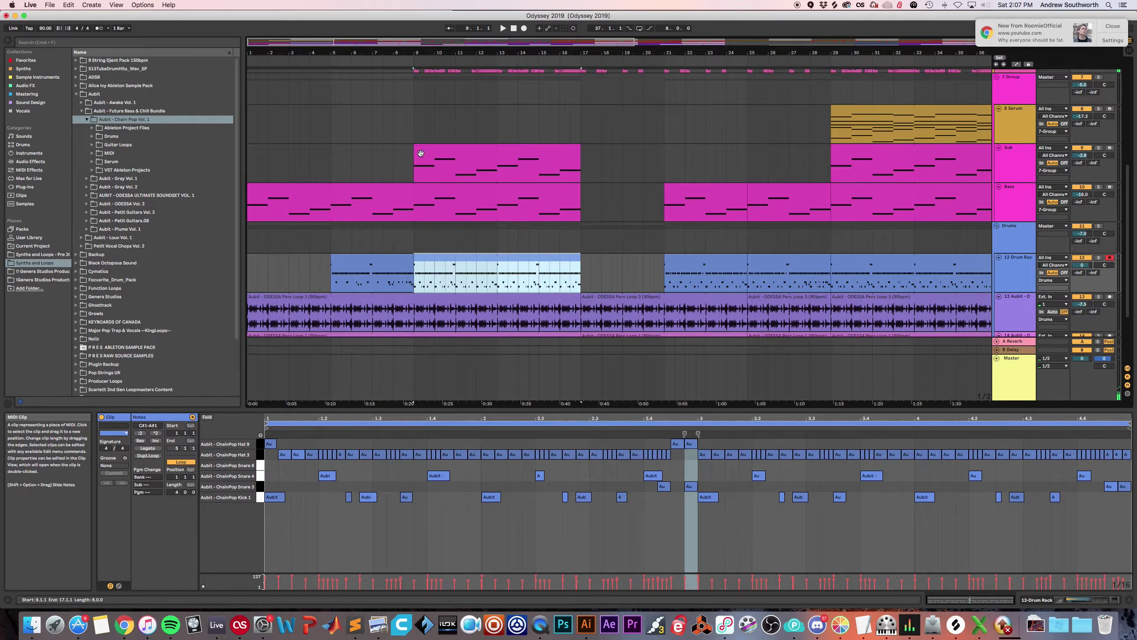
left_click(414, 284)
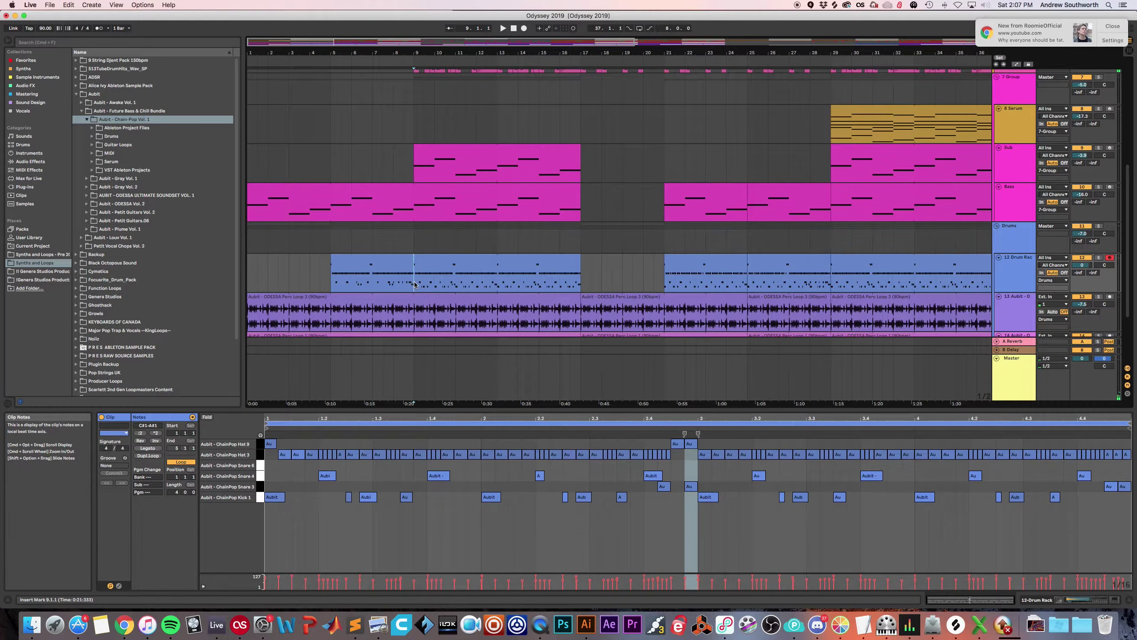
left_click(436, 150)
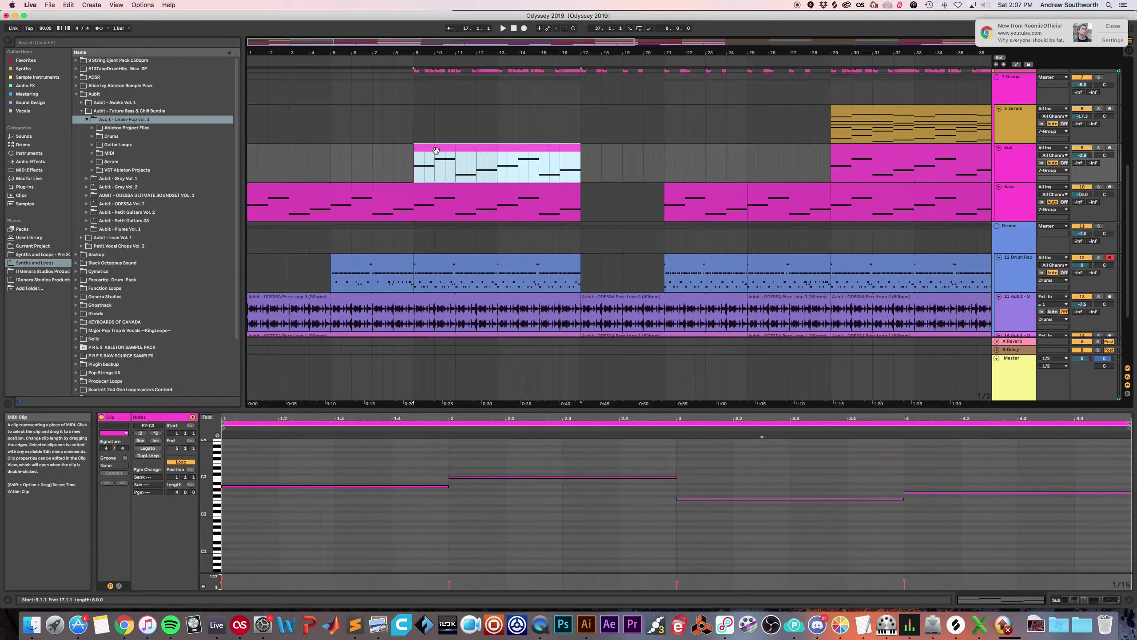
Compare the devices of the Sub track and the 7-Group, and play from bar 9 with the group's Compressor in view.
left_click(1014, 162)
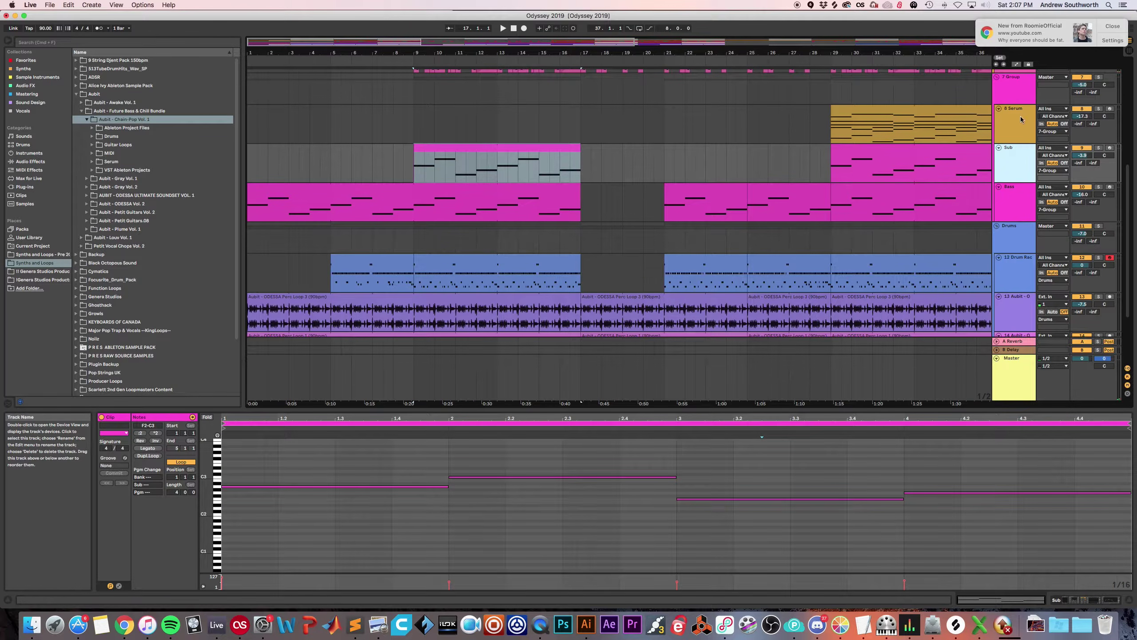
left_click(1015, 92)
double_click(1015, 93)
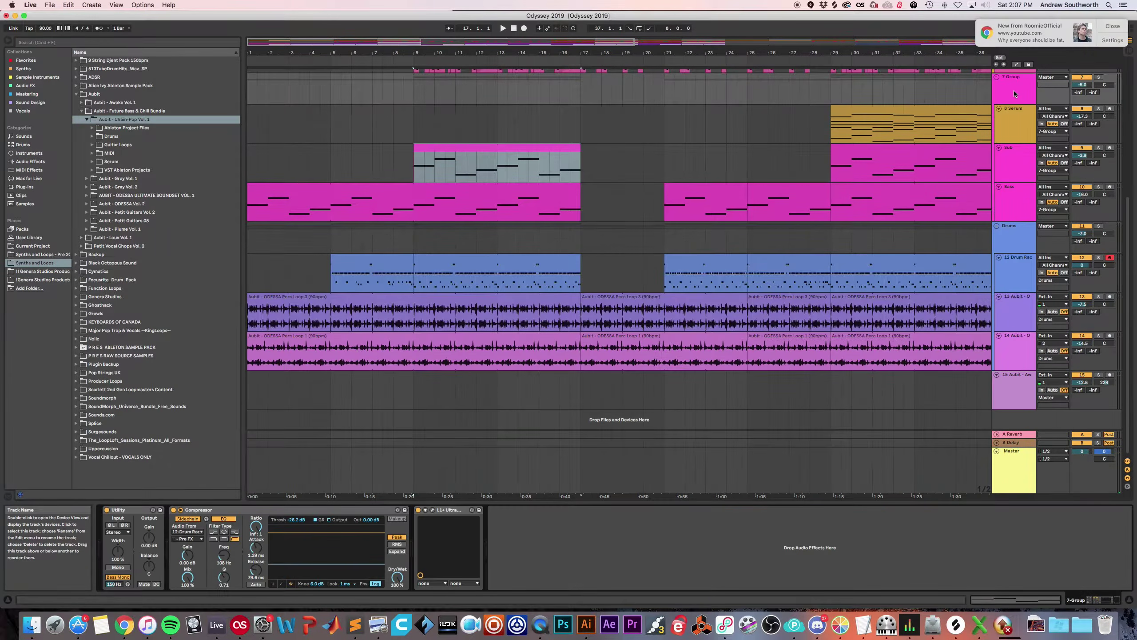
left_click(410, 177)
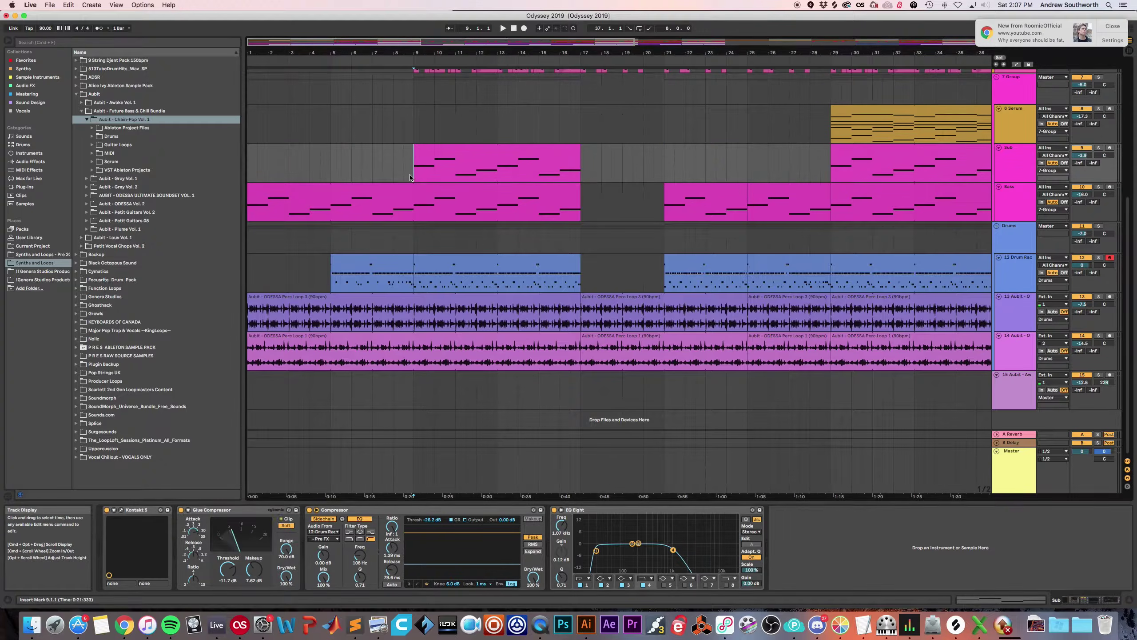
left_click(1016, 95)
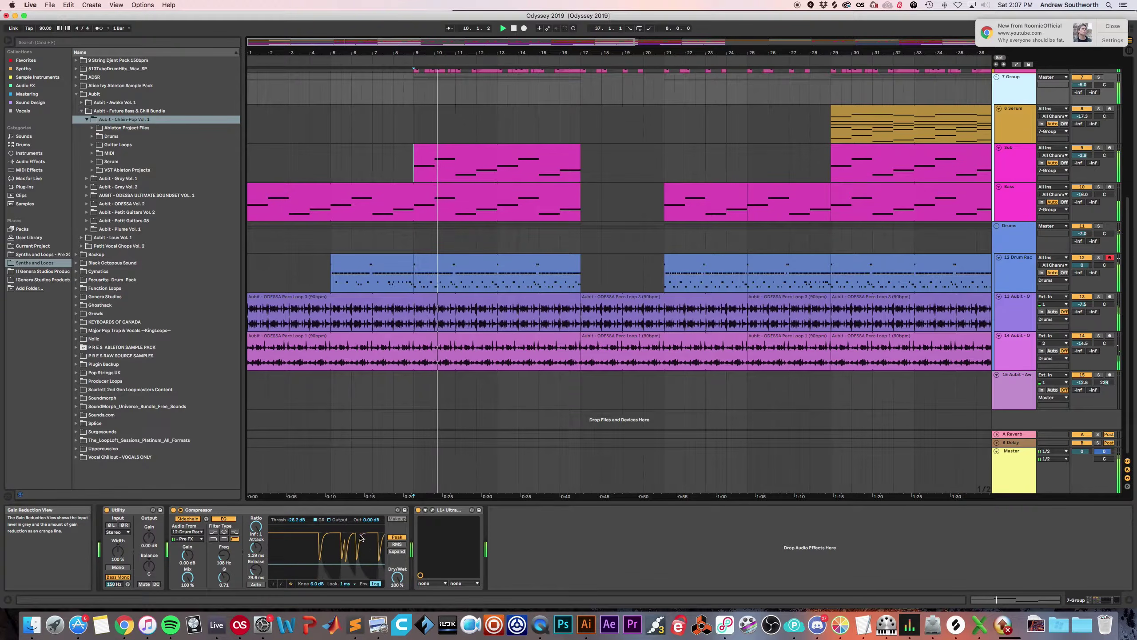
key("space")
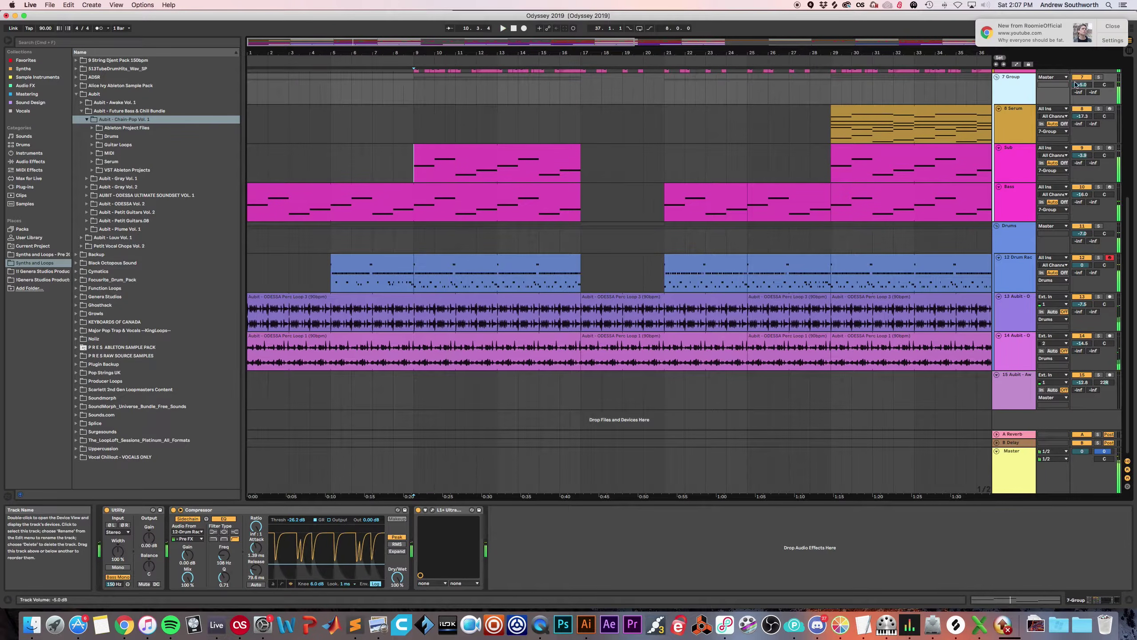
Solo the 7-Group and play it from bar 9 with its sidechained Compressor in view.
key("s")
left_click(414, 99)
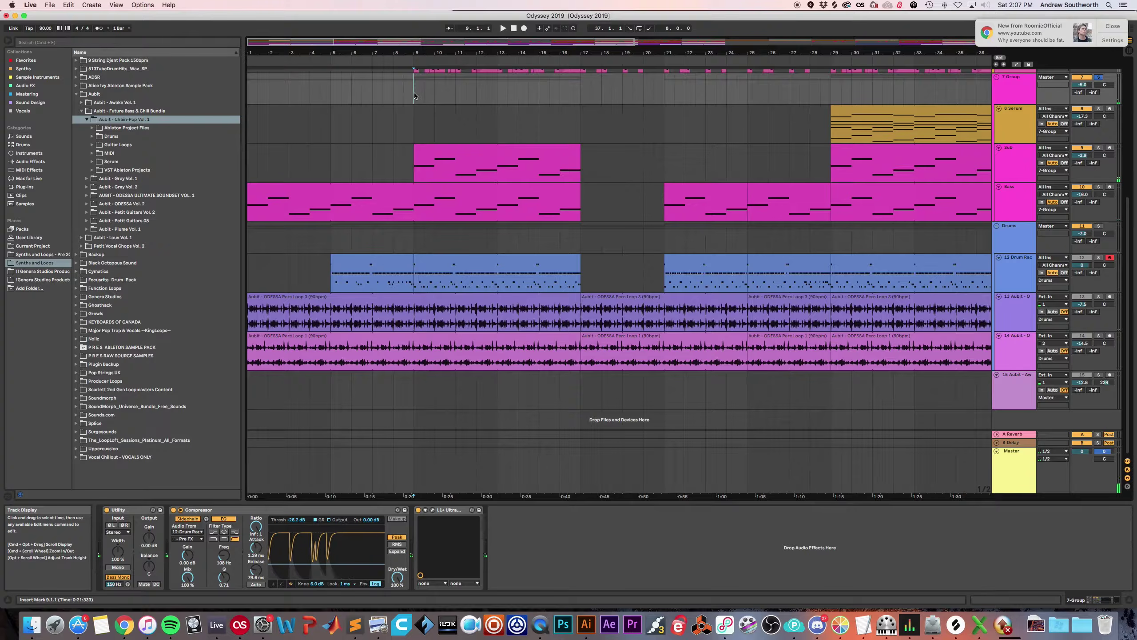
key("space")
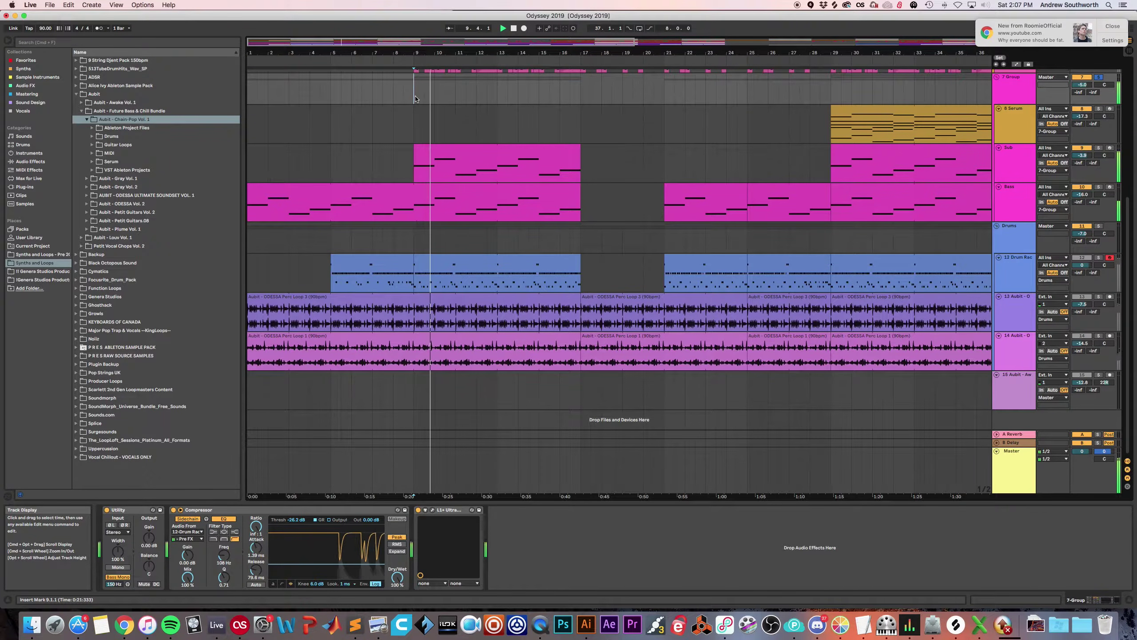
key("space")
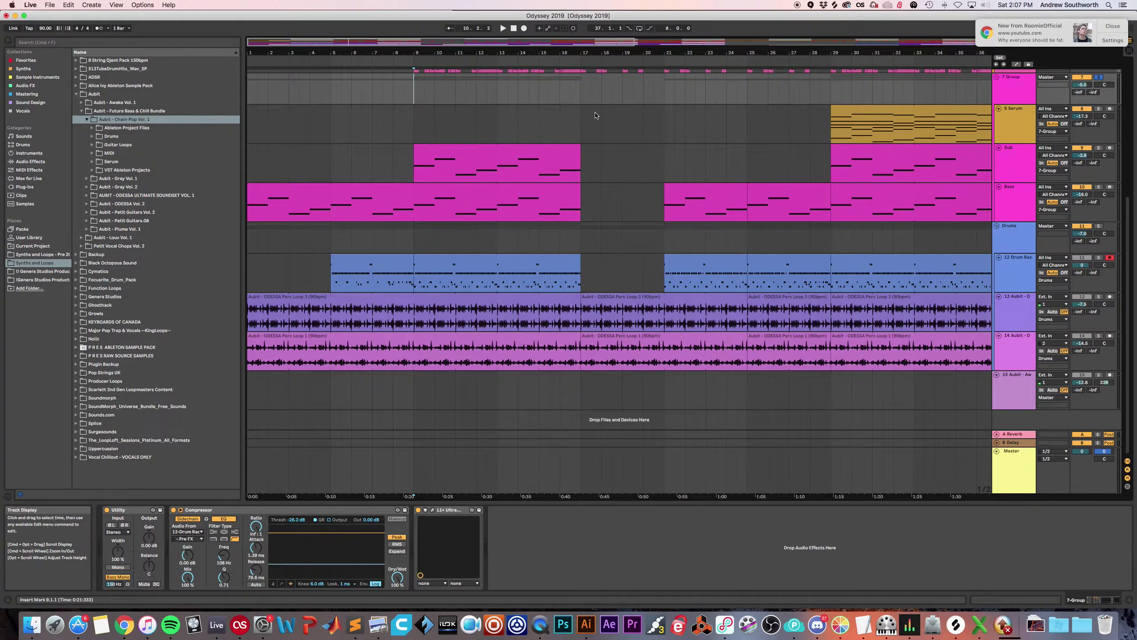
Examine the sidechain source and its tapping-point options on the 7-Group's Compressor, leaving the Drum Rack's Pre FX signal selected.
left_click(426, 256)
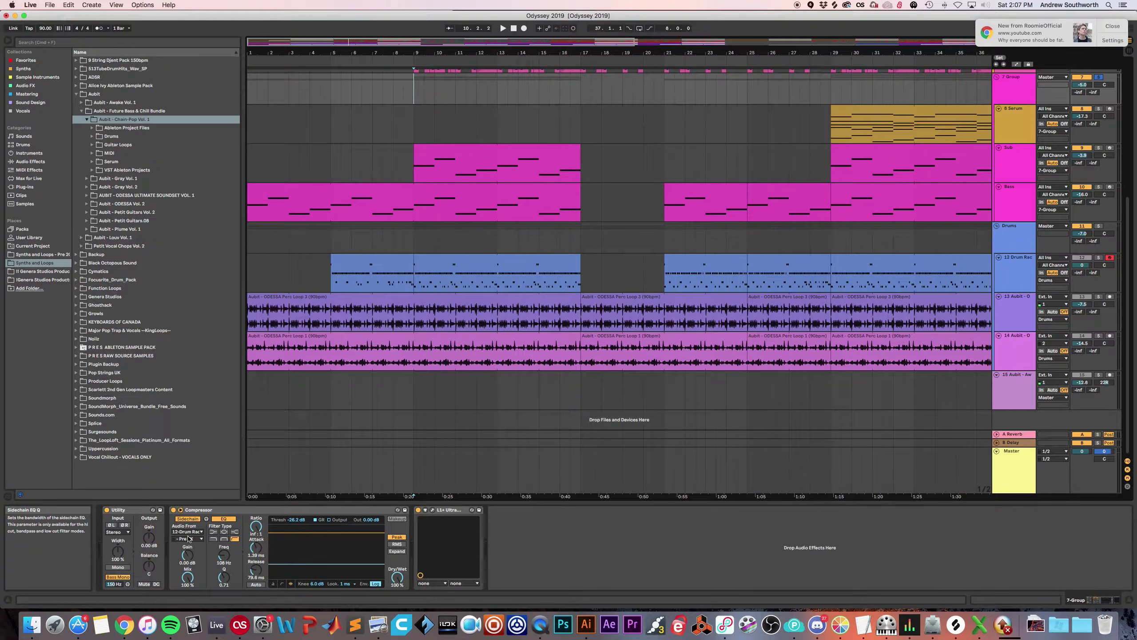
left_click(188, 532)
left_click(194, 533)
left_click(187, 539)
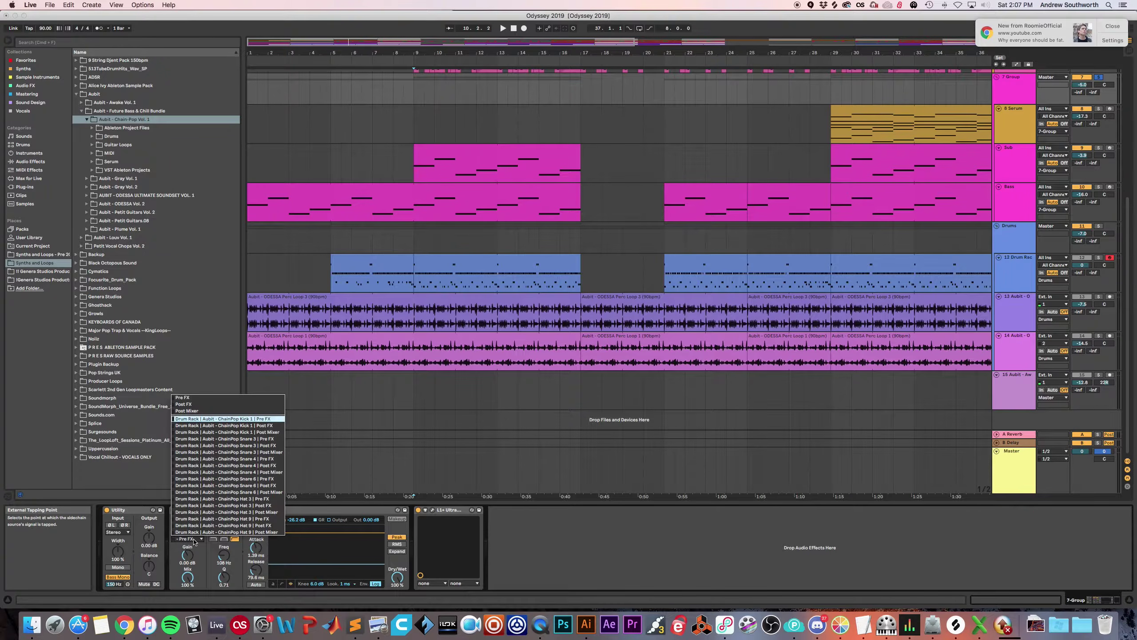
left_click(208, 561)
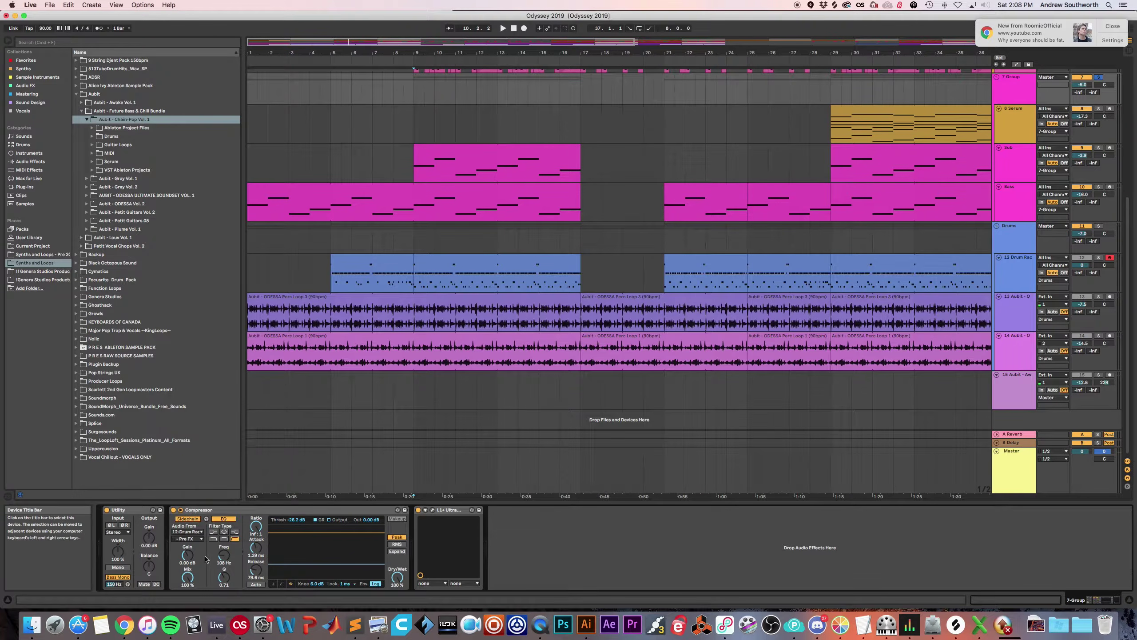
Replay the soloed 7-Group from bar 9 while watching the Compressor's gain reduction, and unsolo the group.
left_click(422, 178)
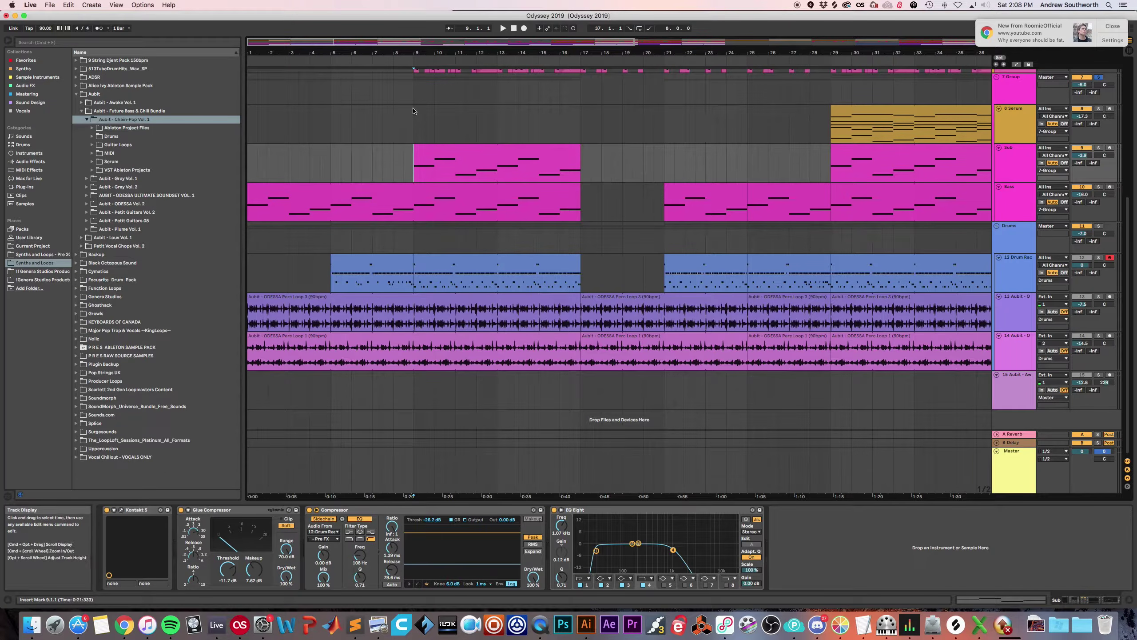
left_click(412, 95)
key("space")
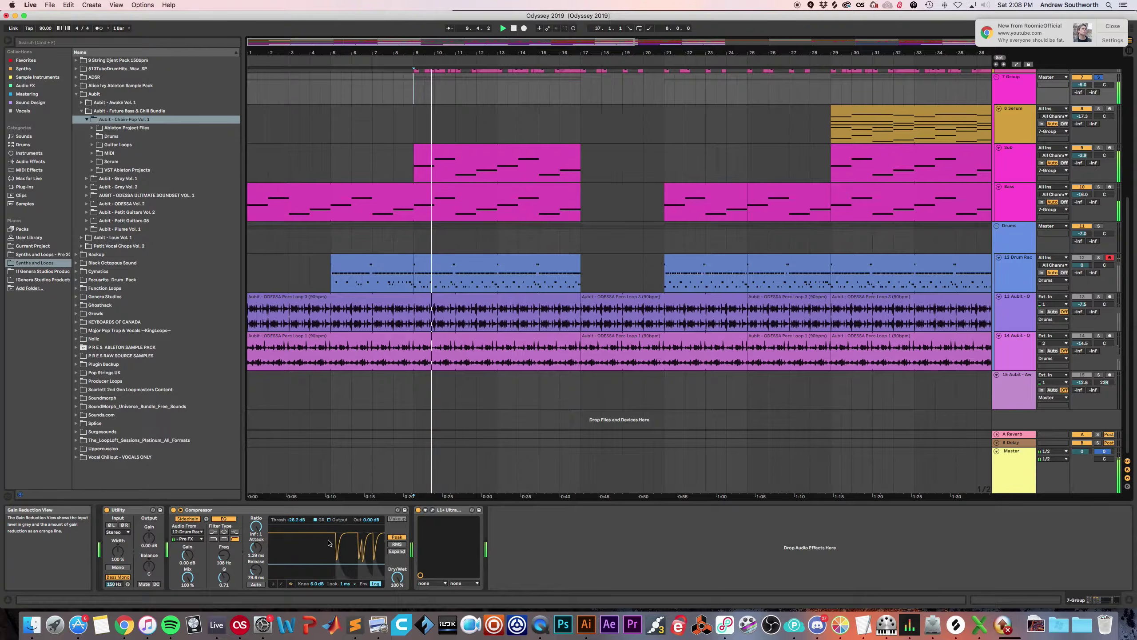
left_click(1098, 77)
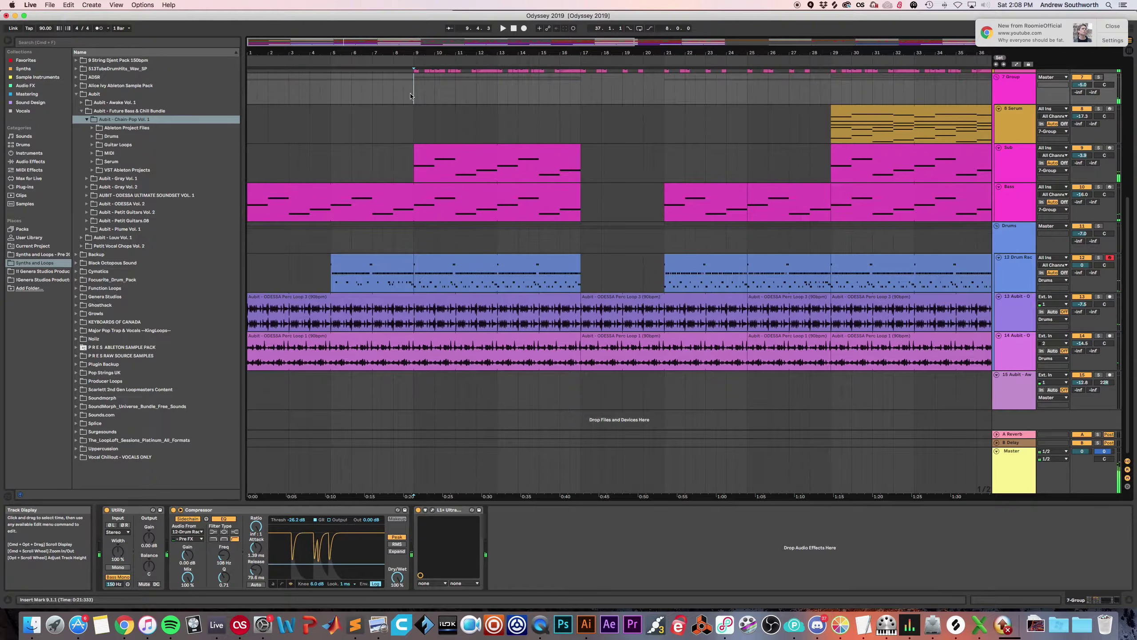
Play the full mix from bar 9 with the 7-Group's devices in view, and look over the arrangement's tracks.
left_click(411, 96)
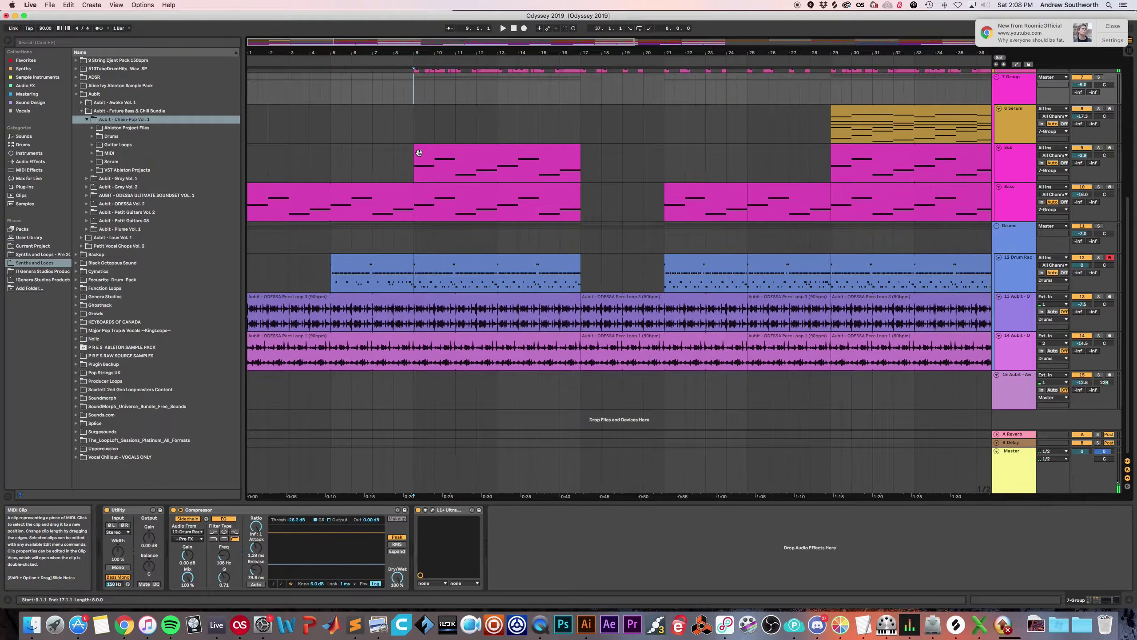
key("space")
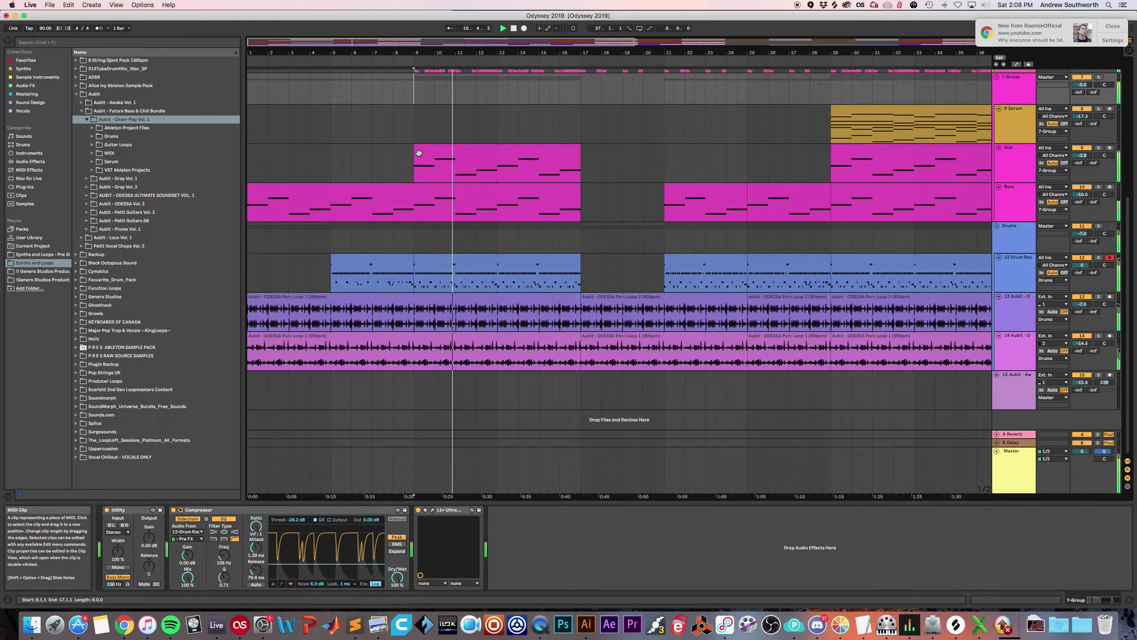
scroll(421, 170, "up", 5)
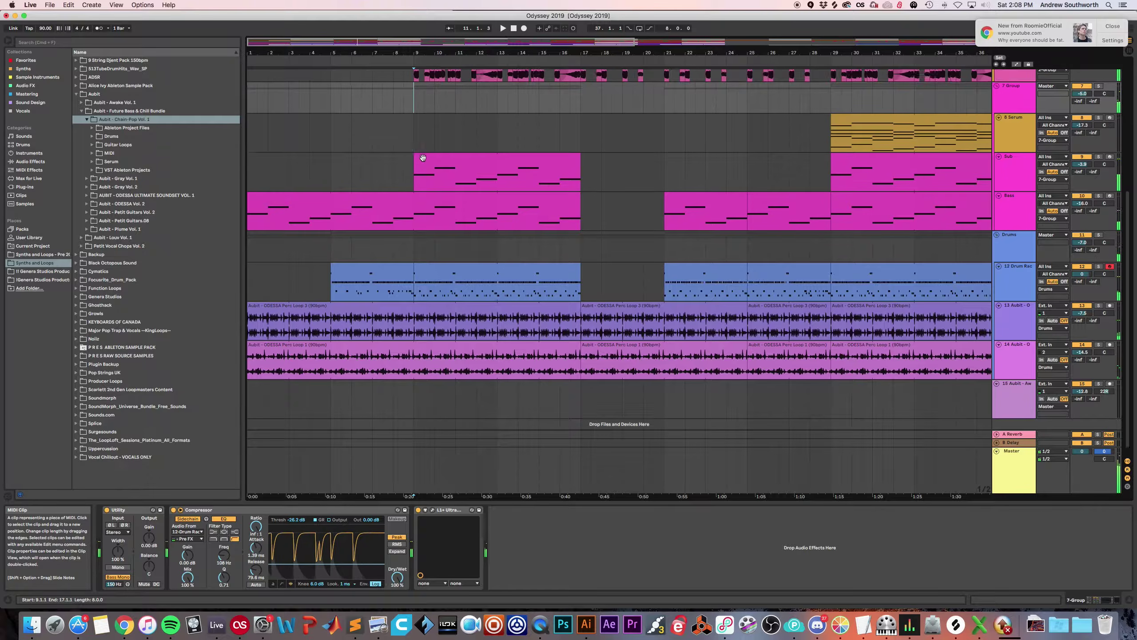
scroll(410, 203, "up", 4)
scroll(410, 204, "down", 4)
scroll(412, 207, "up", 4)
scroll(411, 207, "down", 8)
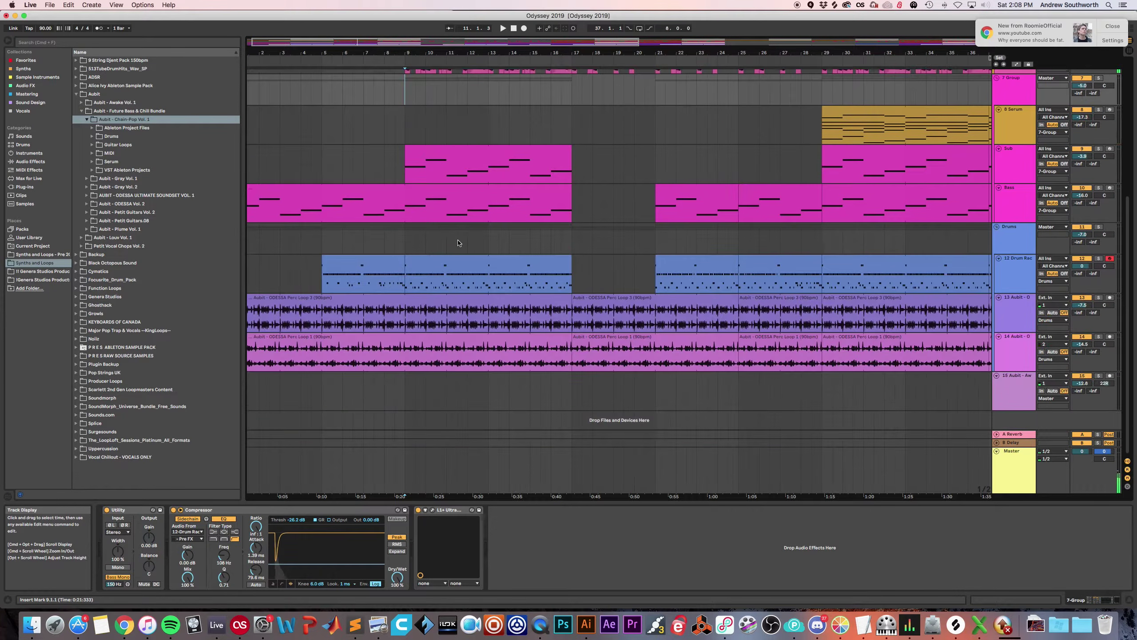
Show the Sub track's device chain and open its Kontakt instrument to check the Substance sub patch.
left_click(407, 171)
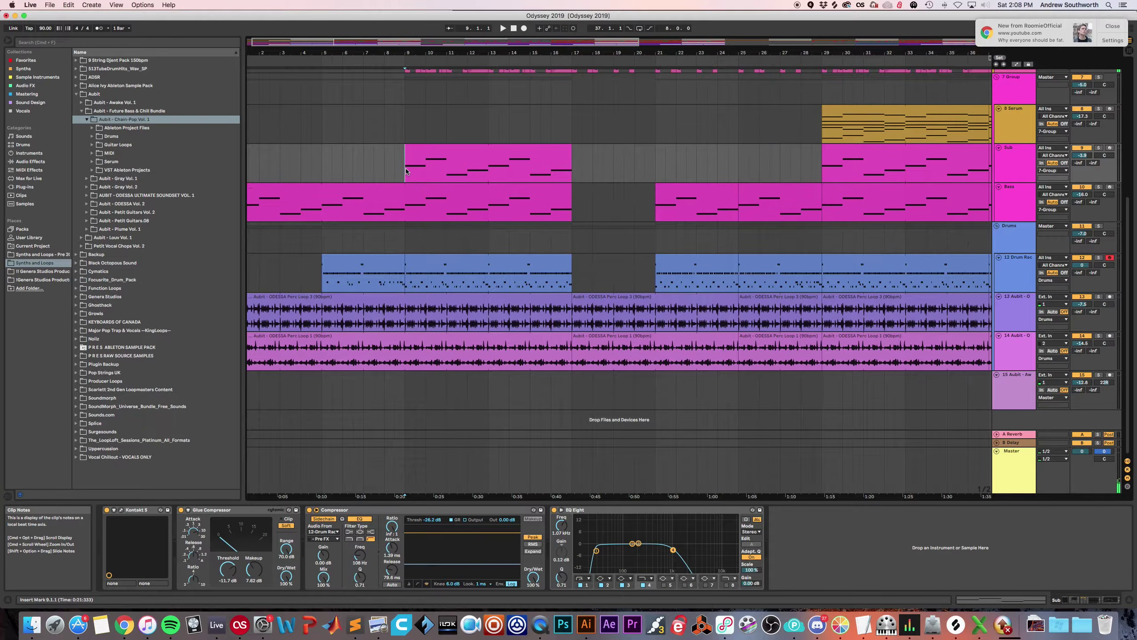
scroll(407, 171, "up", 3)
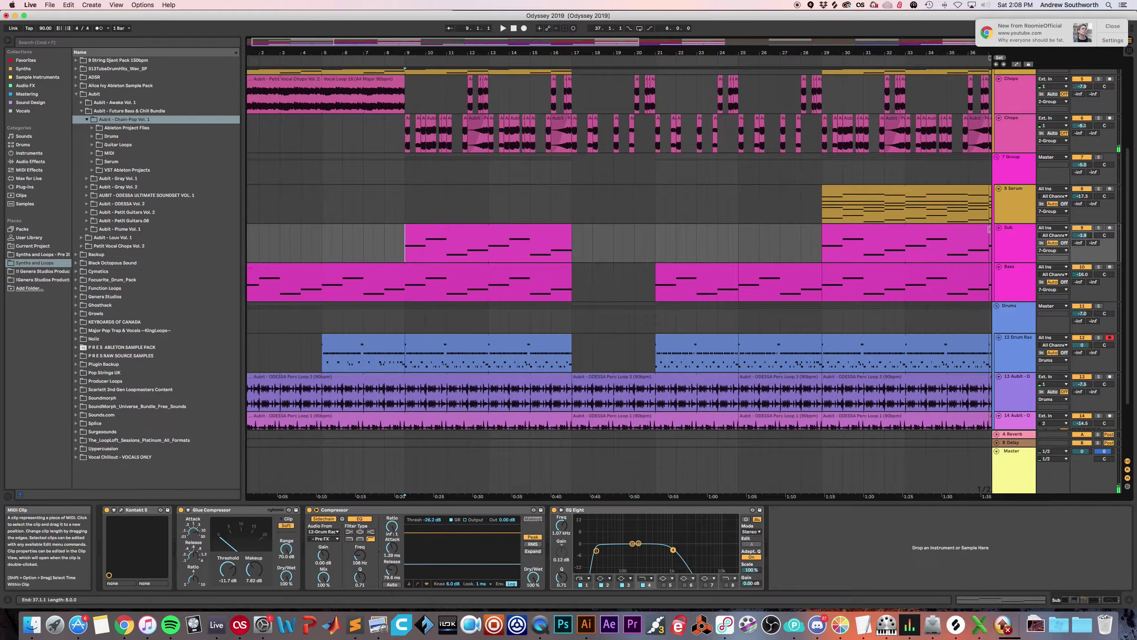
left_click(1001, 239)
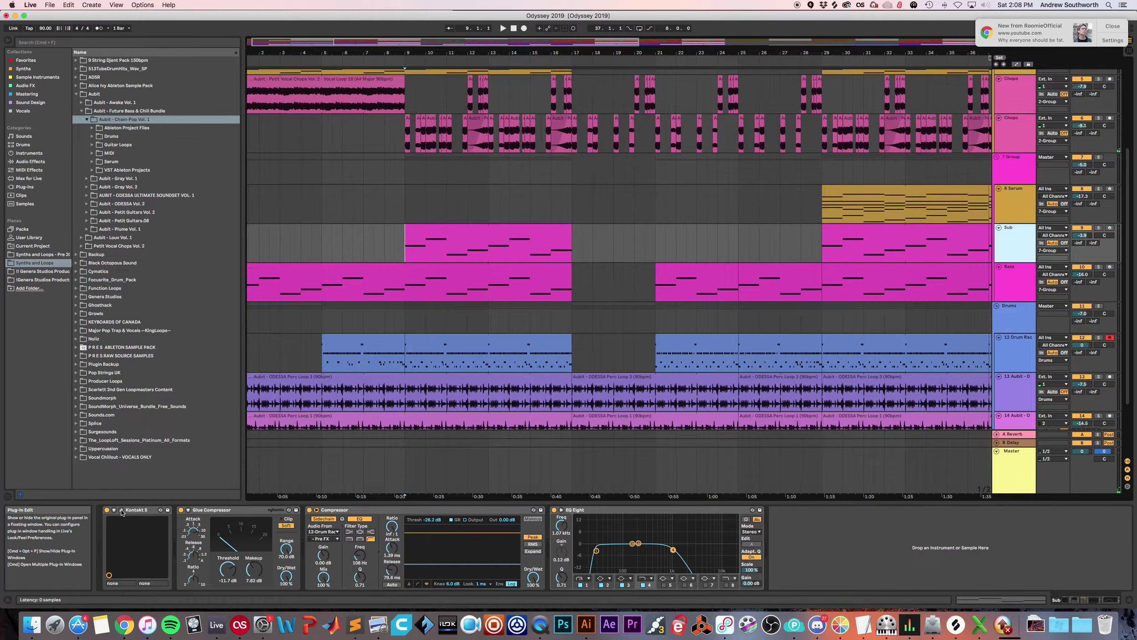
left_click(407, 469)
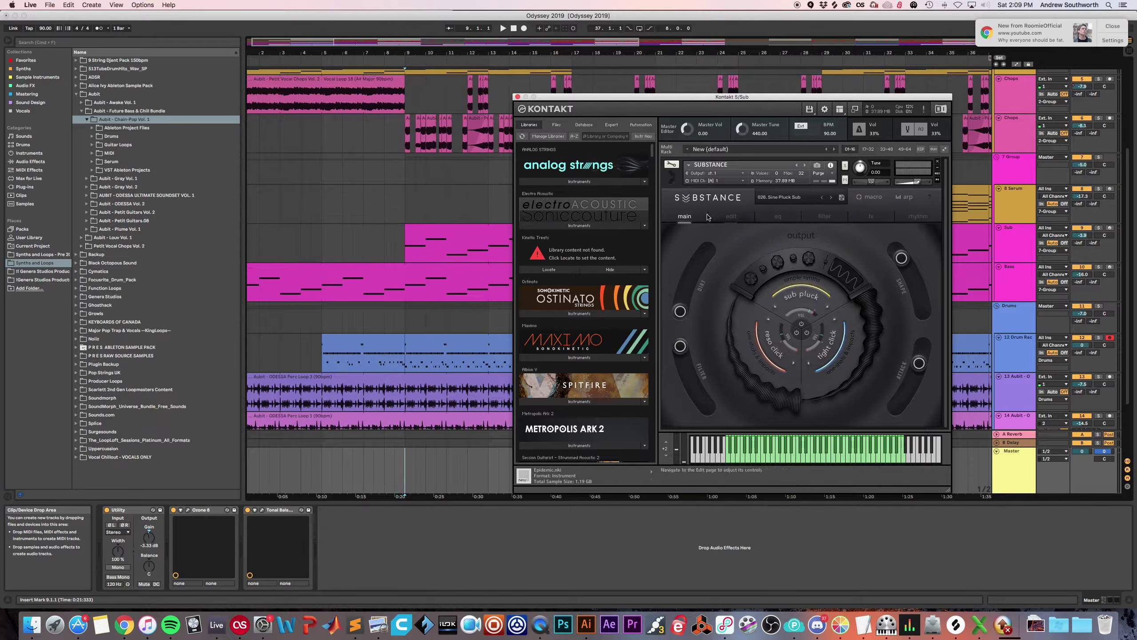
Solo the Sub track to audition it from bar 9, and close its Kontakt window.
left_click(1013, 229)
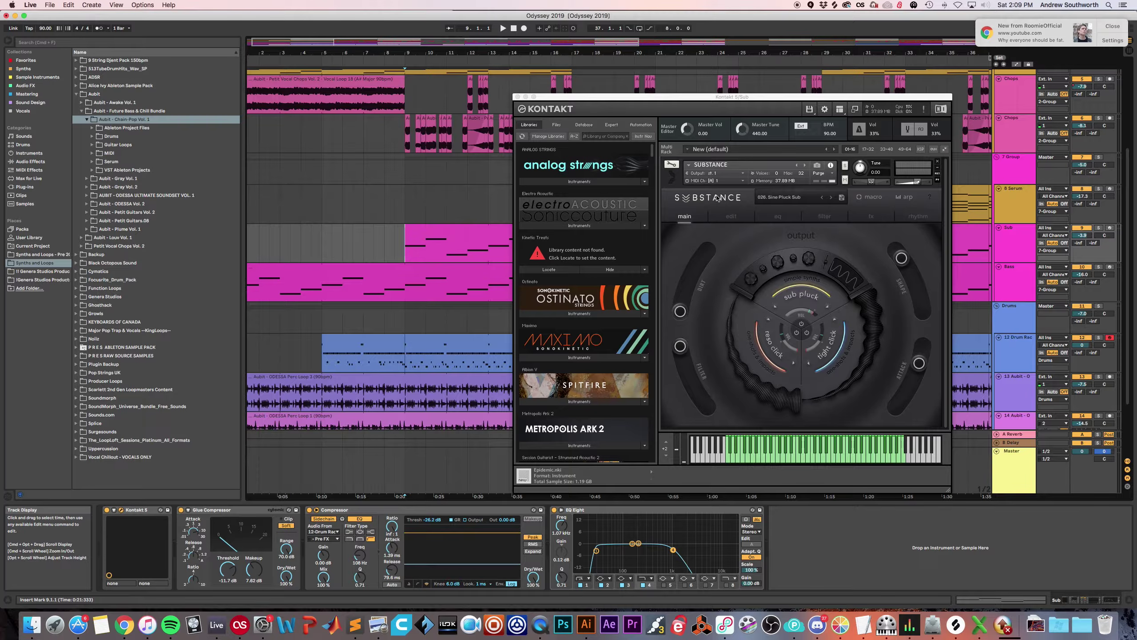
left_click(1099, 228)
key("space")
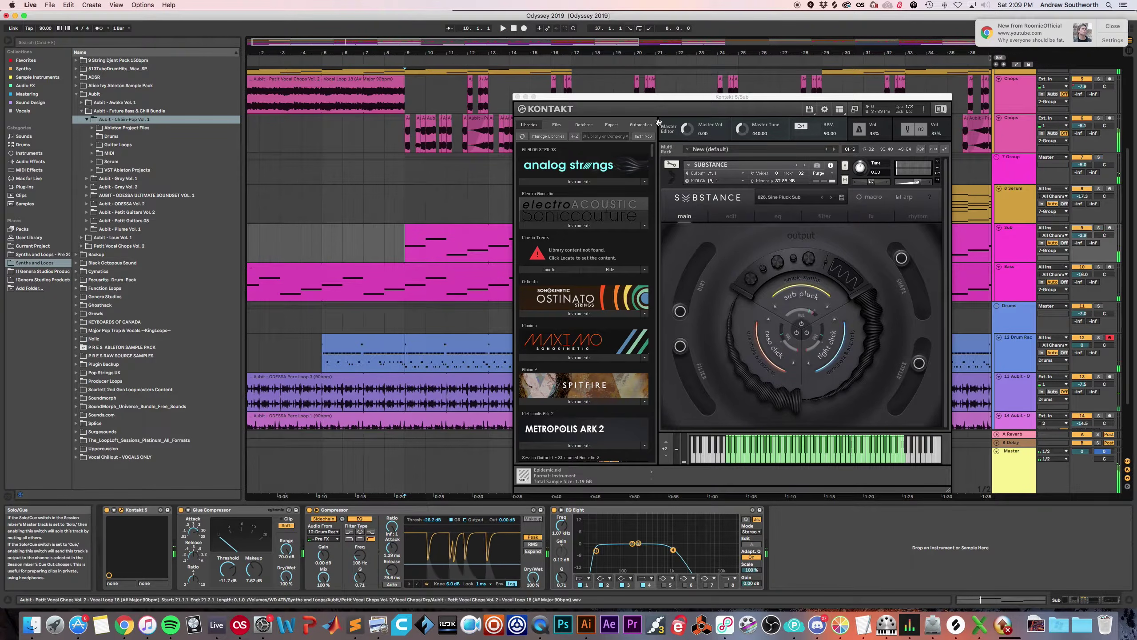
left_click(517, 97)
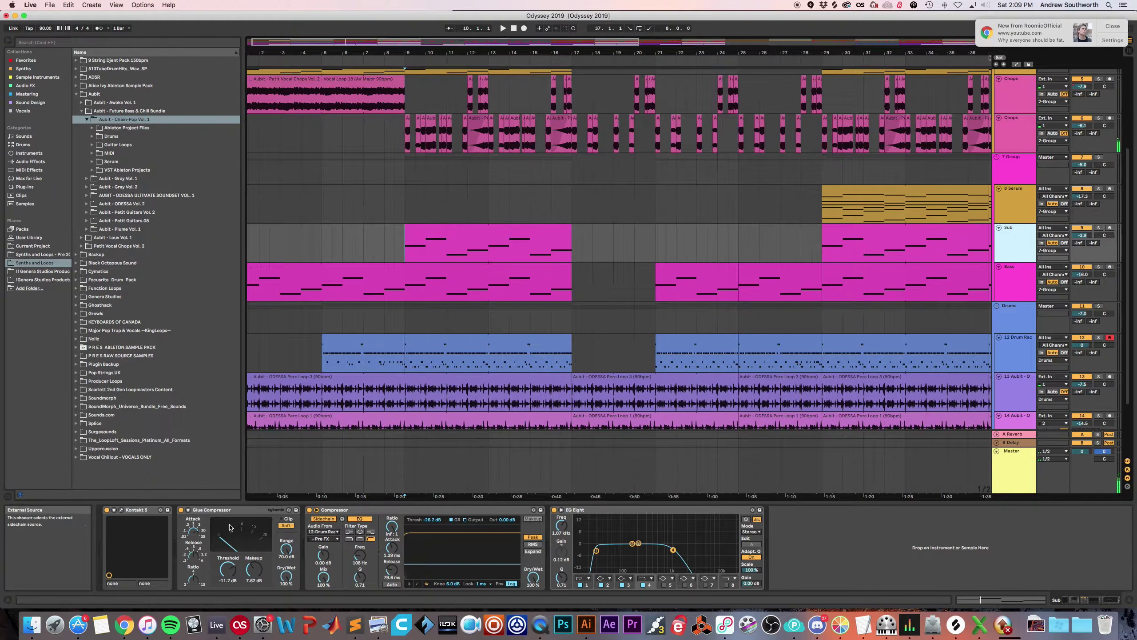
Compare the device chains of the 7-Group, Sub and Bass tracks, ending on the Sub track's EQ Eight.
left_click(1013, 169)
left_click(1006, 237)
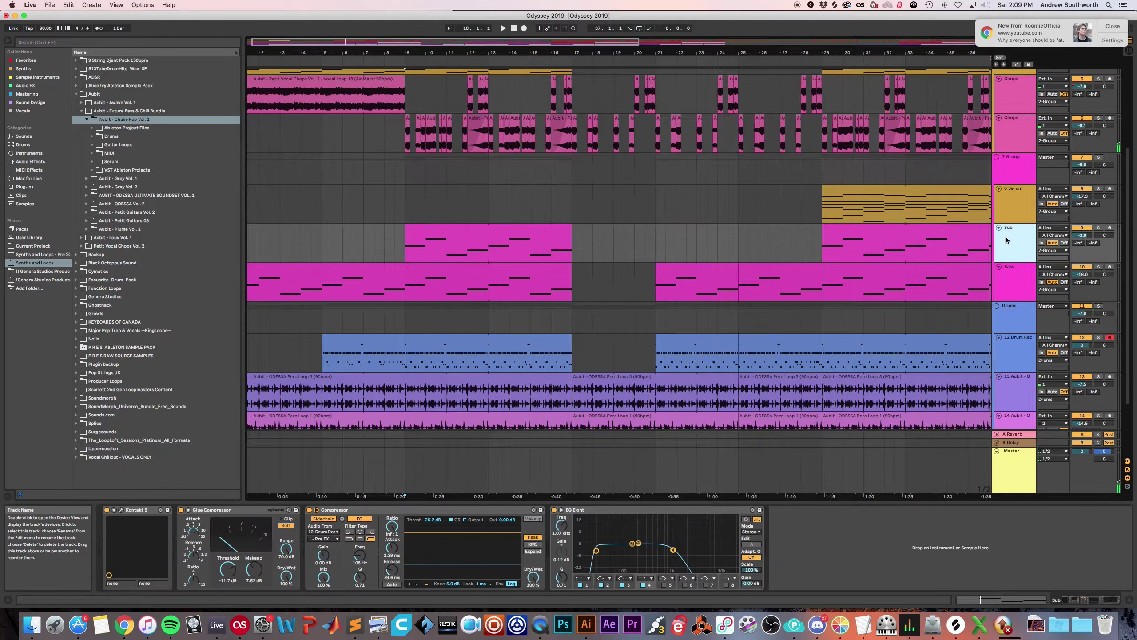
left_click(1017, 178)
left_click(1010, 233)
left_click(1013, 278)
left_click(1016, 250)
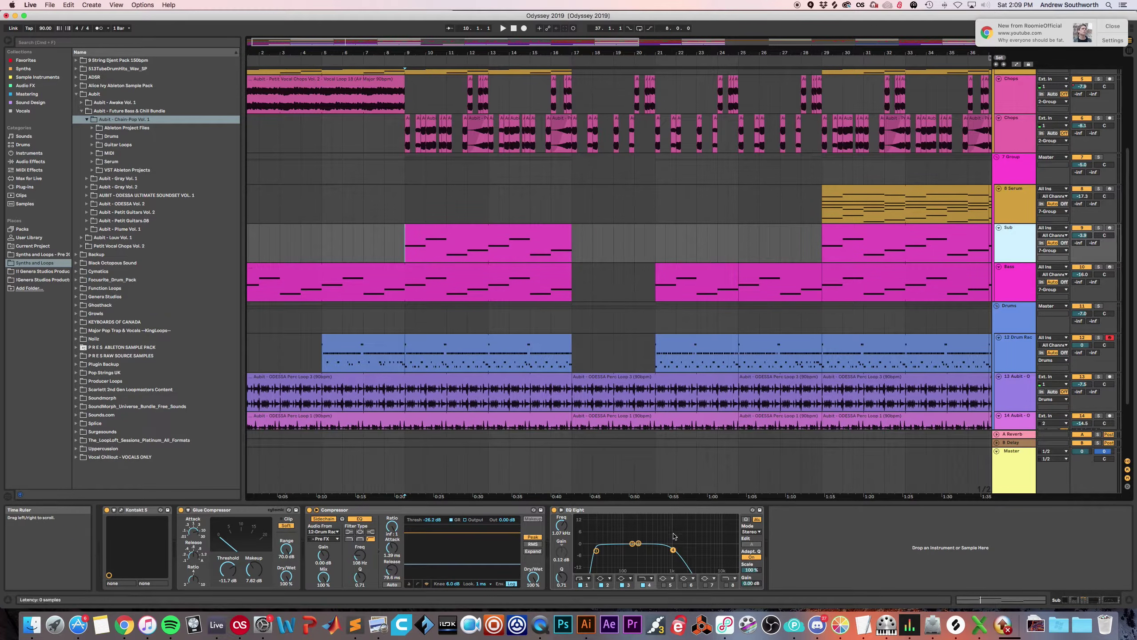
Check the Substance patch in the Bass track's Kontakt, and play the soloed Bass track from bar 9.
left_click(1019, 286)
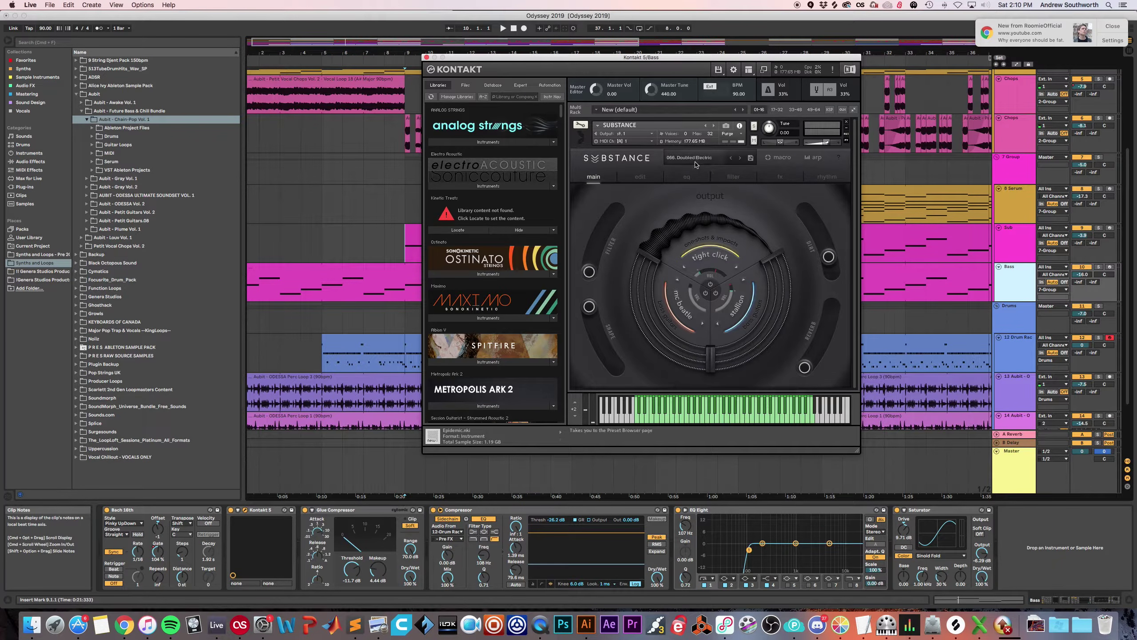
left_click(427, 58)
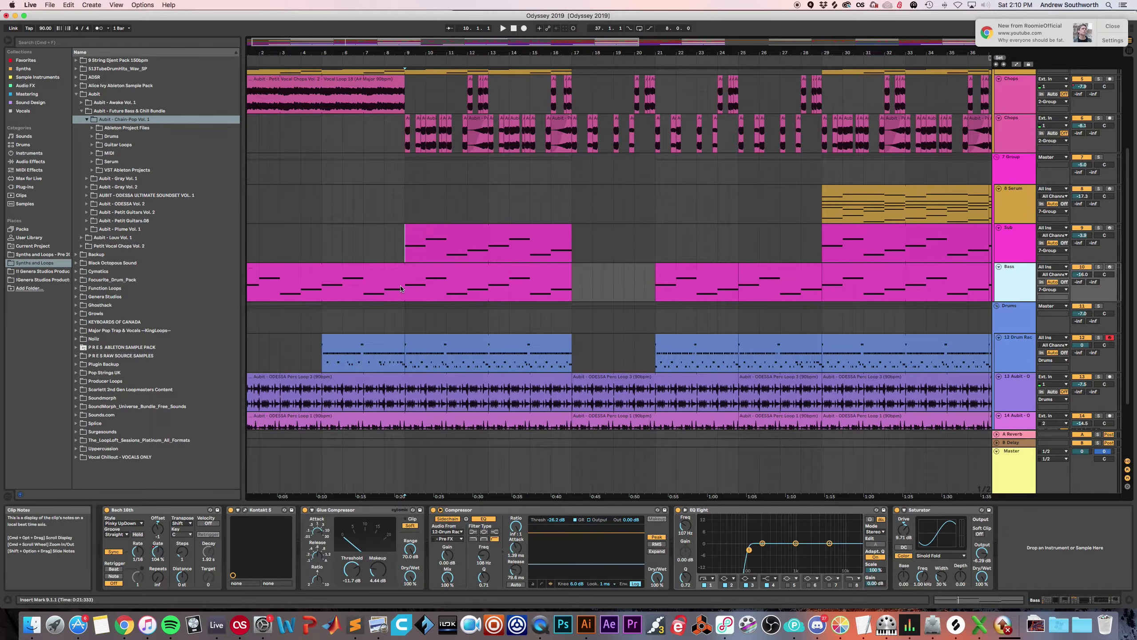
left_click(400, 288)
left_click(1099, 267)
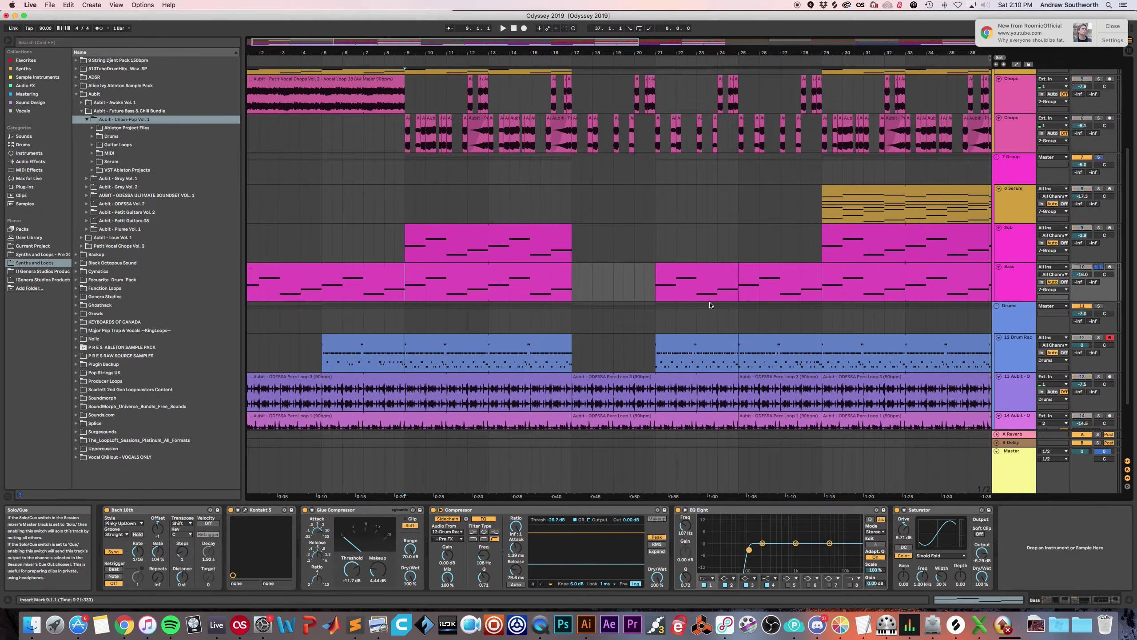
key("space")
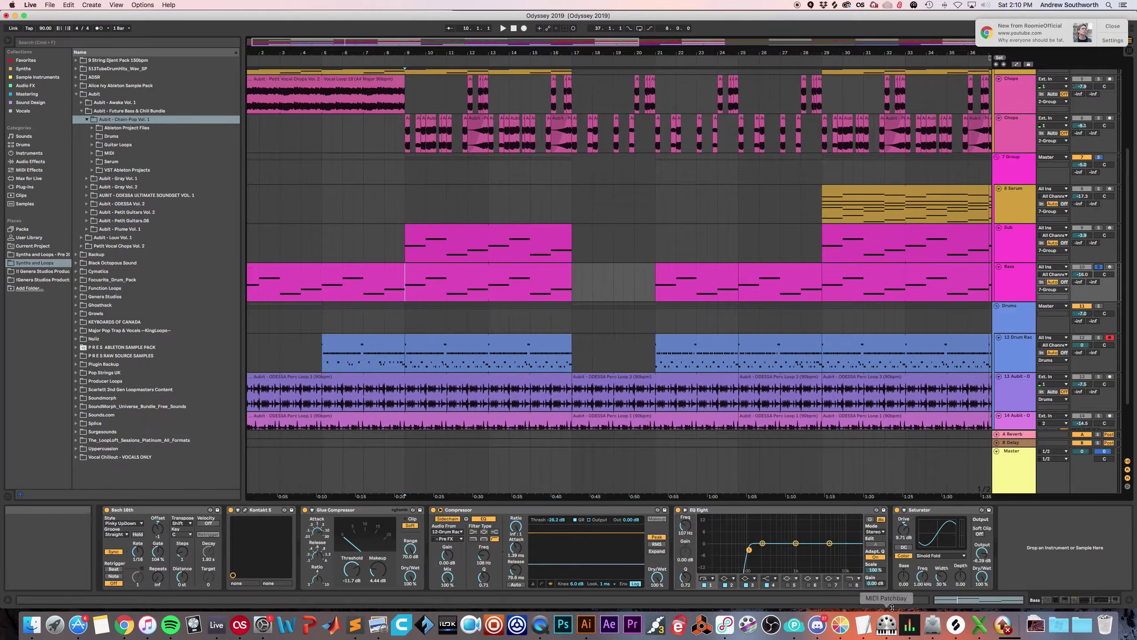
Try the Saturator ahead of the EQ Eight in the Bass track's device chain, and move it back behind the EQ.
left_click(1009, 275)
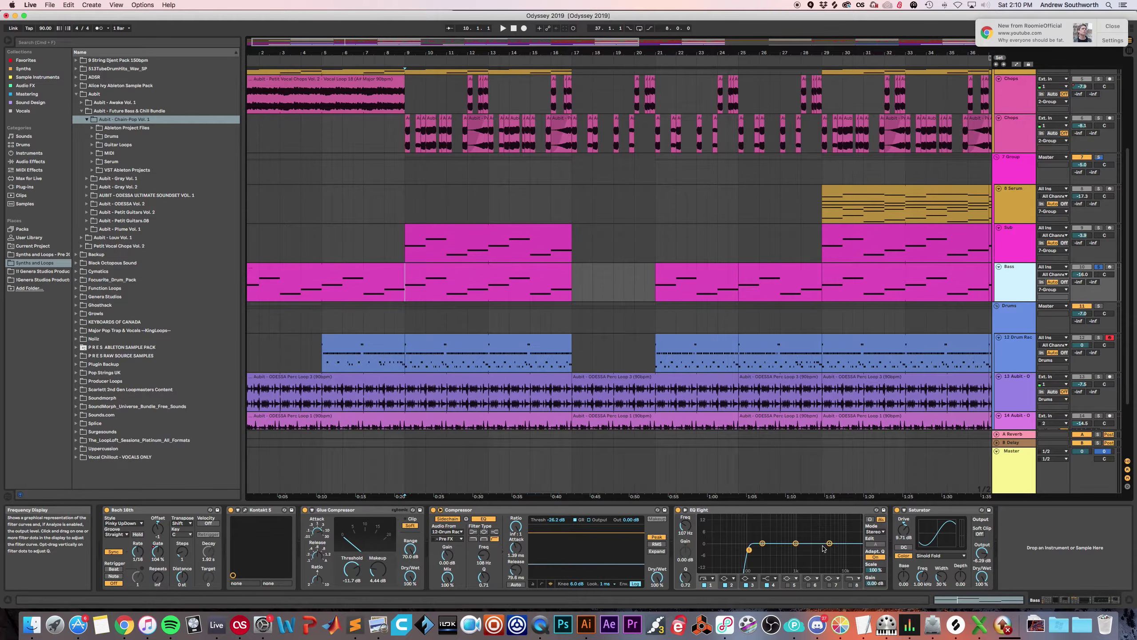
left_click_drag(941, 513, 760, 516)
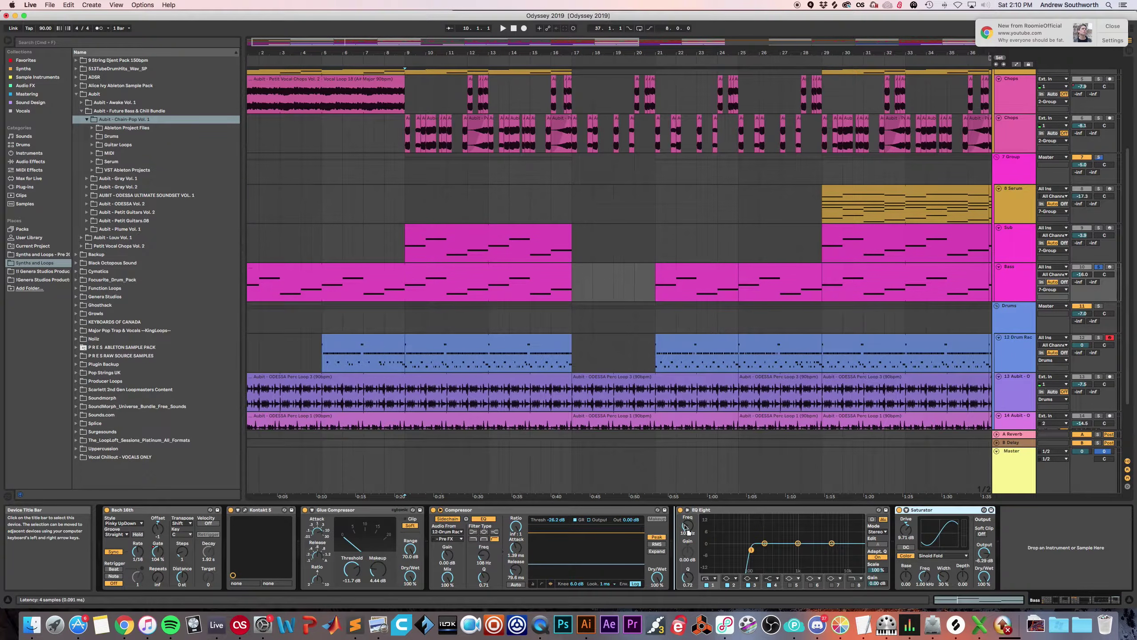
left_click_drag(683, 525, 681, 526)
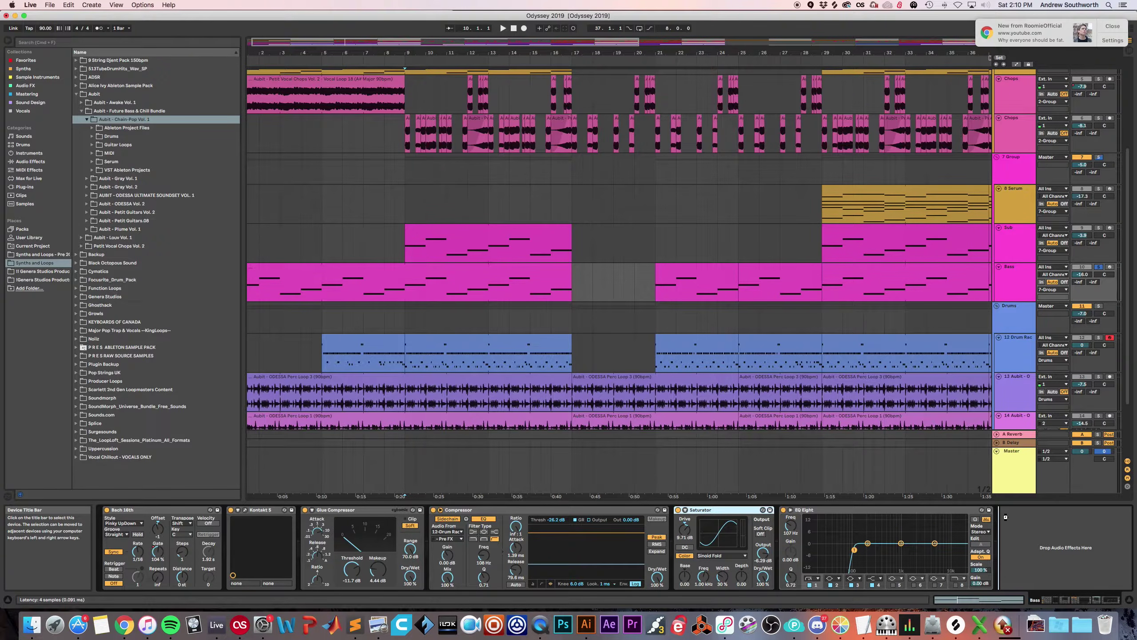
left_click_drag(1005, 517, 1005, 518)
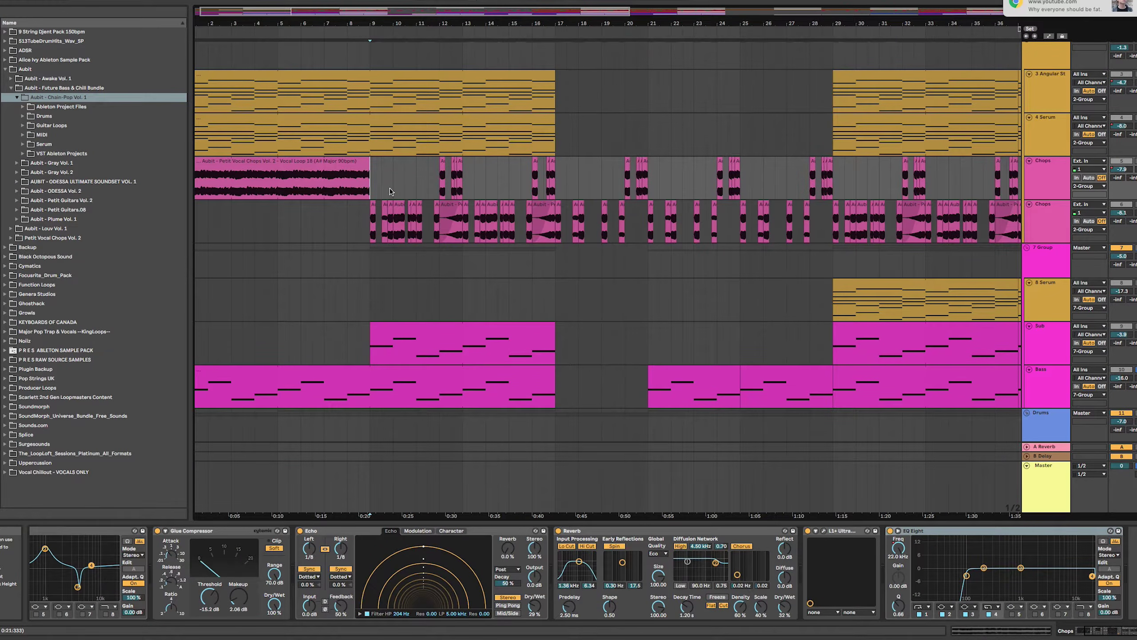
Select both Chops tracks and play them from bar 9.
scroll(1035, 171, "up", 2)
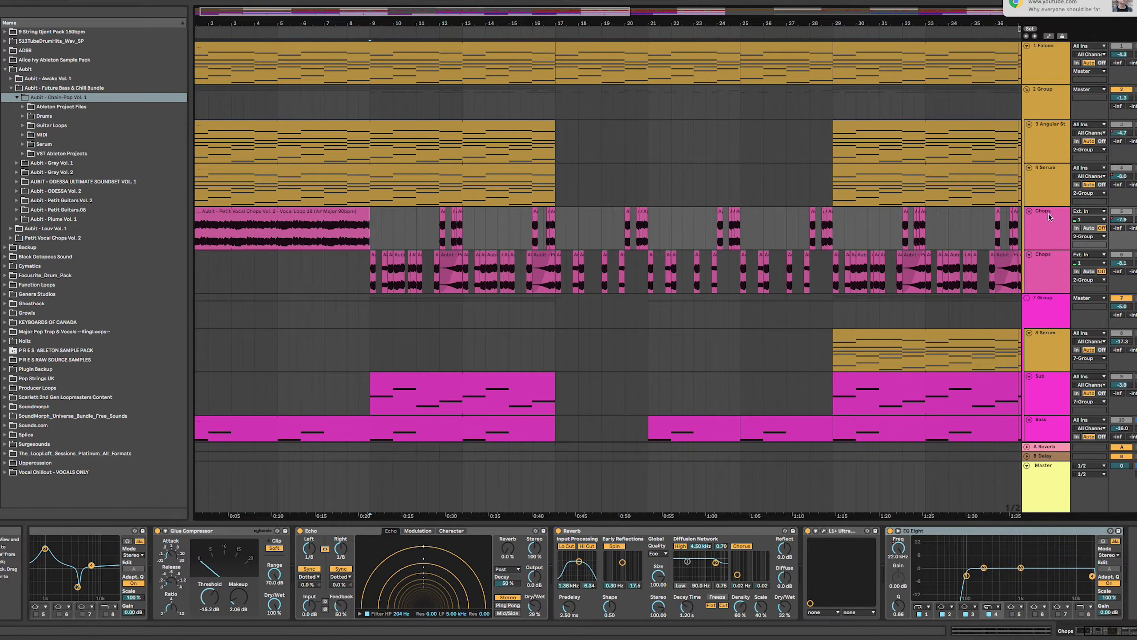
left_click(1048, 254, "shift")
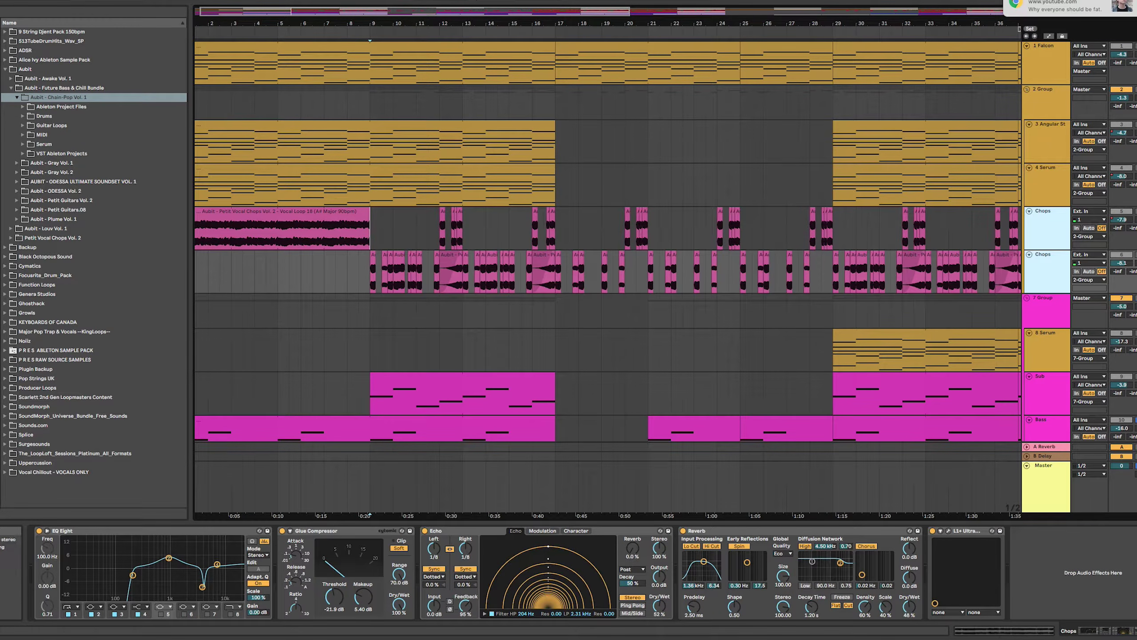
left_click(372, 245)
key("space")
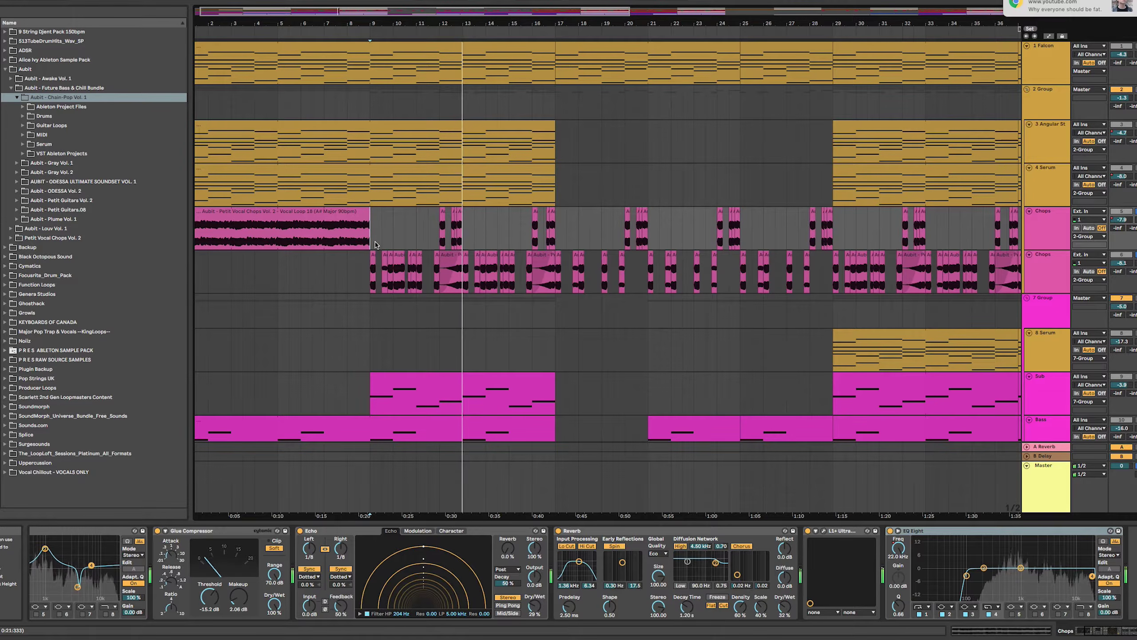
key("space")
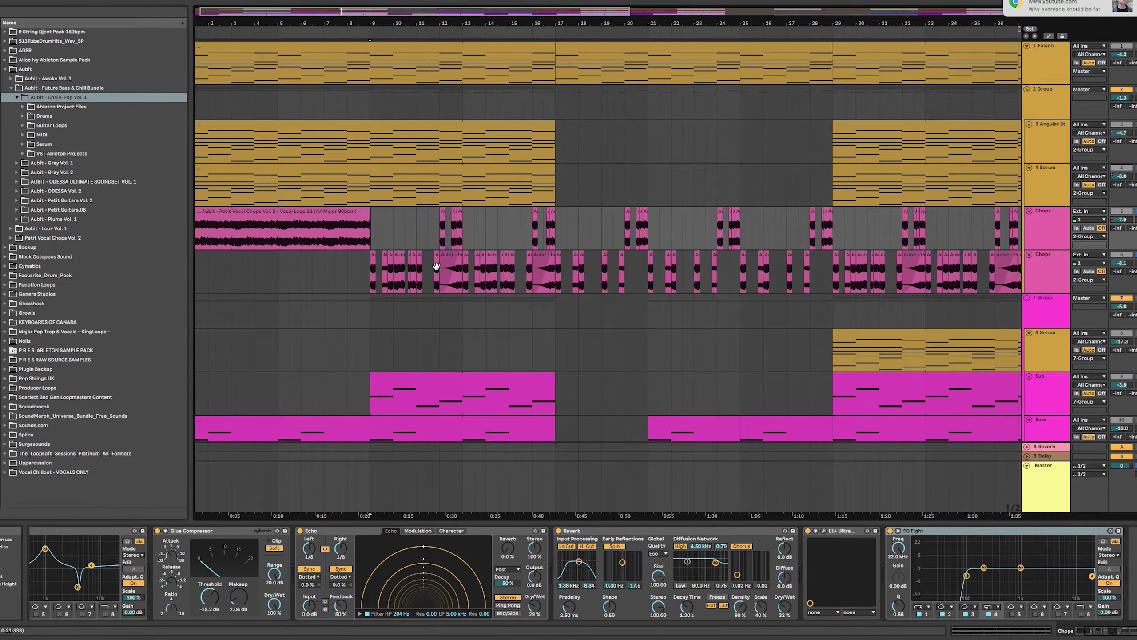
Survey the placement of the vocal chops across the whole arrangement, and return to bar 9 on the lower Chops track.
scroll(669, 268, "right", 5)
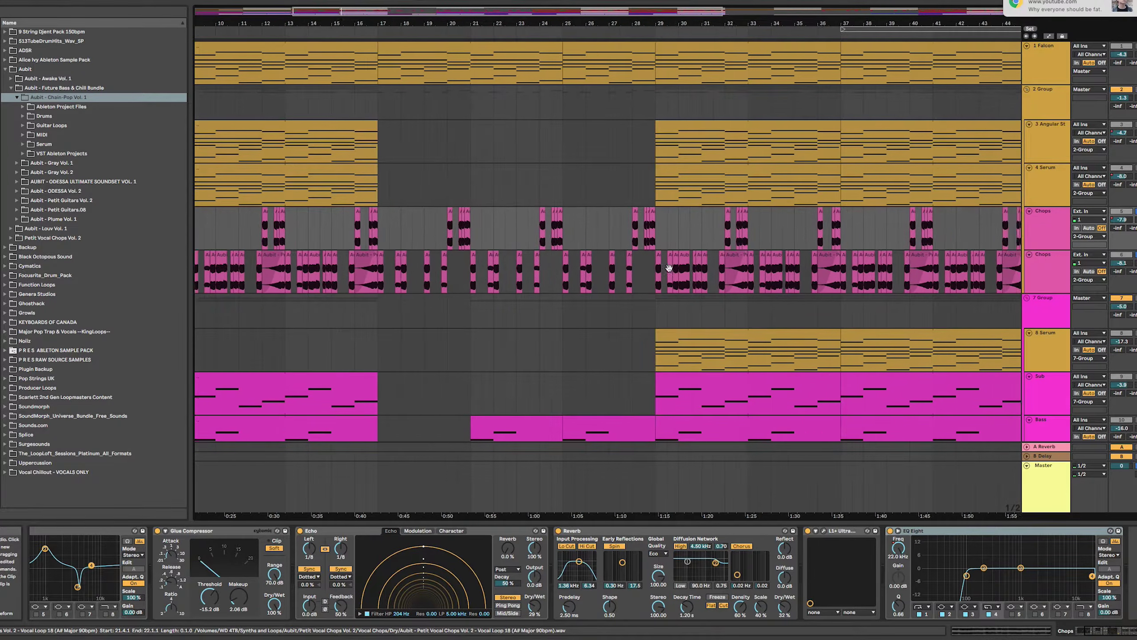
scroll(668, 268, "right", 20)
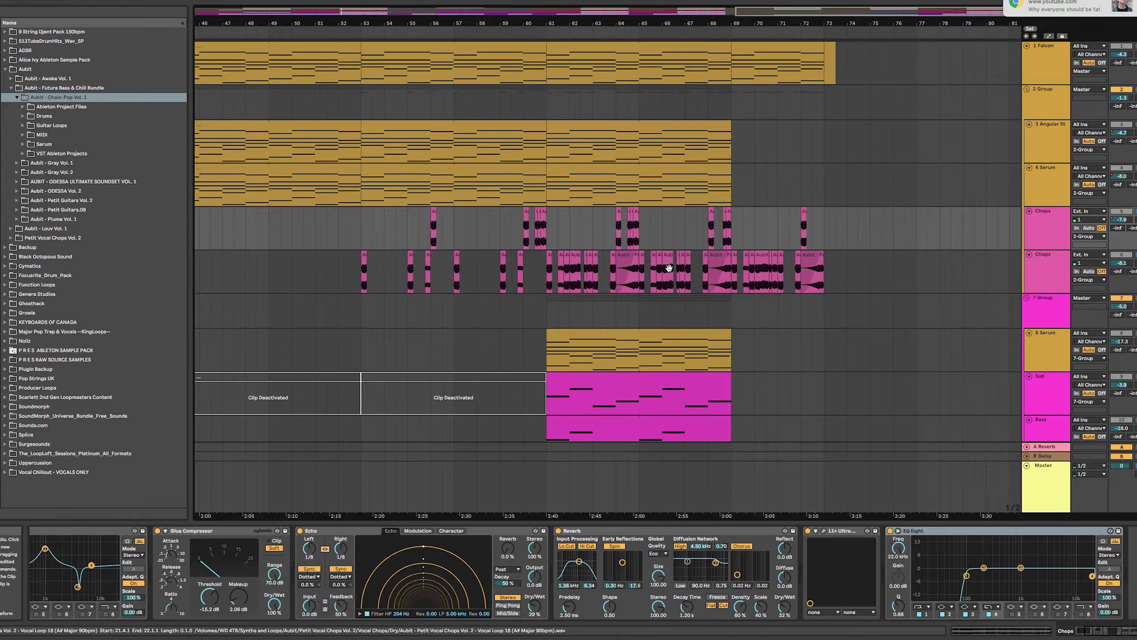
scroll(669, 268, "left", 20)
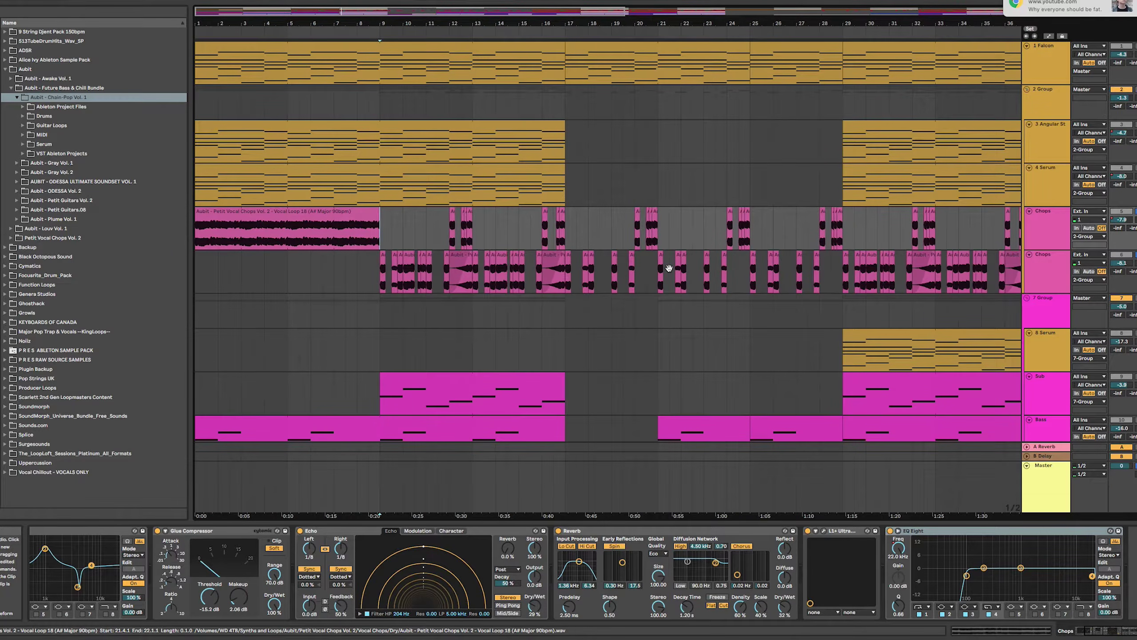
left_click(379, 273)
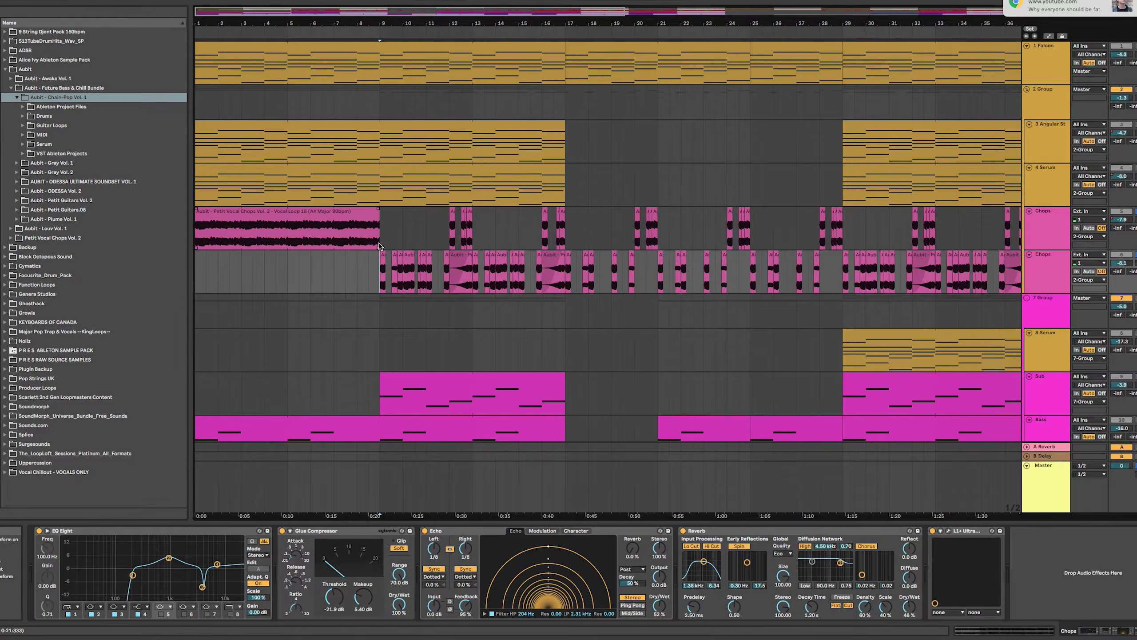
Open the lower Chops track's clip at bar 9 and compare its sample settings with the next chop and the intro vocal loop.
scroll(383, 247, "up", 10)
scroll(385, 249, "down", 4)
scroll(385, 249, "down", 6)
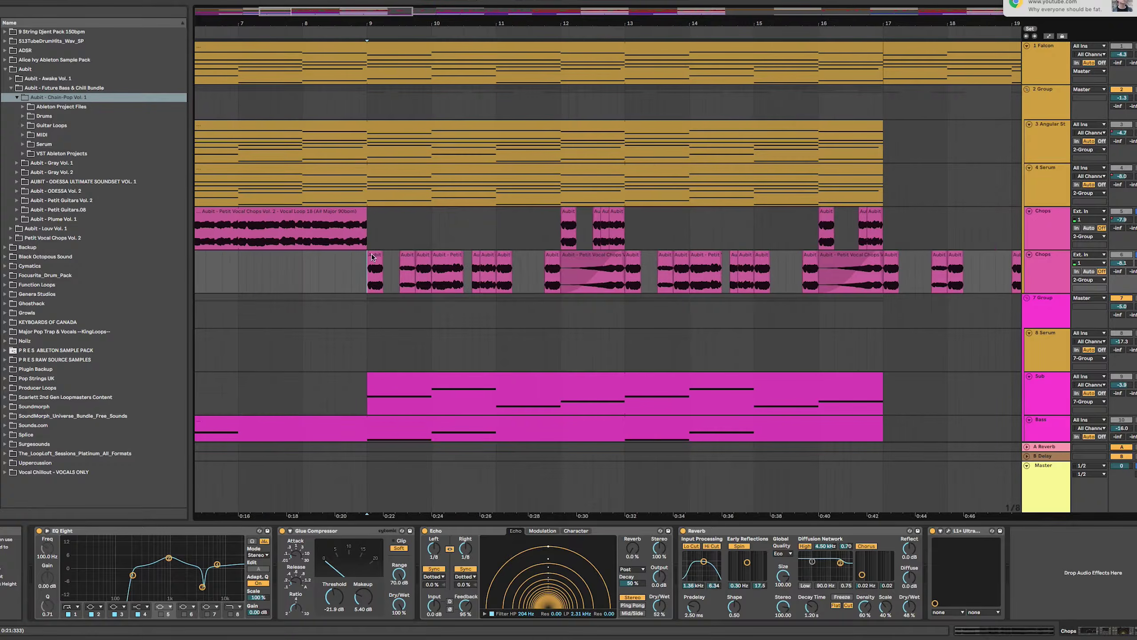
left_click(374, 257)
double_click(375, 257)
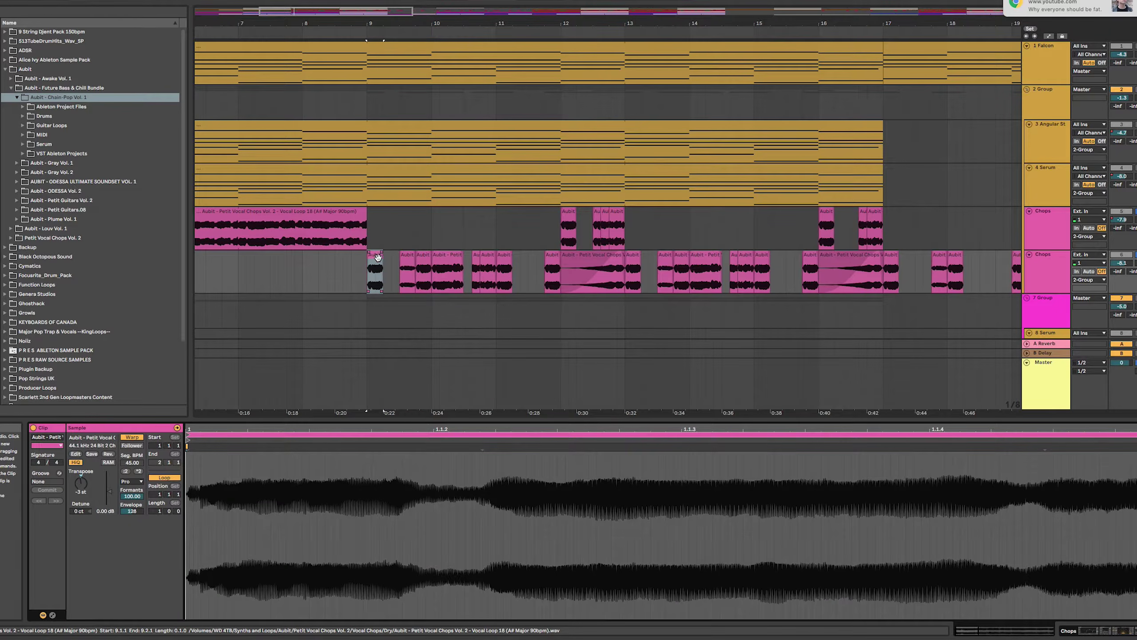
left_click(414, 253)
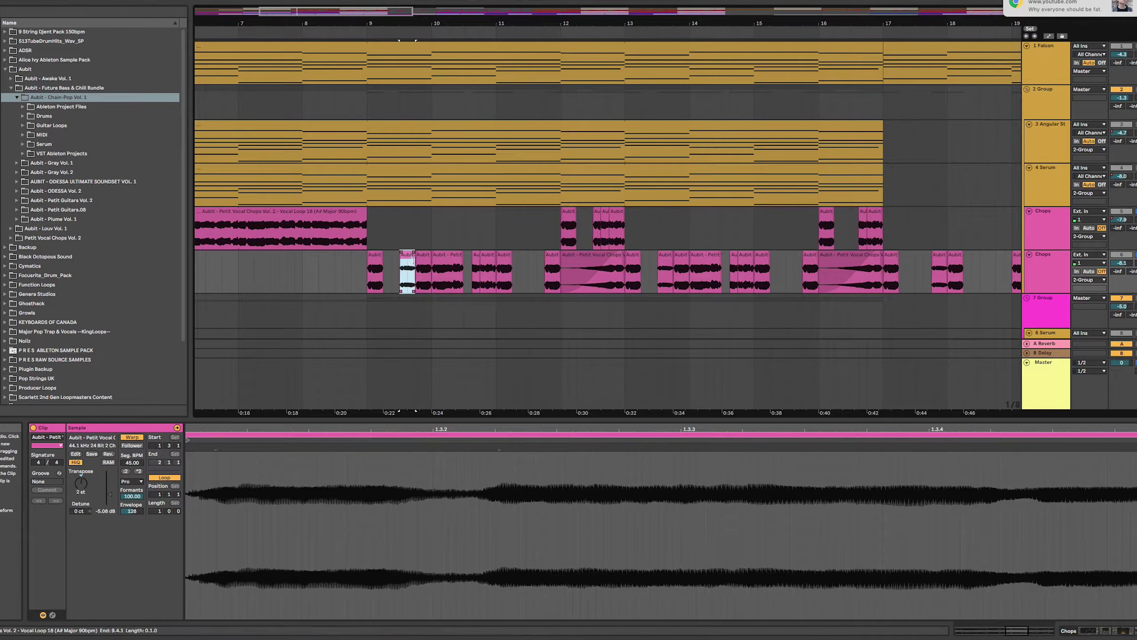
left_click(230, 220)
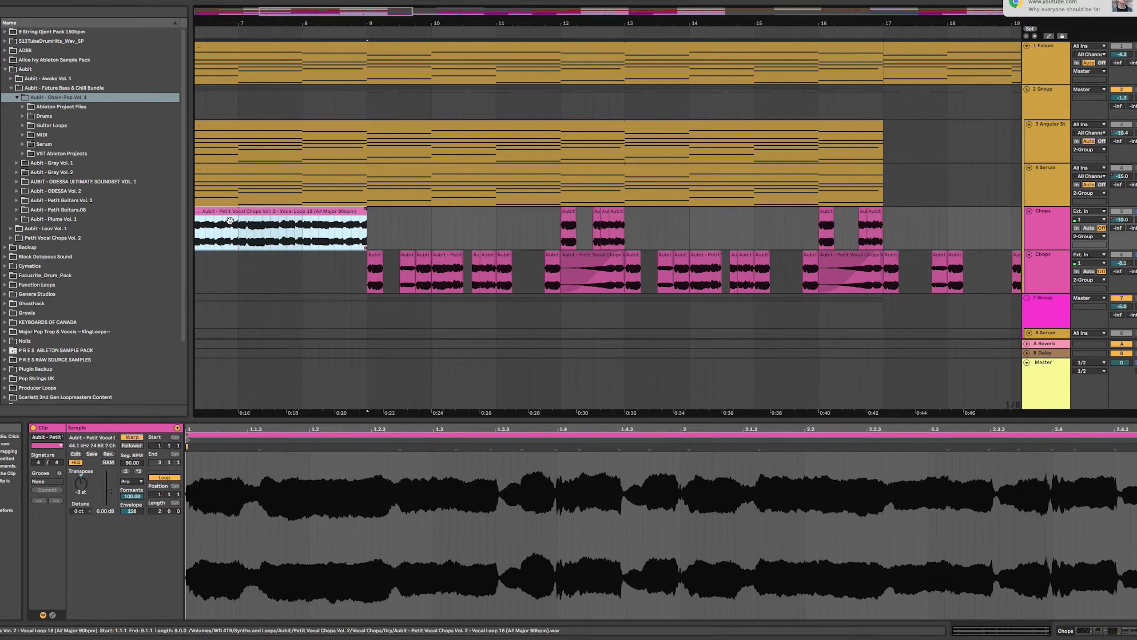
left_click(373, 264)
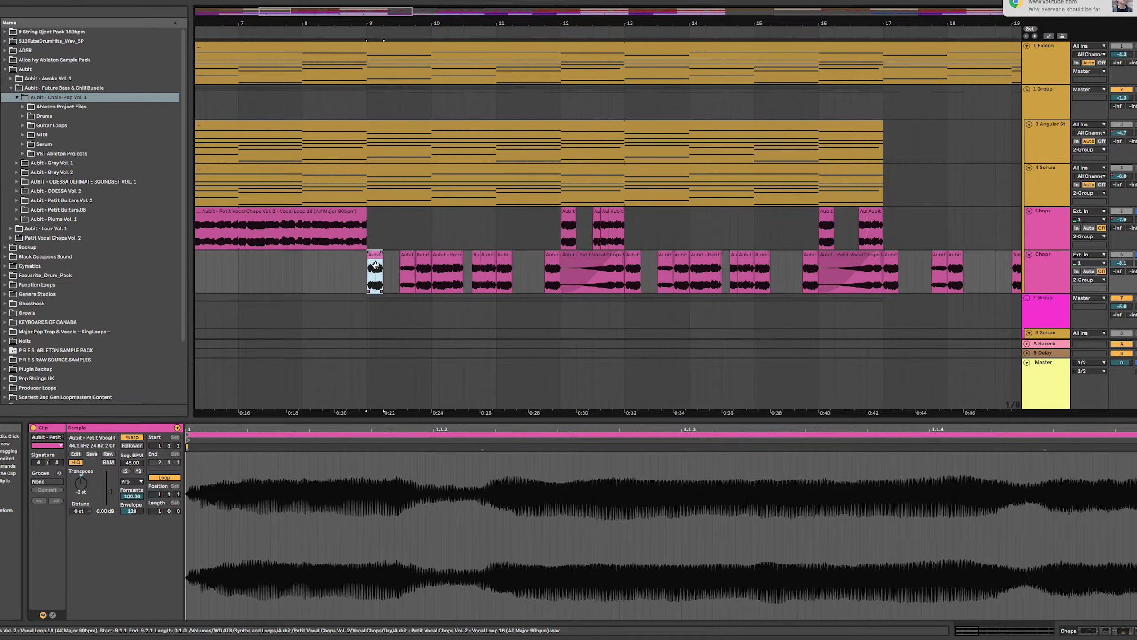
left_click(376, 267)
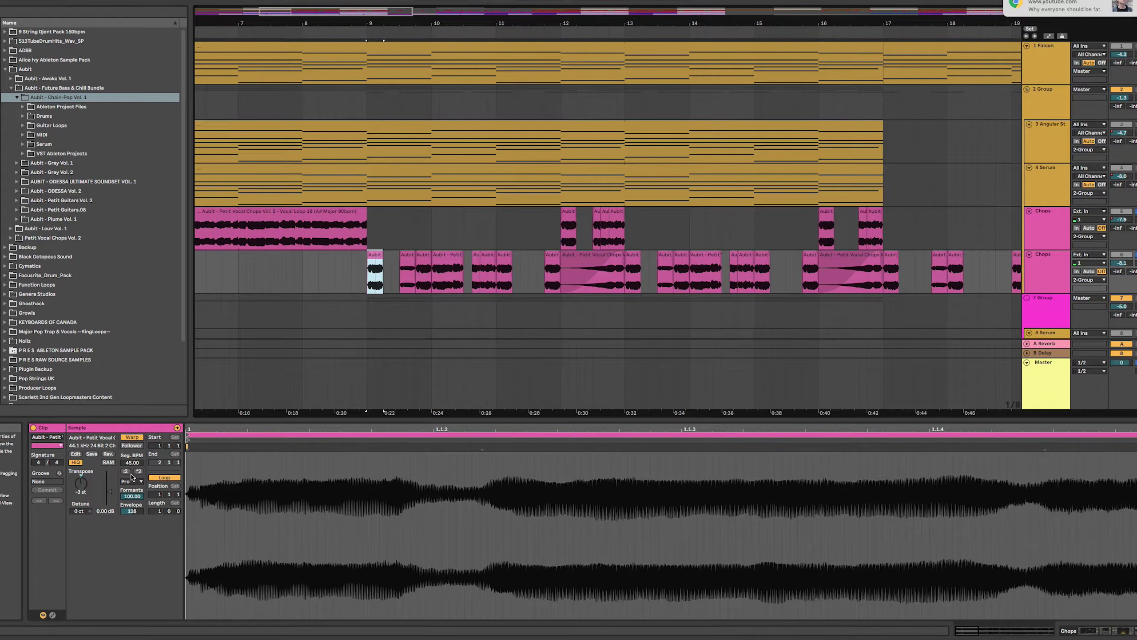
left_click(374, 275)
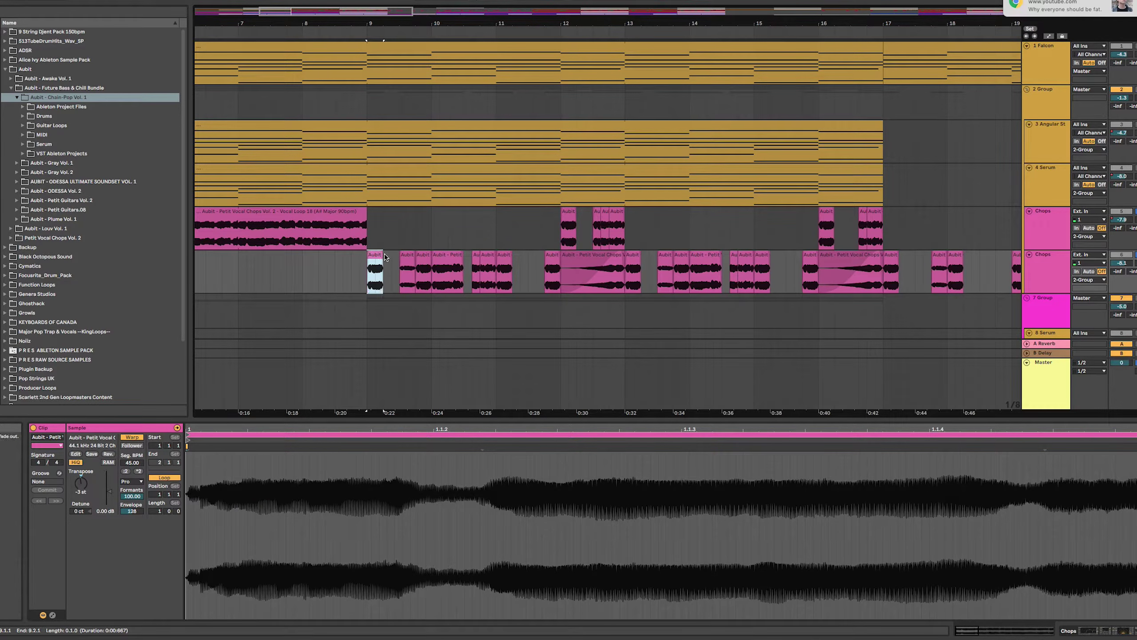
Compare the transpose settings of the lower Chops track's clips between bars 9 and 10.
left_click(408, 258)
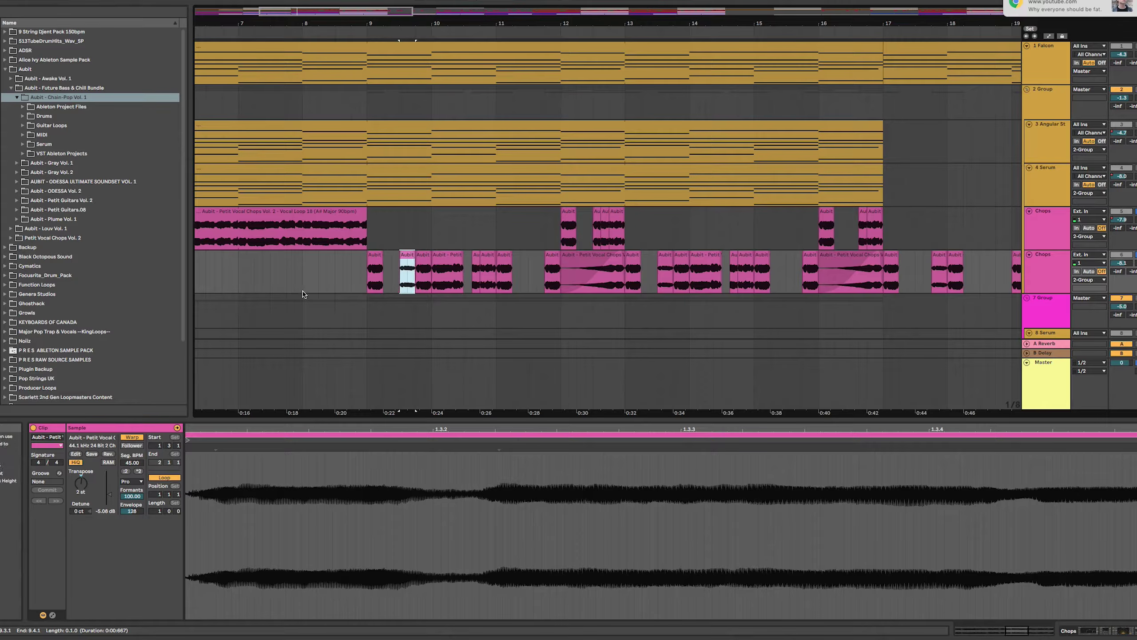
left_click(423, 271)
left_click(454, 266)
left_click(408, 265)
left_click(373, 266)
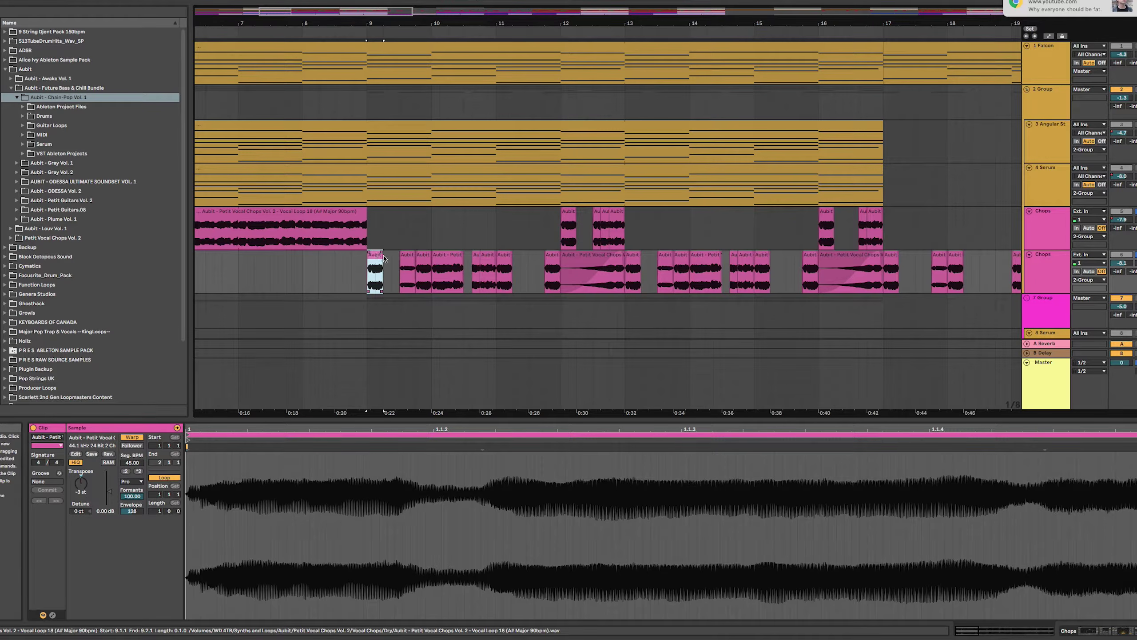
Audition the first two chops on the lower Chops track, starting playback at each one in turn.
left_click(405, 265)
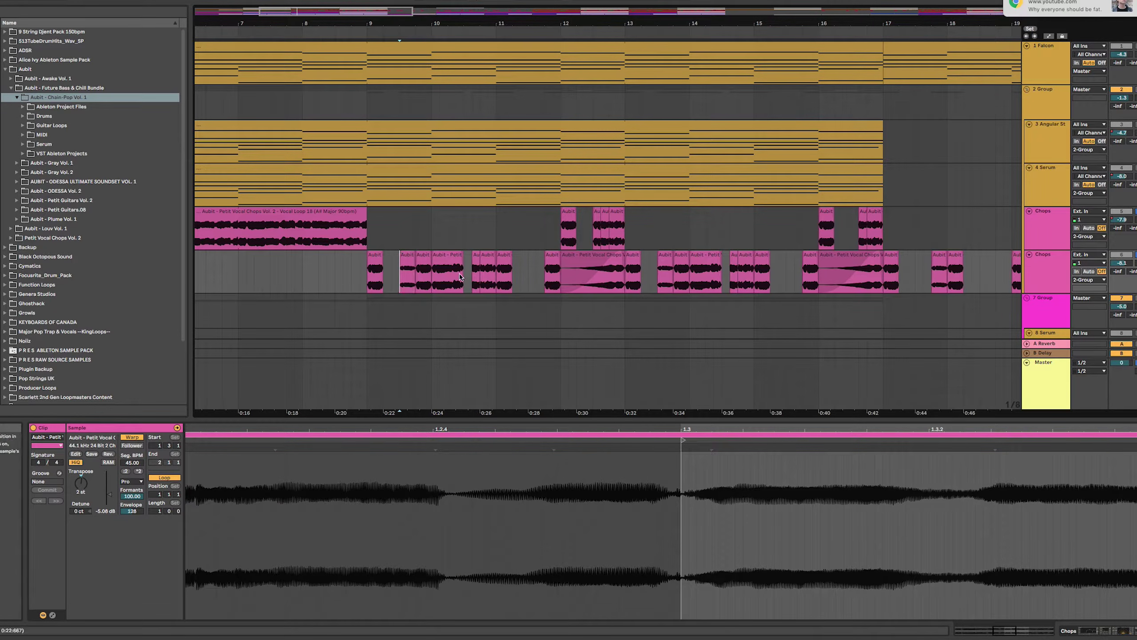
key("space")
key("space")
key("space")
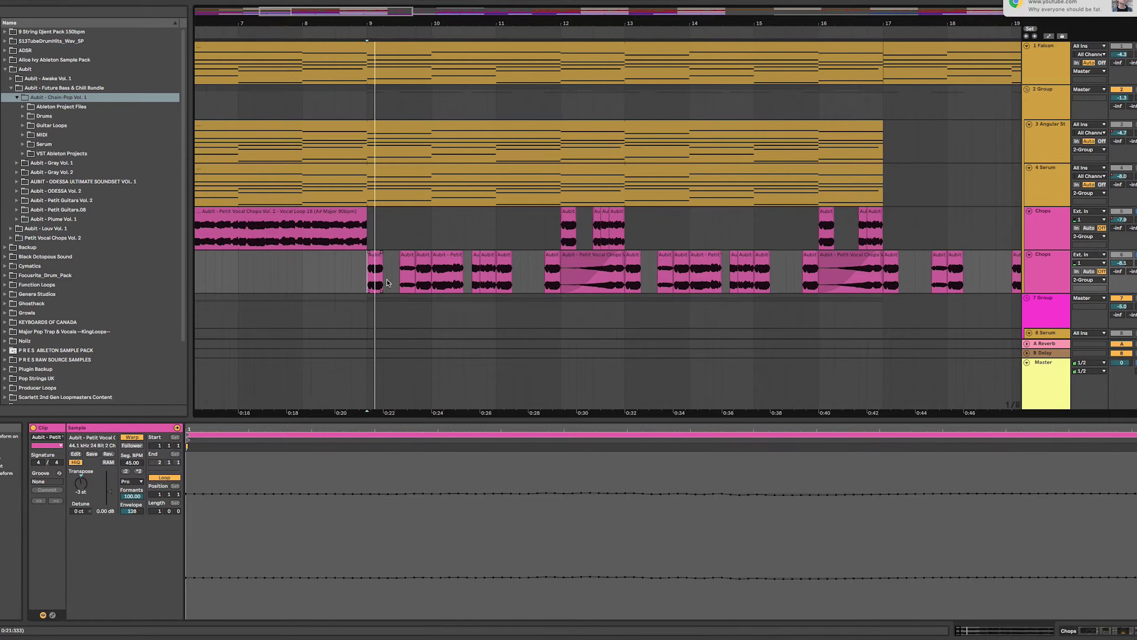
left_click(402, 281)
key("space")
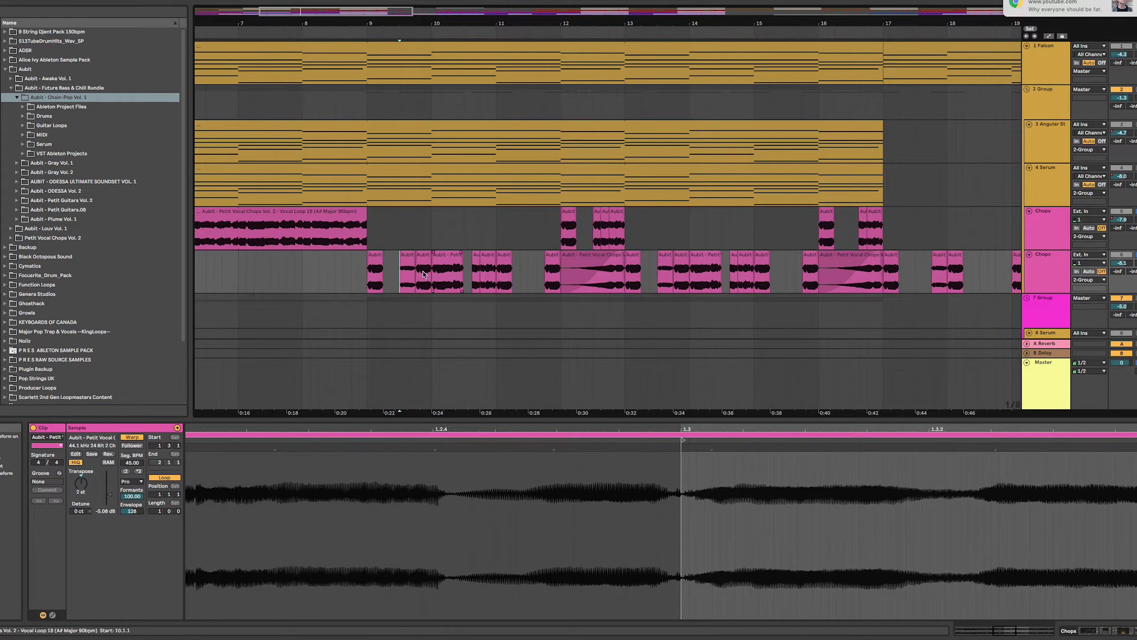
left_click(370, 282)
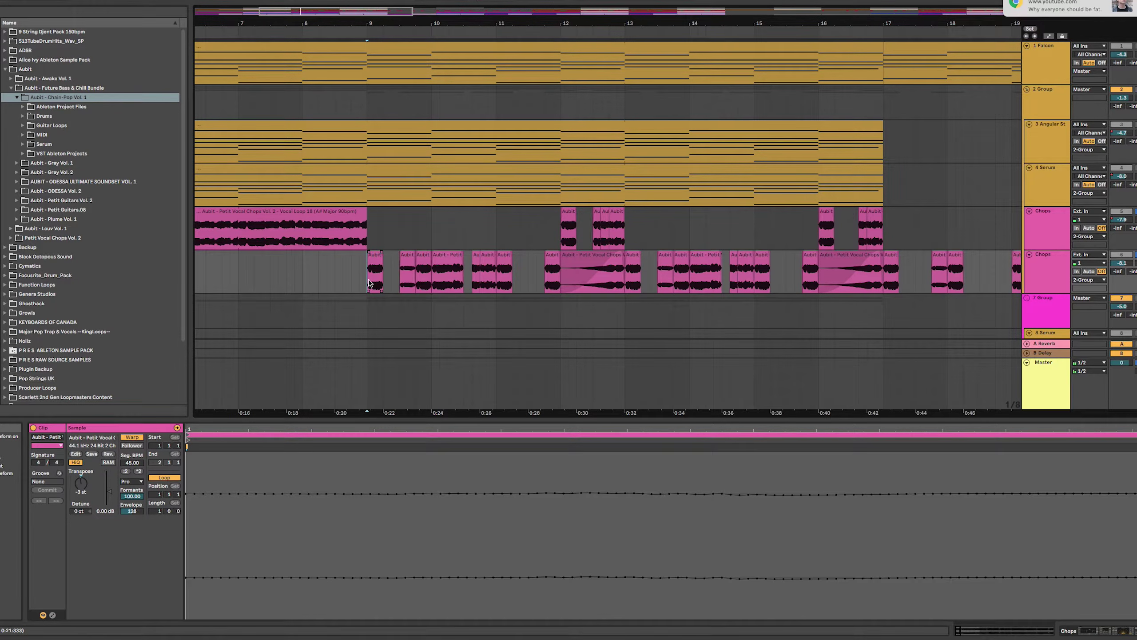
Check the transposition of the chops leading up to bar 10, and play the longer chop starting there.
left_click(408, 270)
left_click(423, 265)
left_click(416, 278)
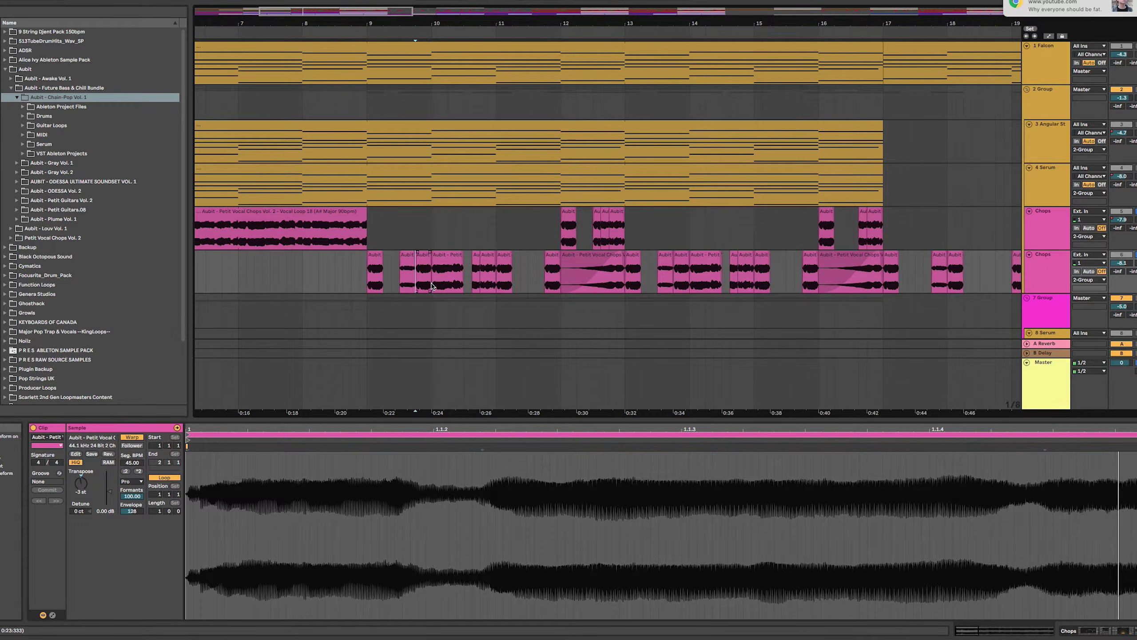
left_click(445, 261)
key("space")
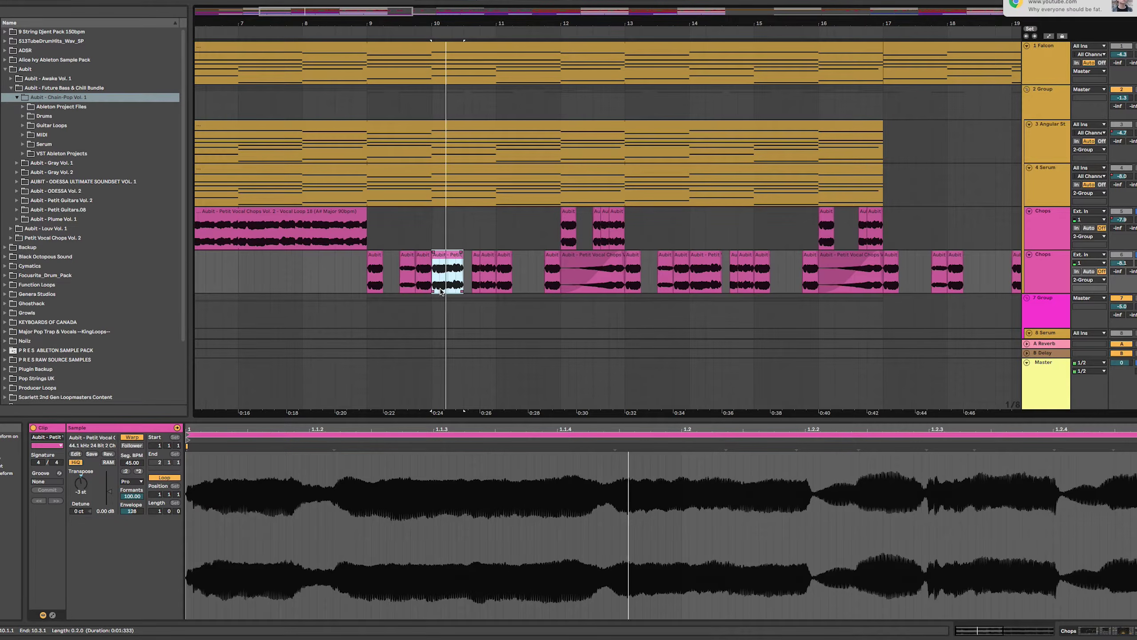
key("space")
Examine the short chops in the second half of bar 10 and audition them from the first and second slice.
left_click(476, 267)
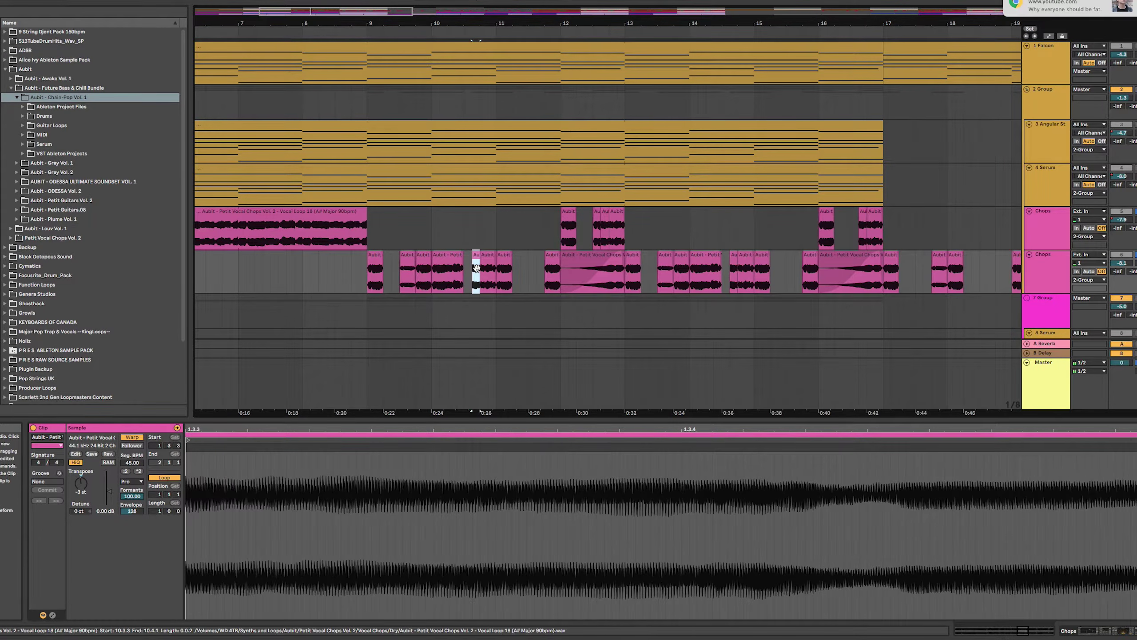
left_click(488, 260)
key("space")
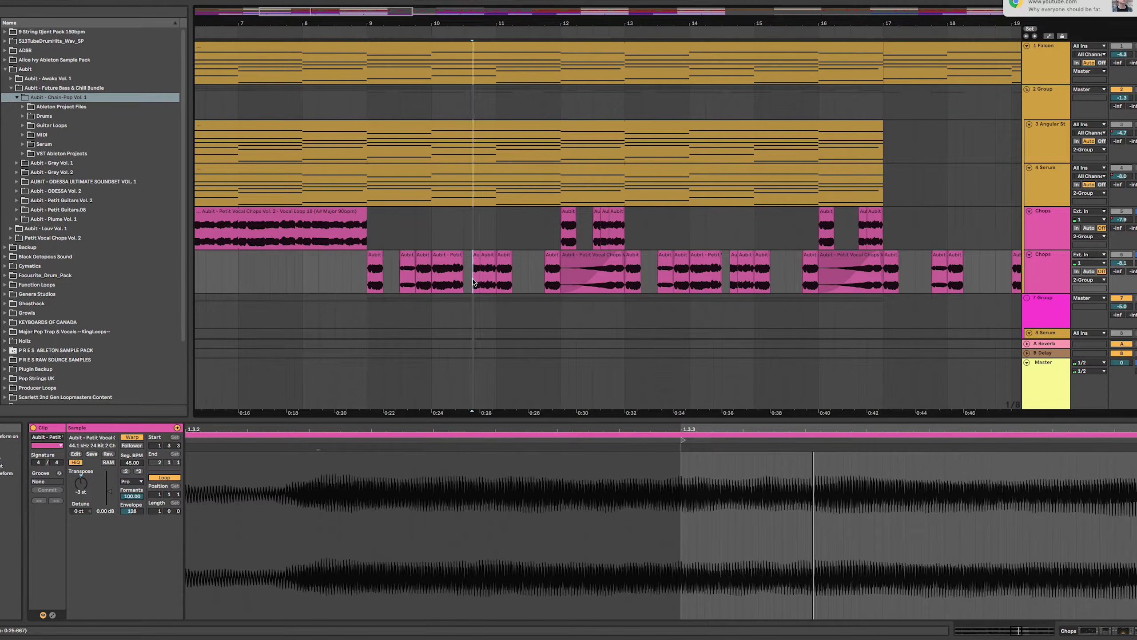
key("space")
left_click(480, 287)
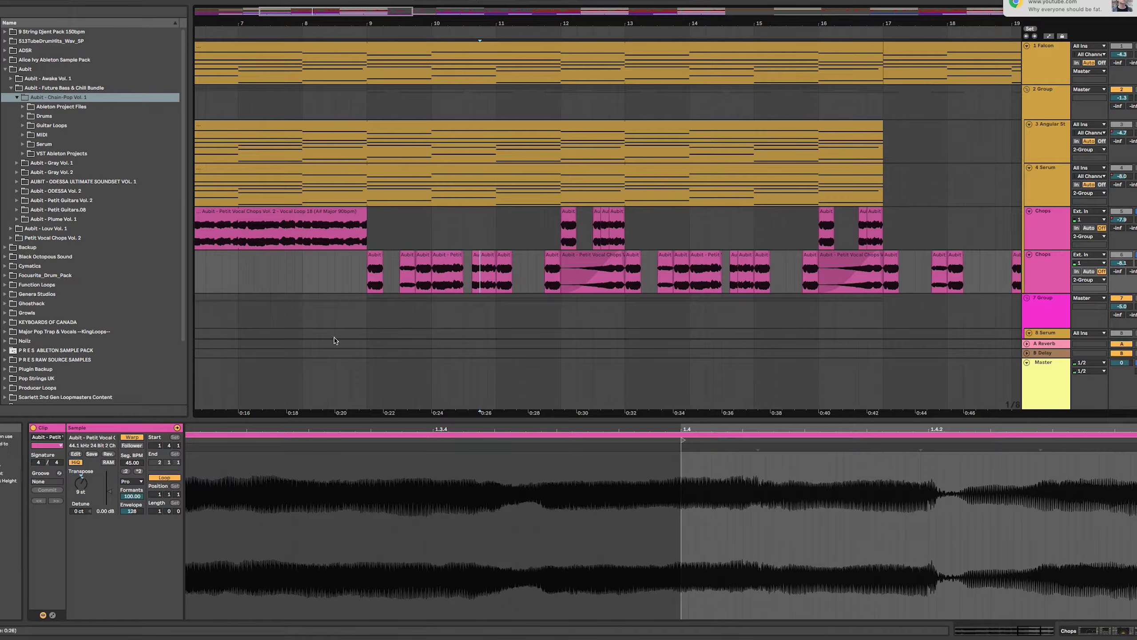
key("space")
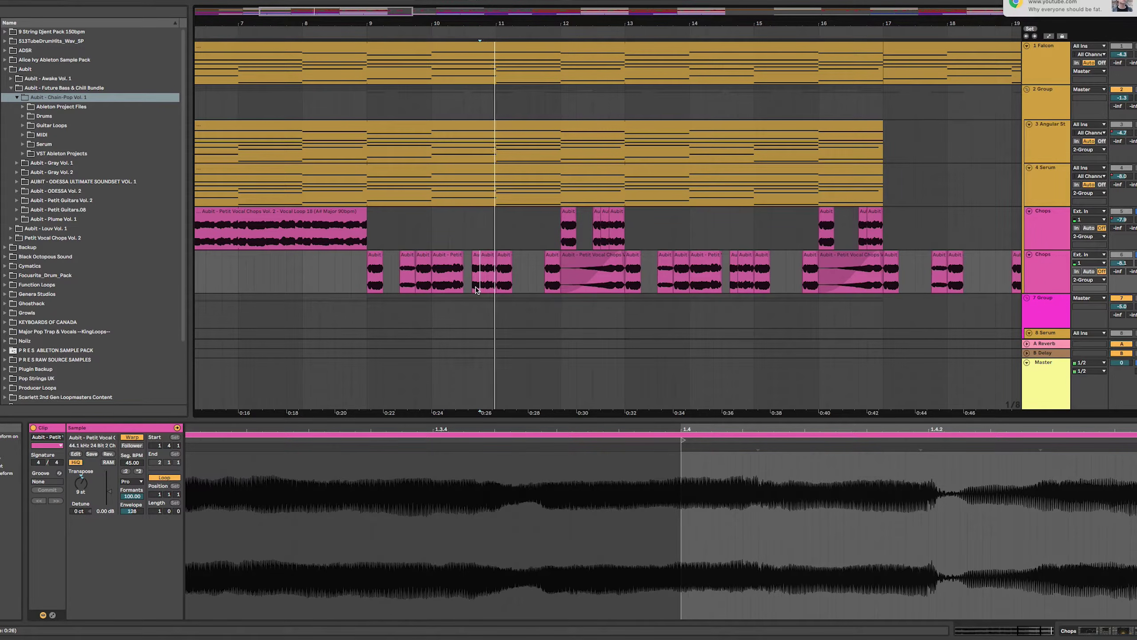
key("space")
Check the upper Chops clip at bar 12, and play the chops from the lower track's slice just before it.
scroll(492, 266, "right", 3)
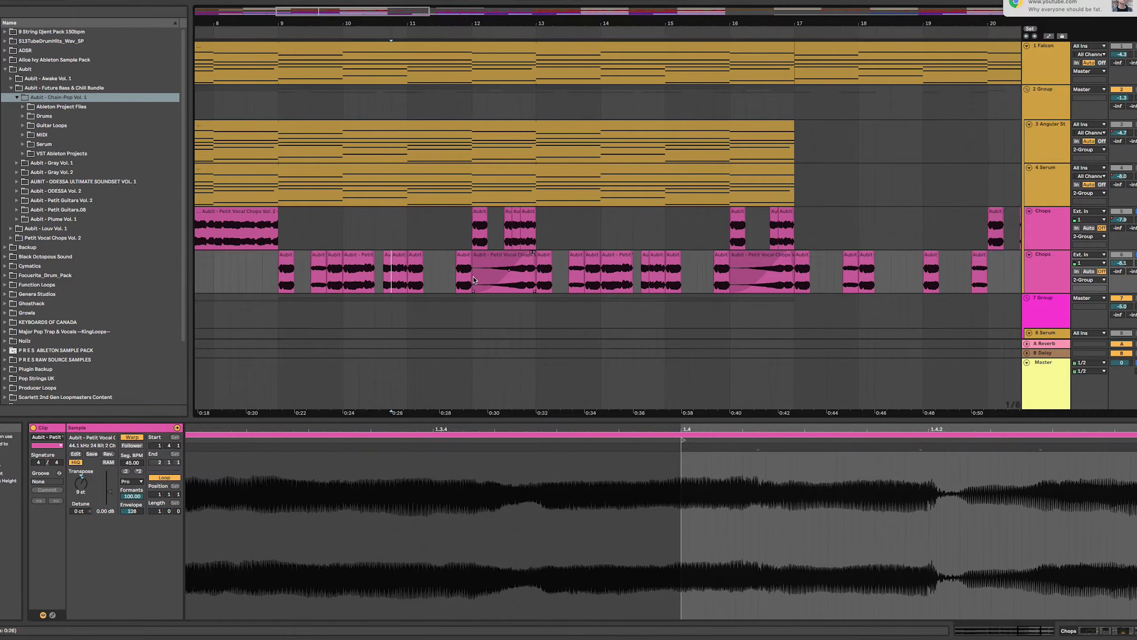
left_click(463, 264)
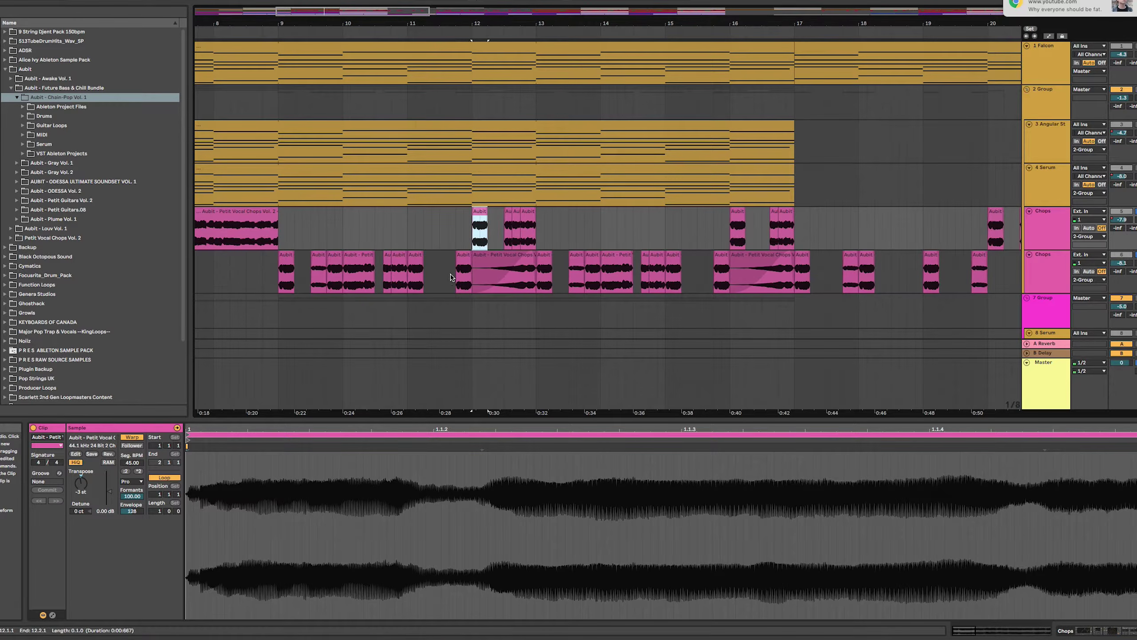
left_click(455, 281)
key("space")
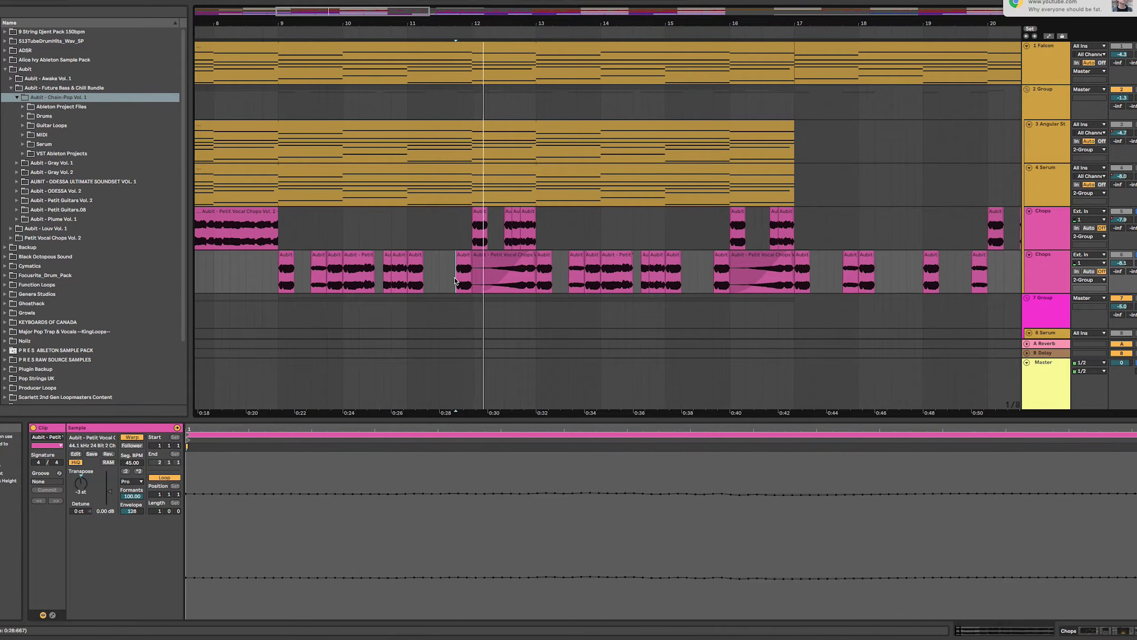
key("space")
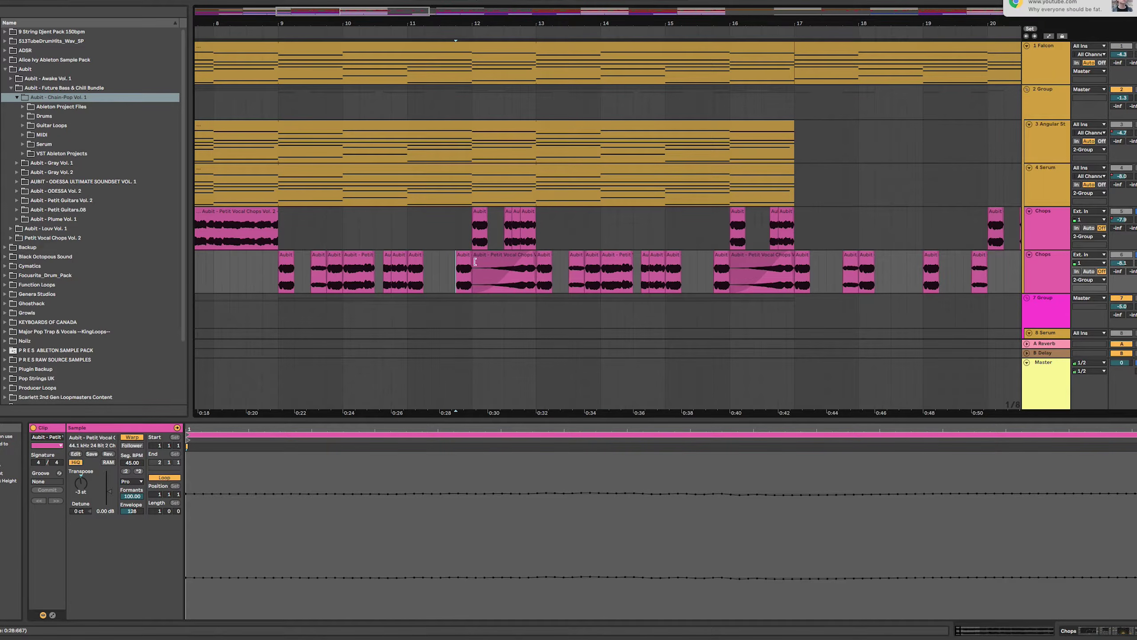
Inspect the sample settings of the faded-in chop at bar 12 on the lower Chops track, and play from its start.
left_click(523, 253)
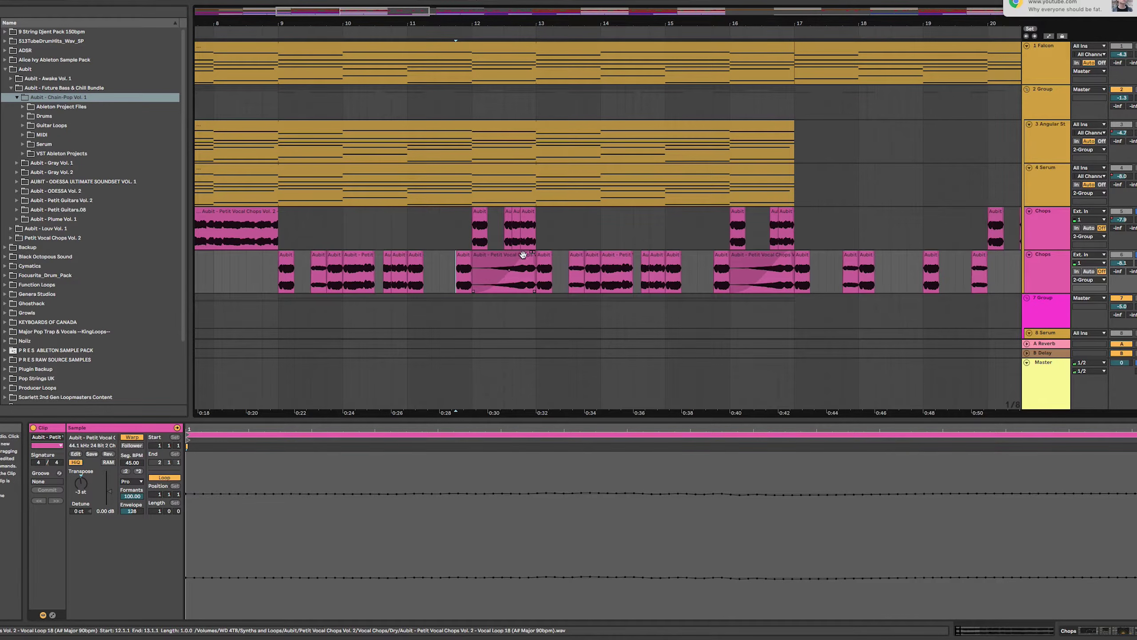
left_click(509, 260)
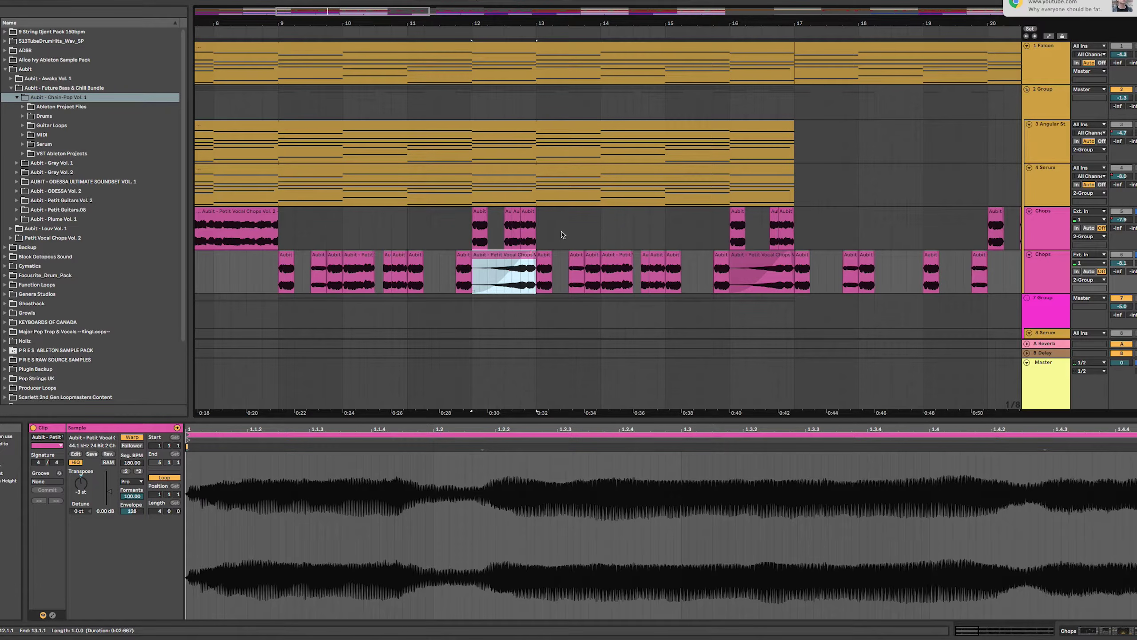
left_click(474, 283)
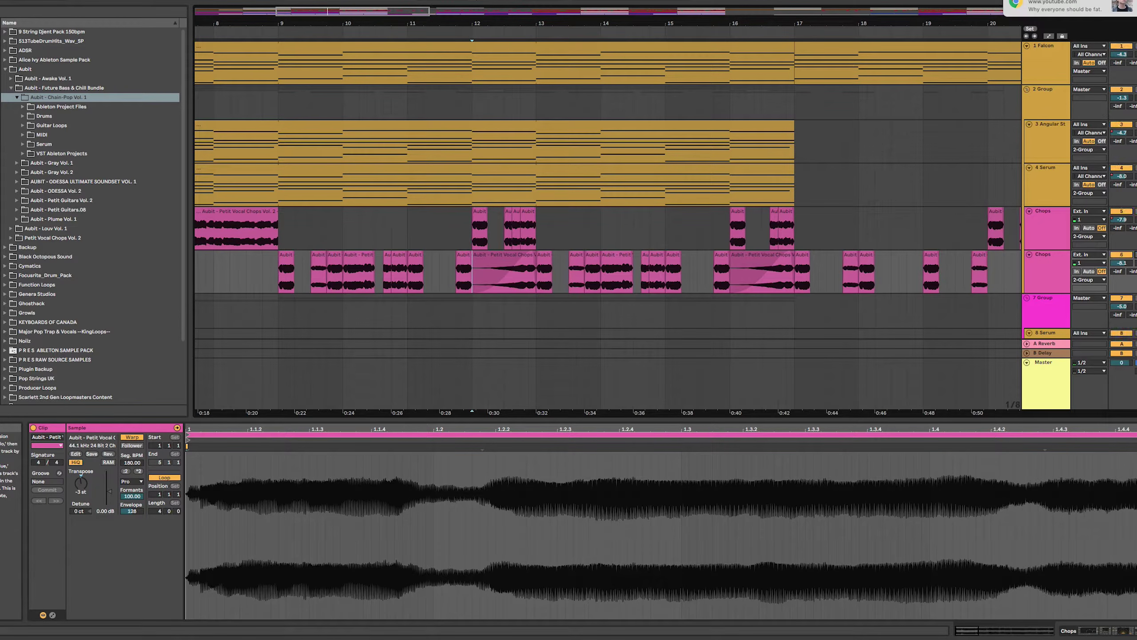
key("space")
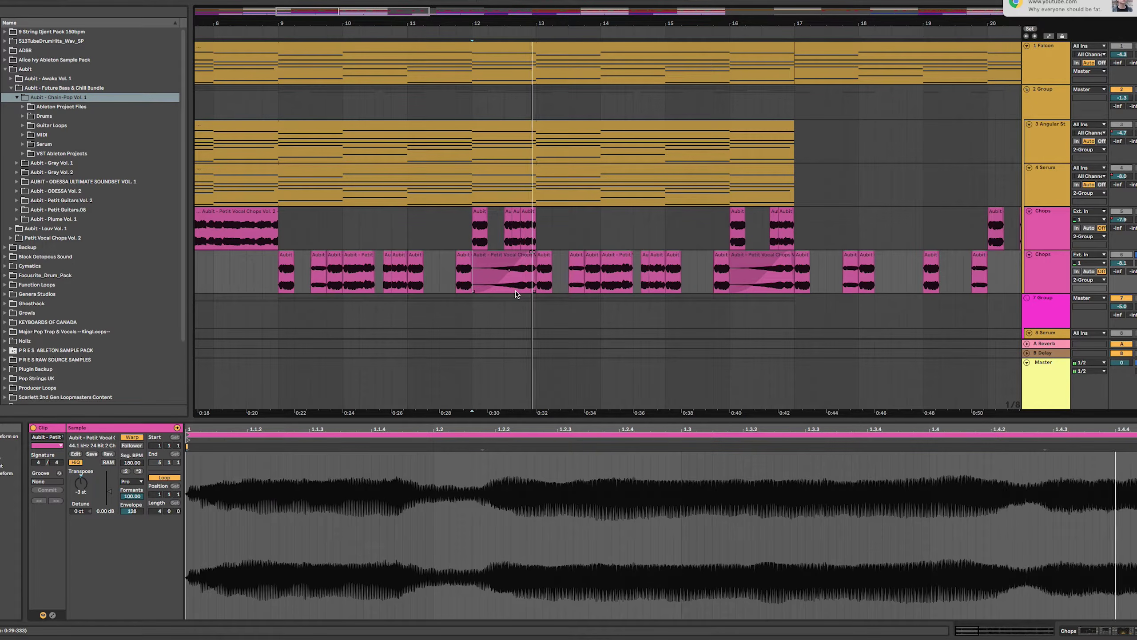
Play the upper Chops track's slices from bar 12, and the lower track's short chops from the second half of bar 10.
key("space")
left_click(988, 221)
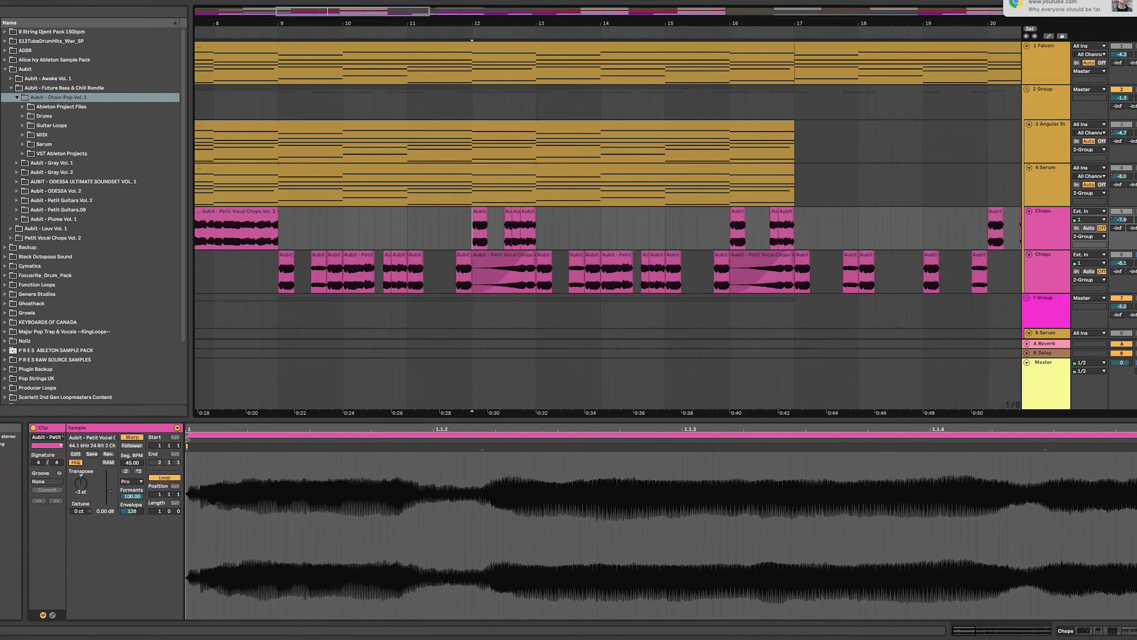
key("space")
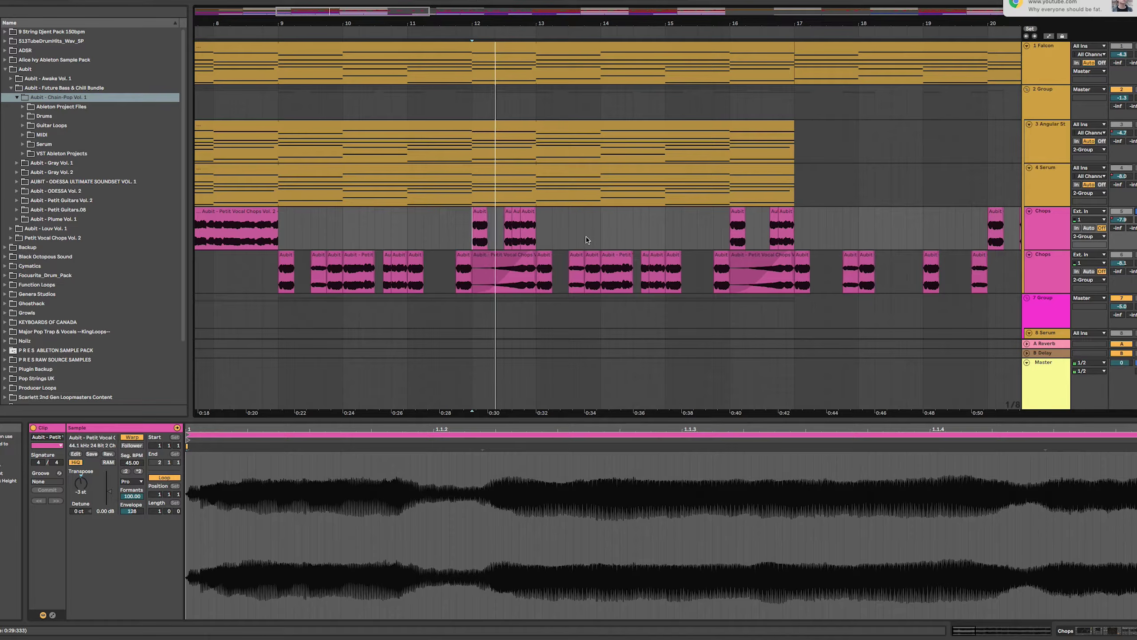
key("space")
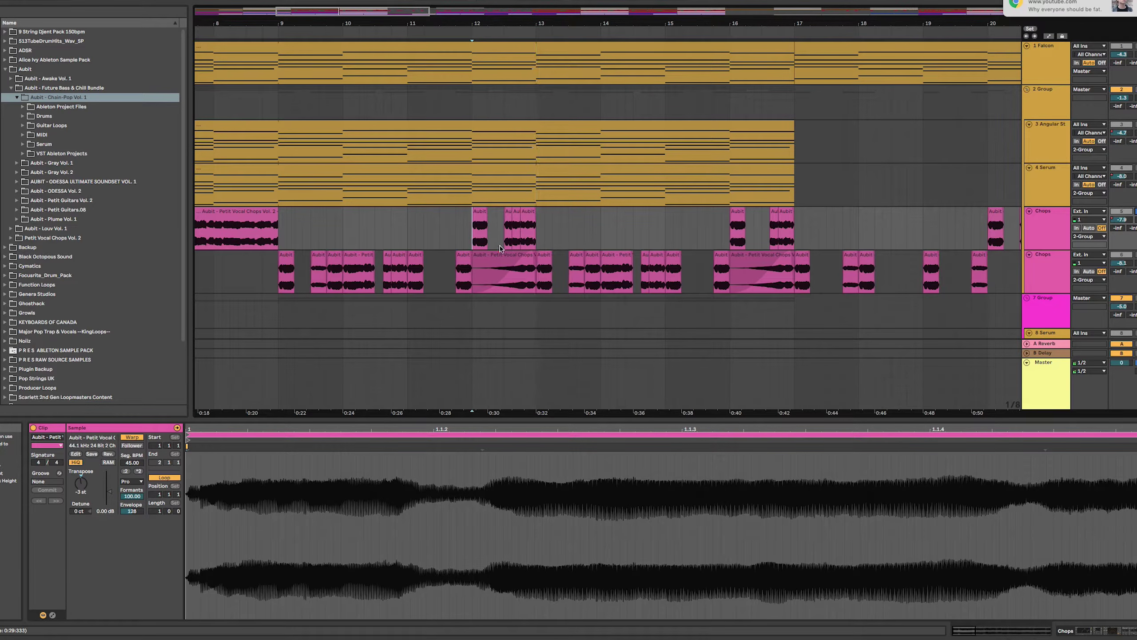
left_click(383, 283)
key("space")
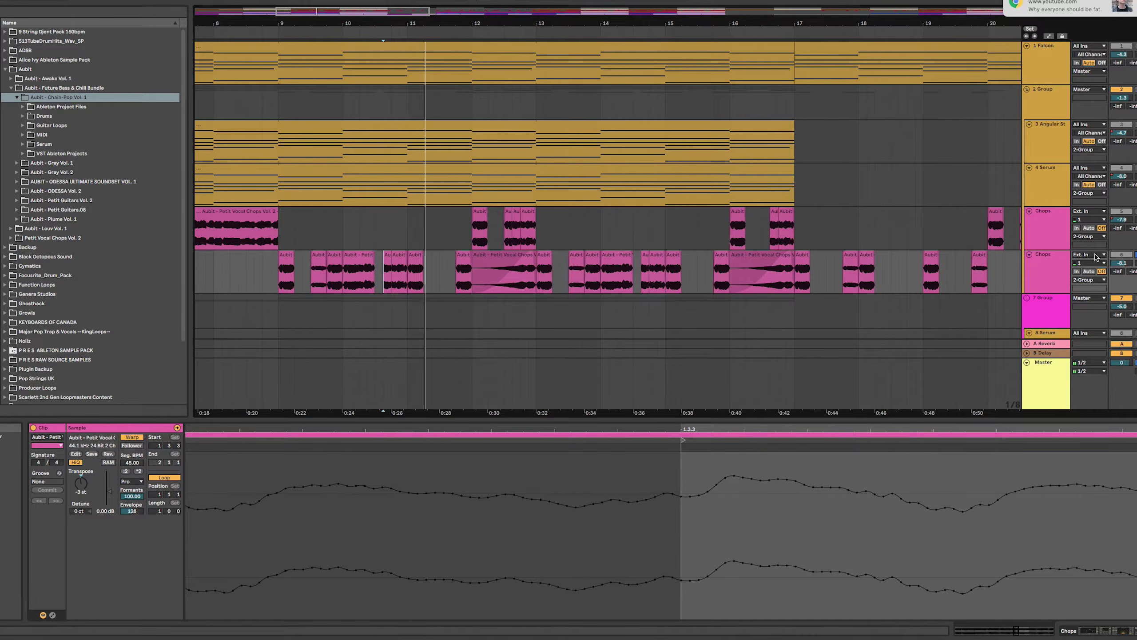
Open the effect chains of the lower and upper Chops tracks, and look over the chop layout on both tracks.
left_click(1037, 266)
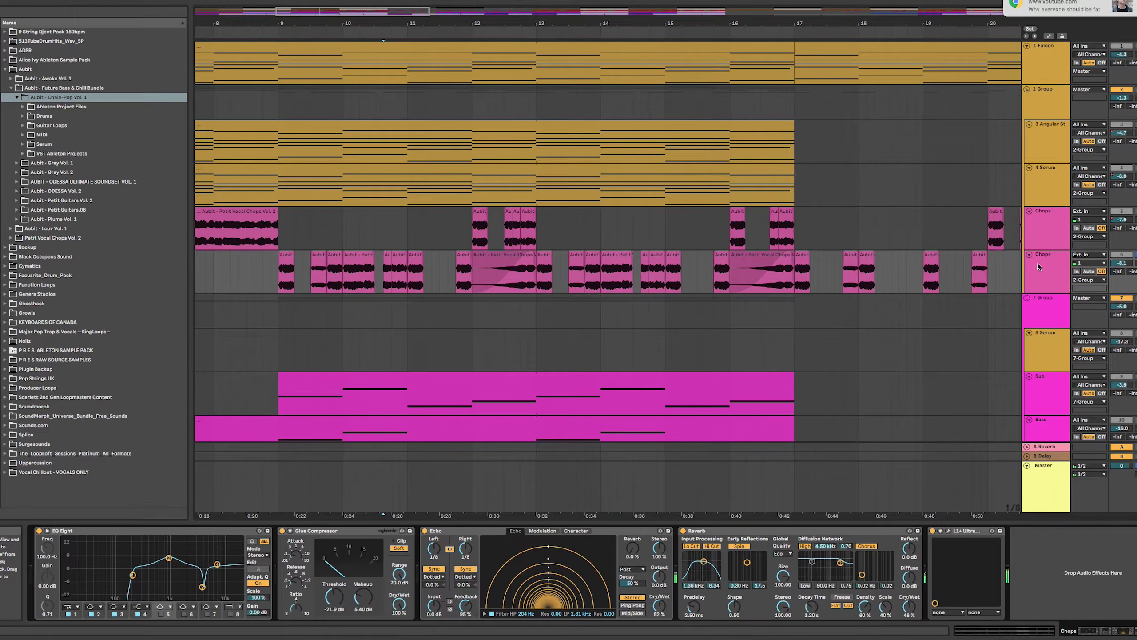
left_click(1049, 238)
scroll(306, 229, "left", 10)
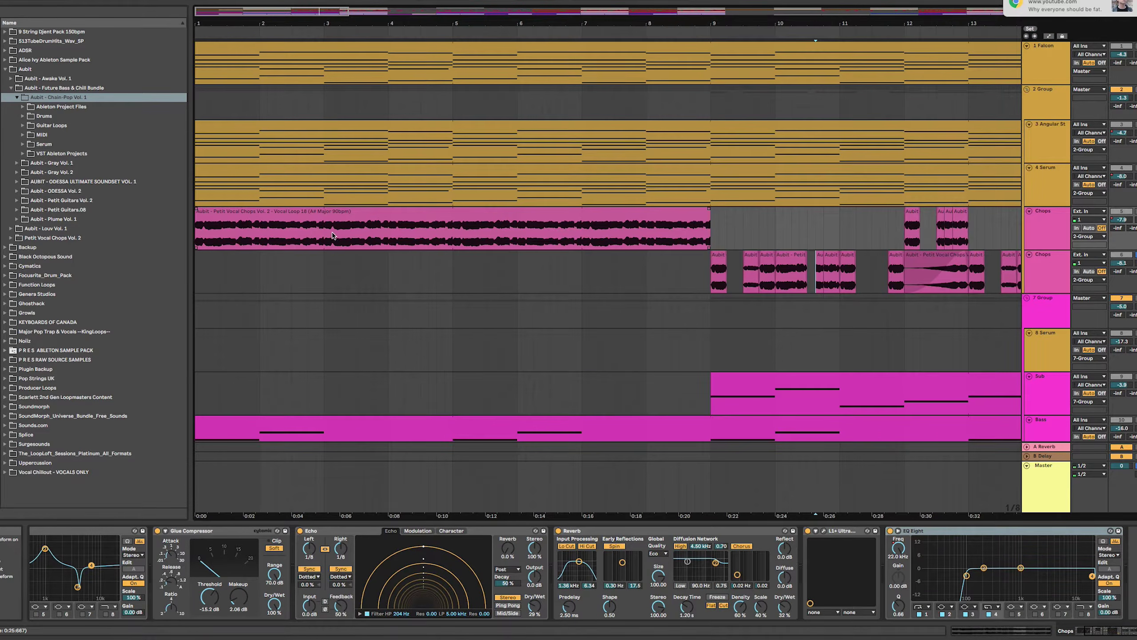
scroll(333, 231, "right", 20)
scroll(334, 231, "left", 15)
scroll(333, 234, "left", 7)
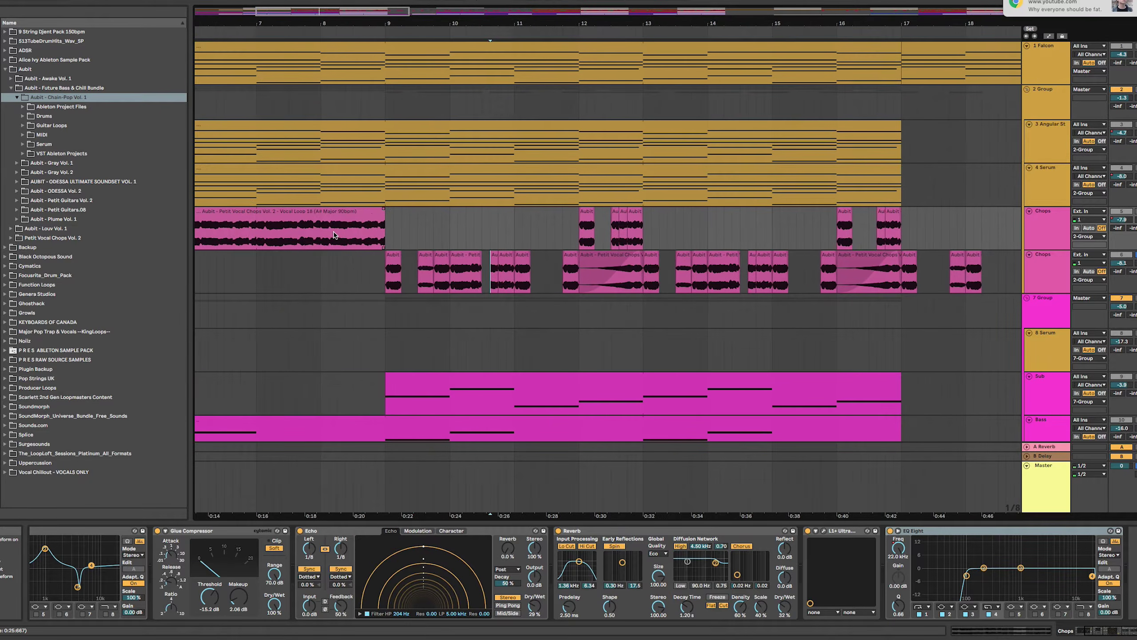
Examine the upper Chops track's effect chain from its first EQ Eight through to the extra EQ Eight at the end.
left_click(1039, 231)
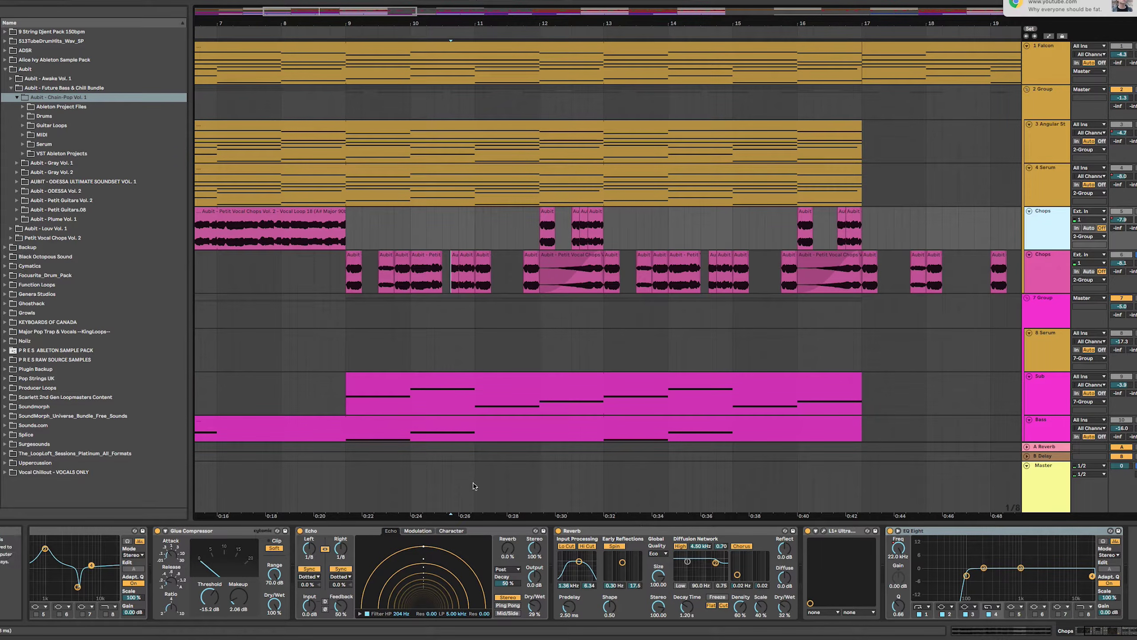
left_click(118, 536)
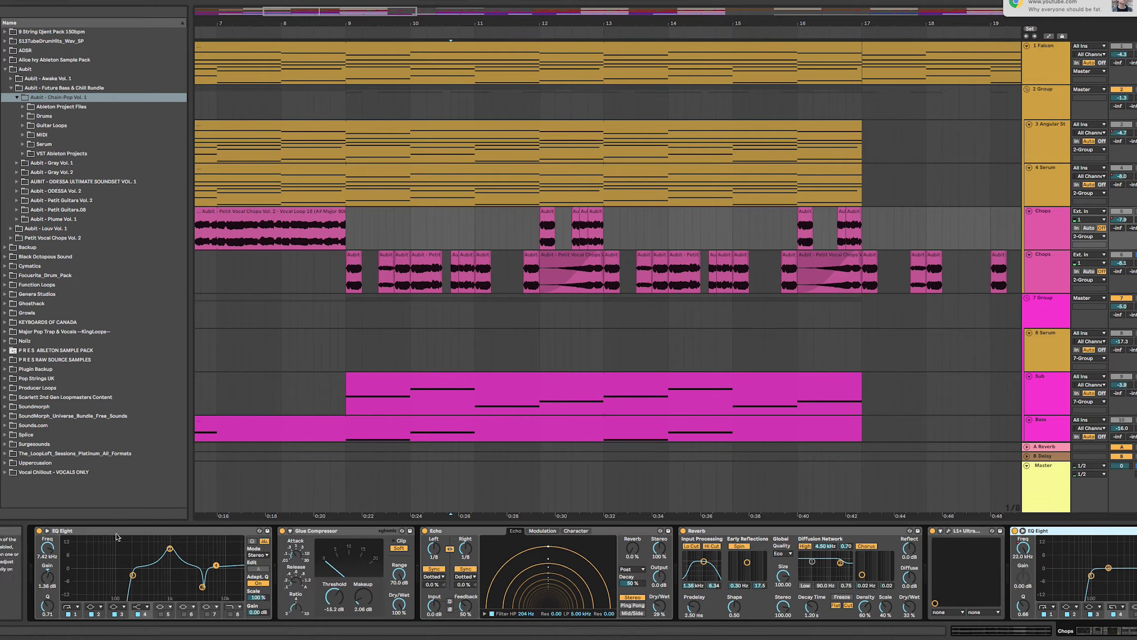
scroll(505, 541, "right", 3)
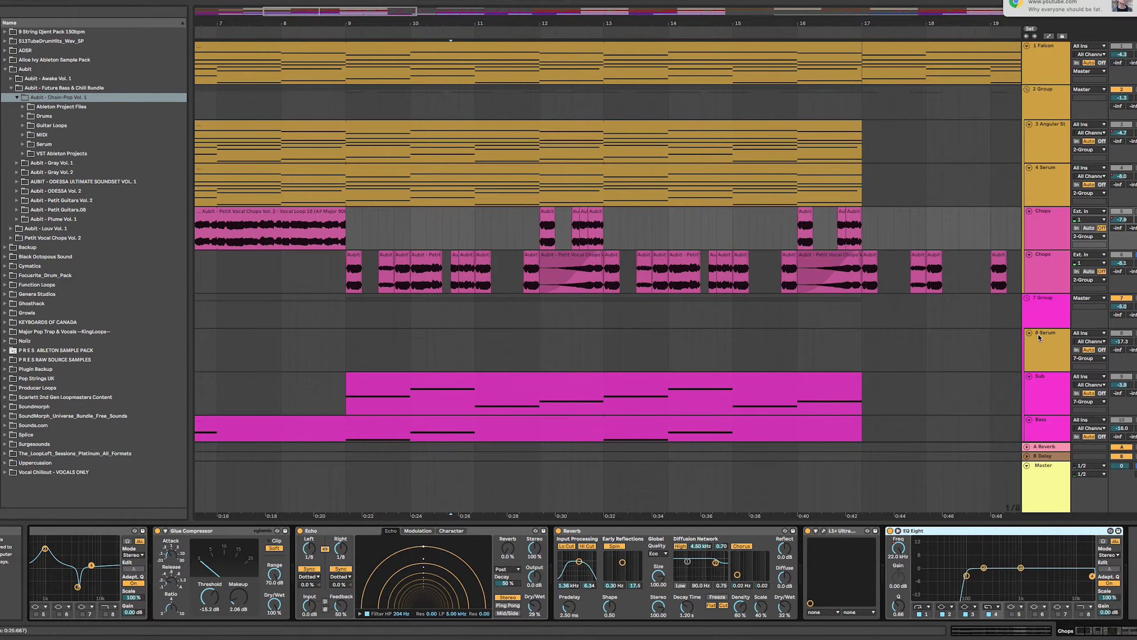
Compare the lower Chops track's effects with the upper track's by switching between the two chains.
left_click(1043, 267)
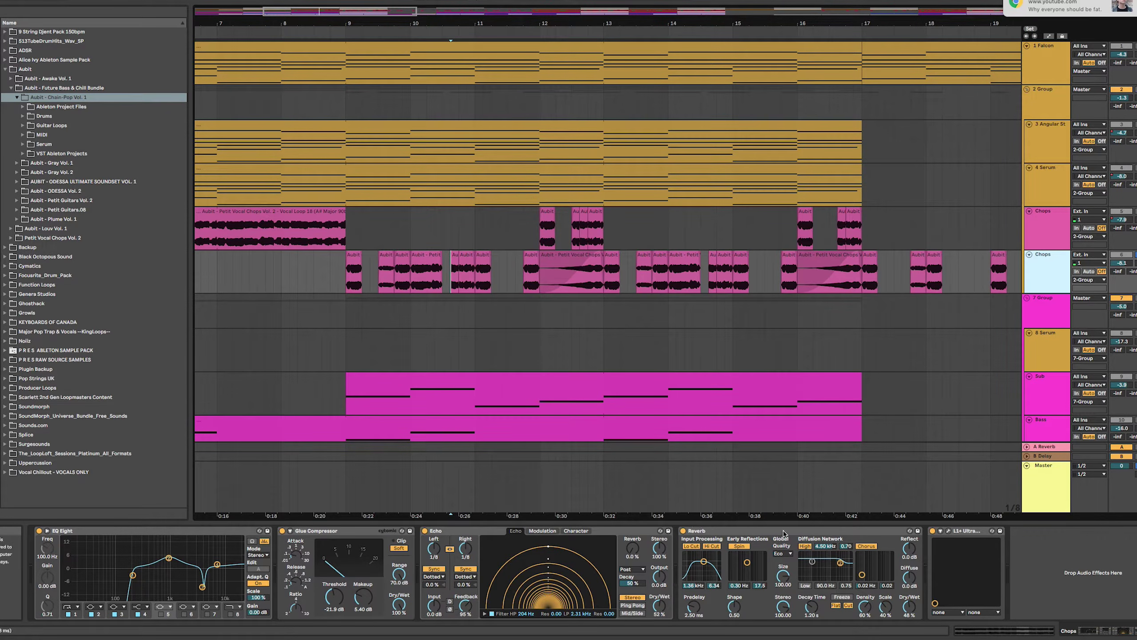
left_click(1064, 240)
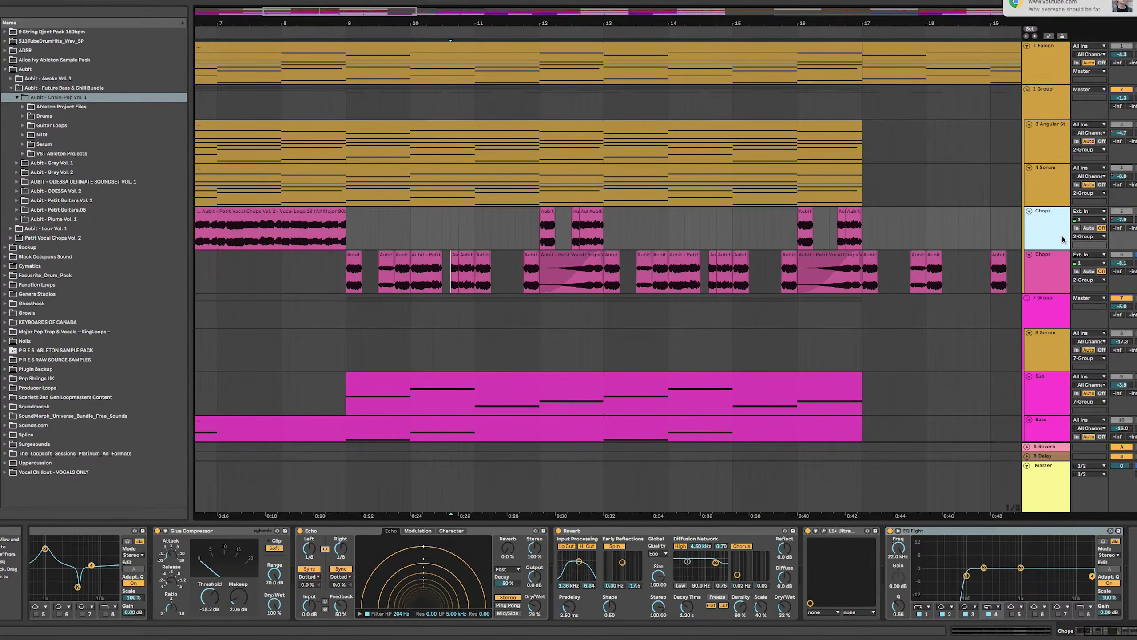
left_click(1050, 276)
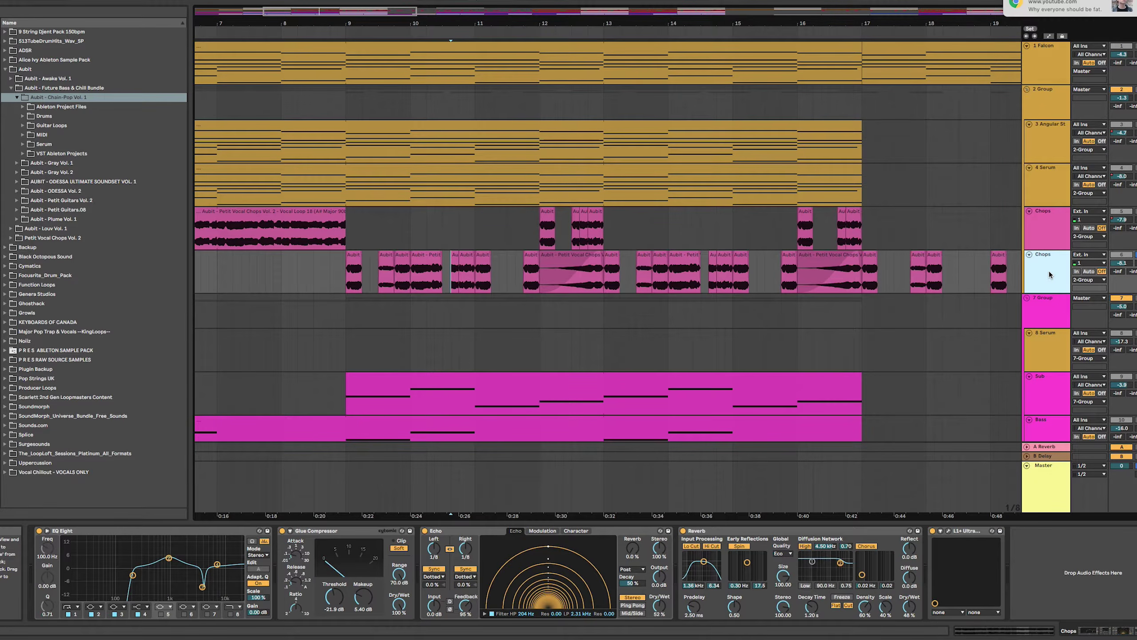
left_click(1046, 244)
left_click(1045, 271)
left_click(1057, 230)
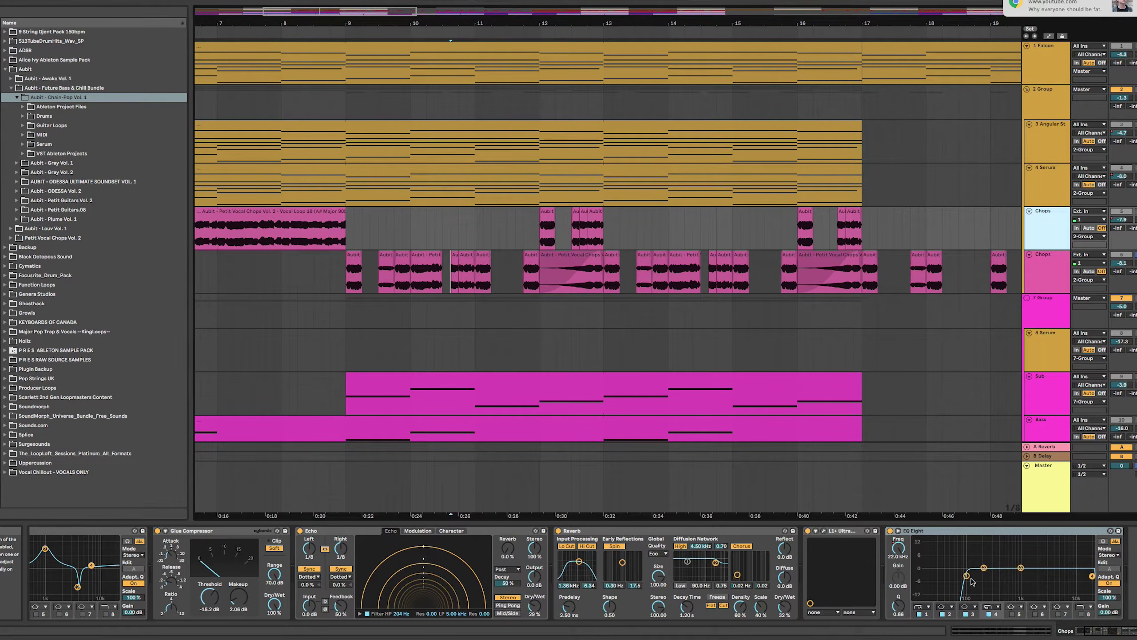
Set the playback start at bar 9 on the lower Chops track, and open the effect chain of 2 Group.
scroll(513, 269, "left", 10)
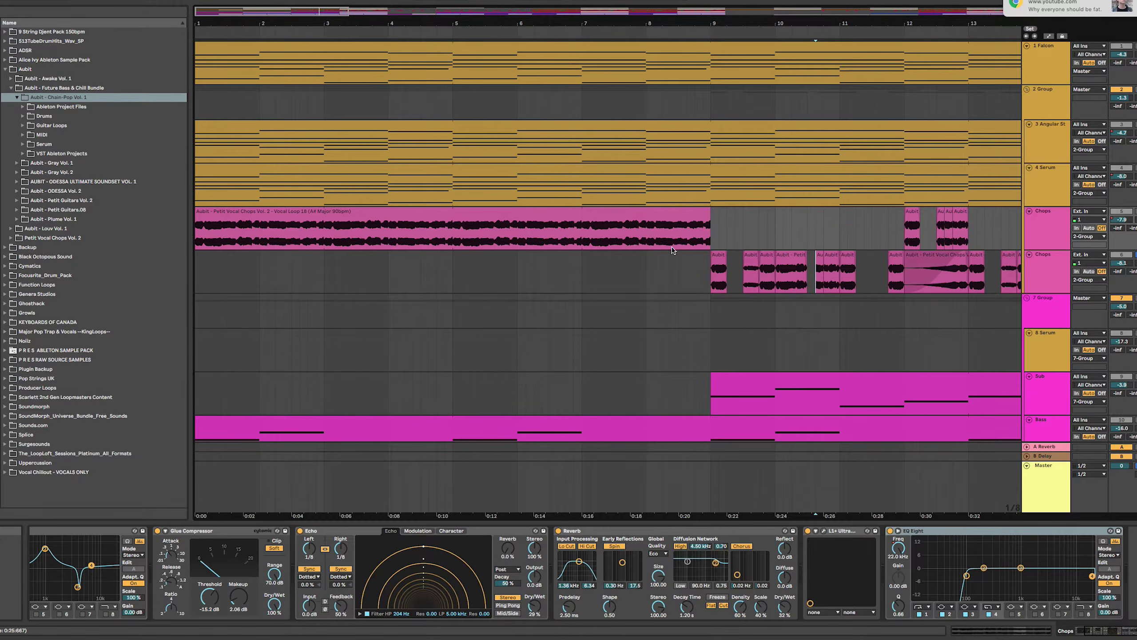
scroll(631, 246, "right", 10)
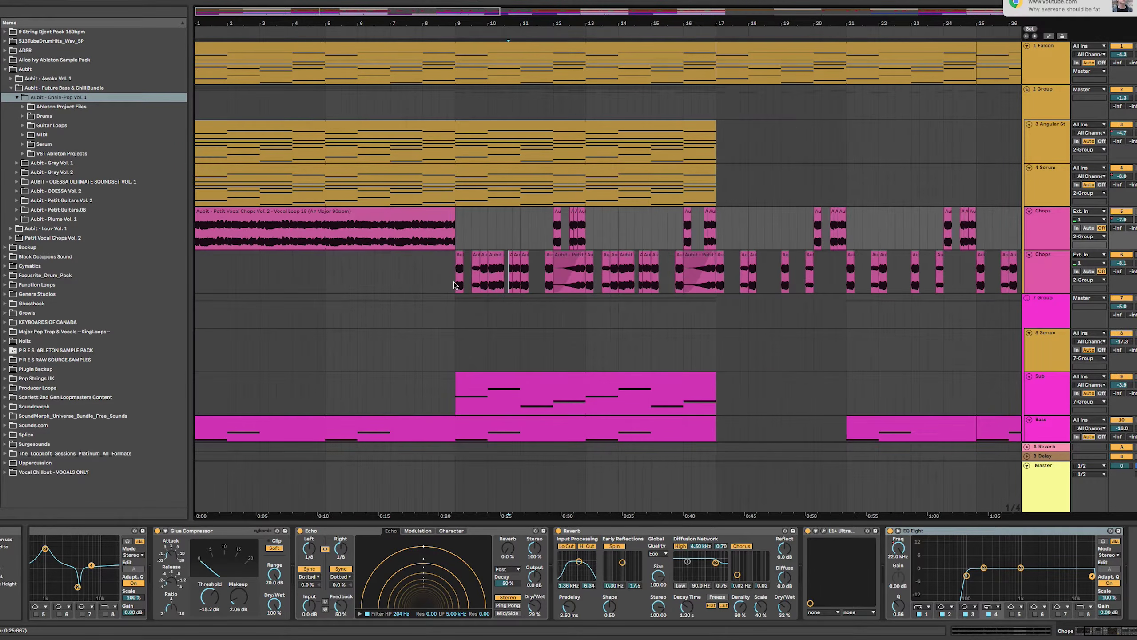
left_click(455, 286)
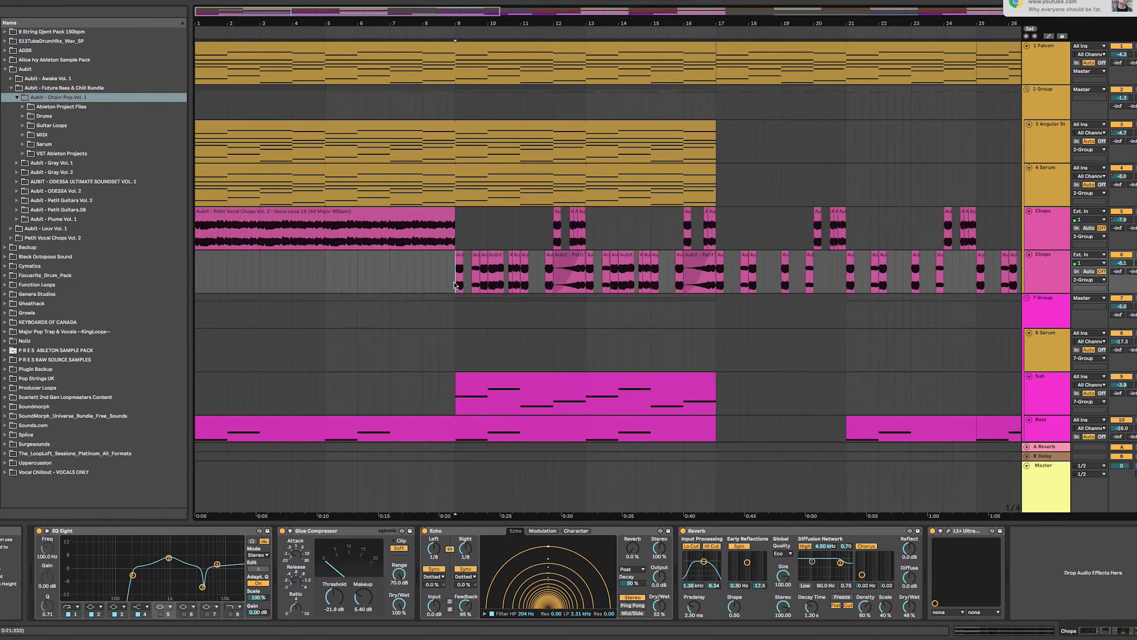
left_click(1060, 104)
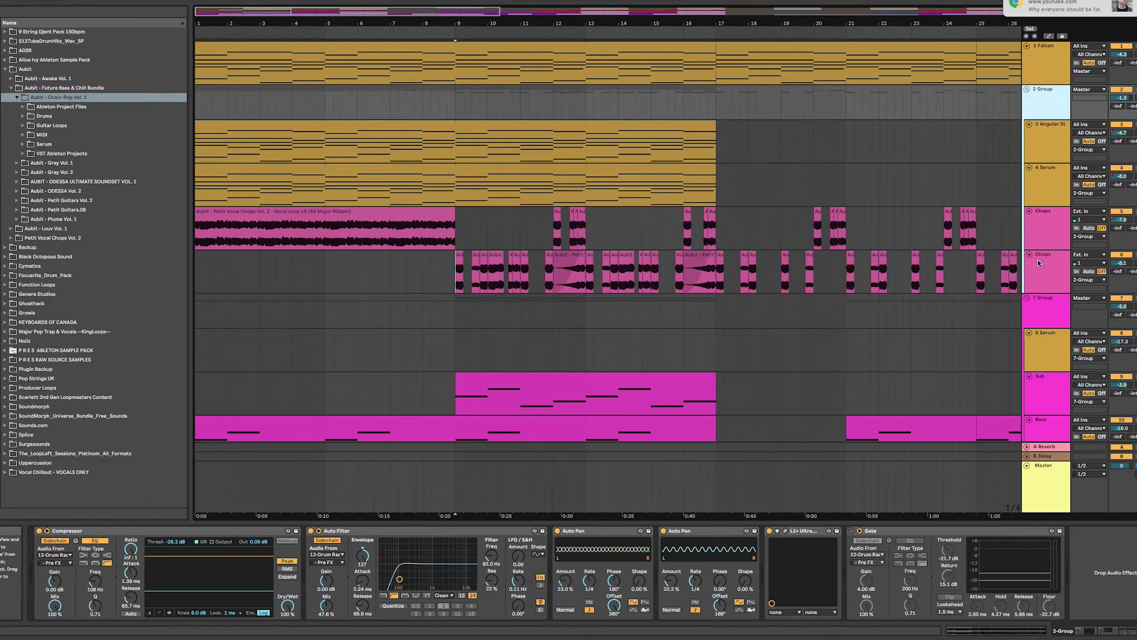
Check the effect chains of the Angular String Evolutions and Serum tracks inside 2 Group.
left_click(1046, 147)
left_click(1047, 168, "shift")
left_click(1050, 143)
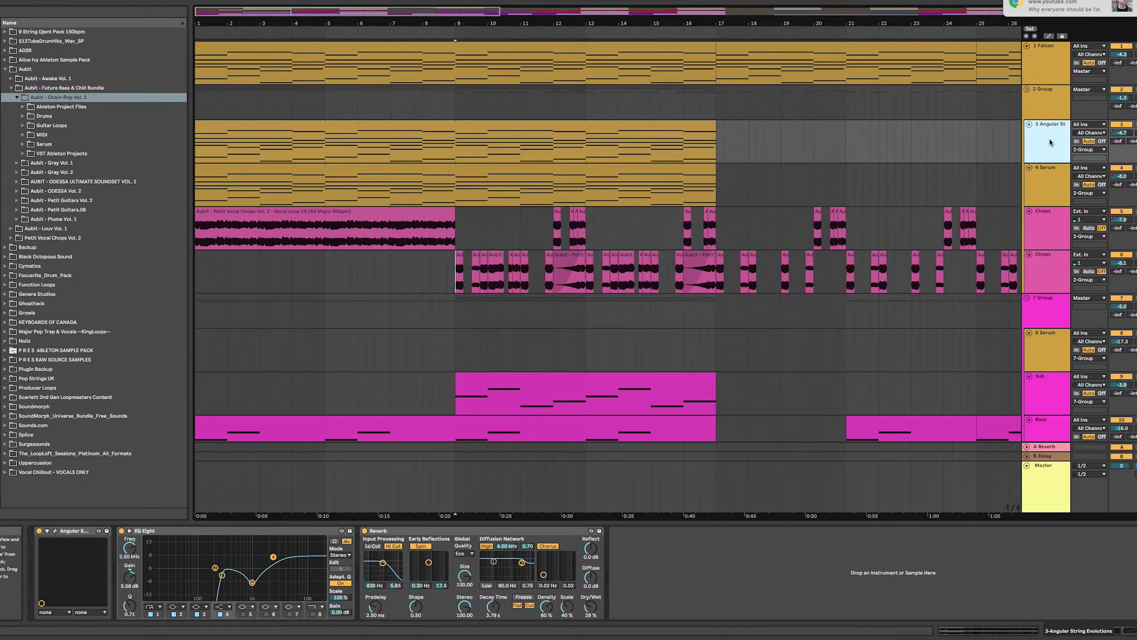
left_click(1048, 176)
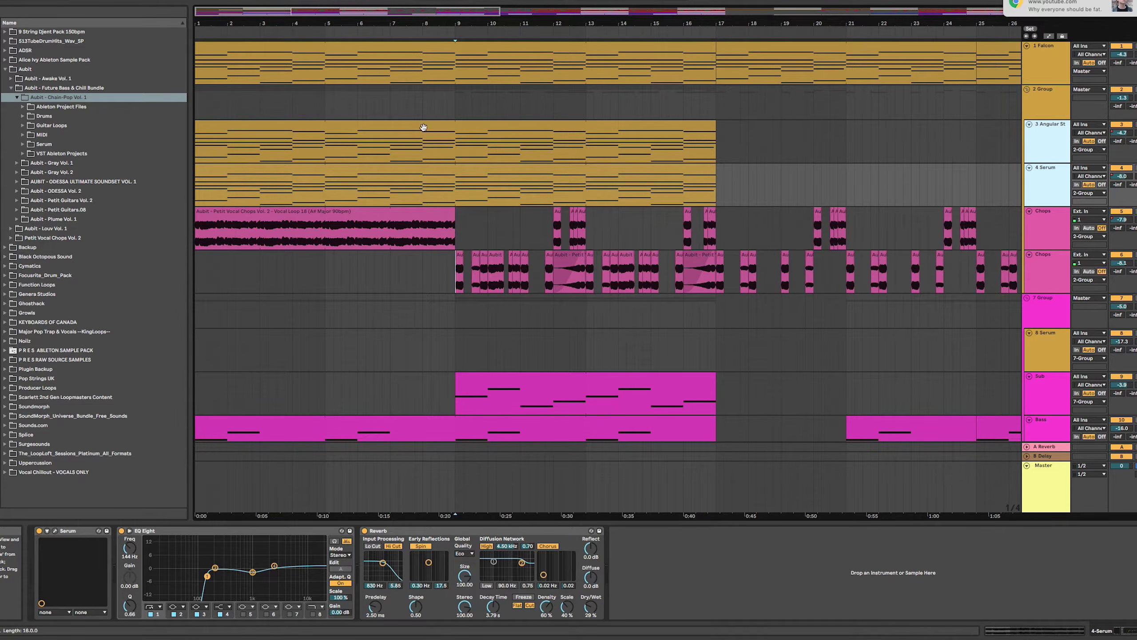
Select the Angular String Evolutions and Serum tracks together, and set the playback start at bar 9 on the strings track.
left_click(423, 127)
left_click(1061, 145)
left_click(1057, 183, "shift")
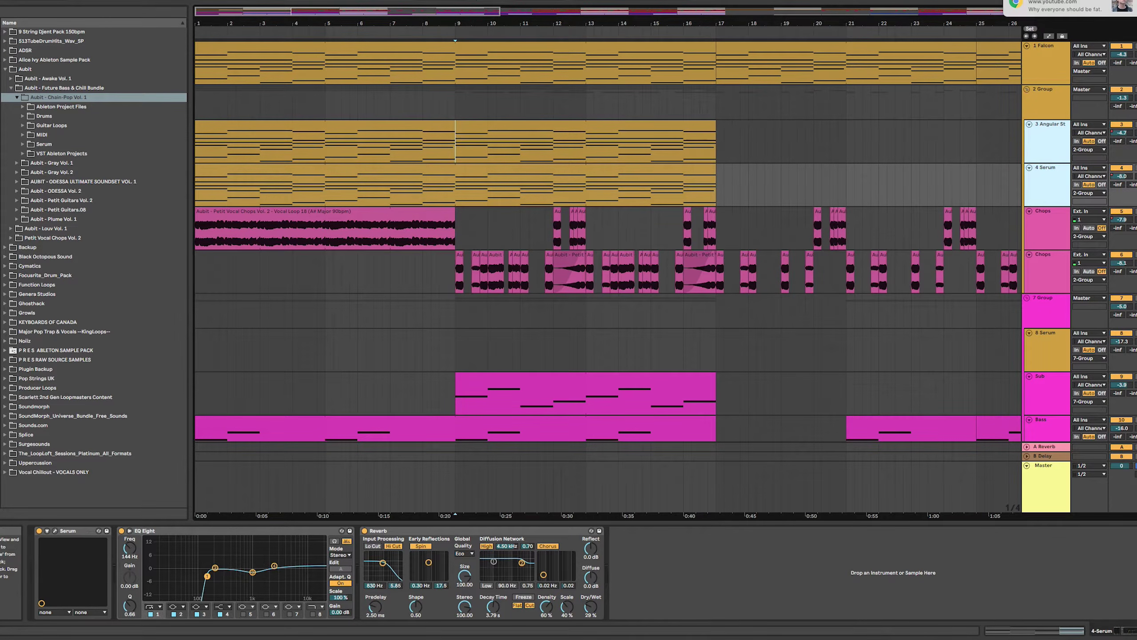
left_click(432, 120)
left_click(459, 153)
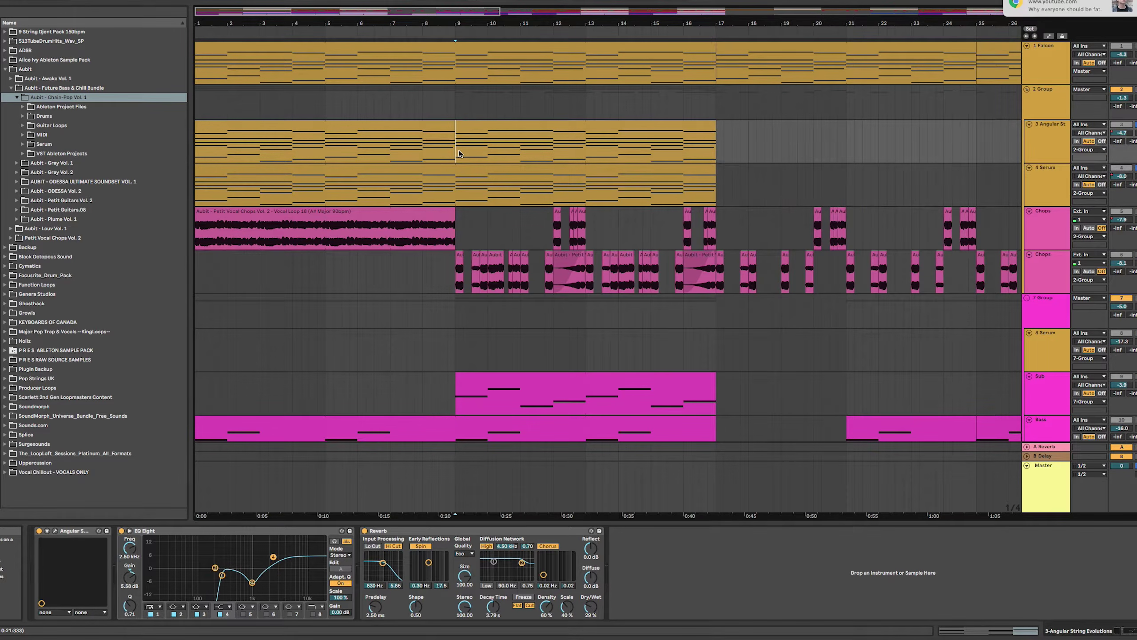
Play from bar 9 while examining the sidechained Compressor on 2 Group.
left_click(1072, 114)
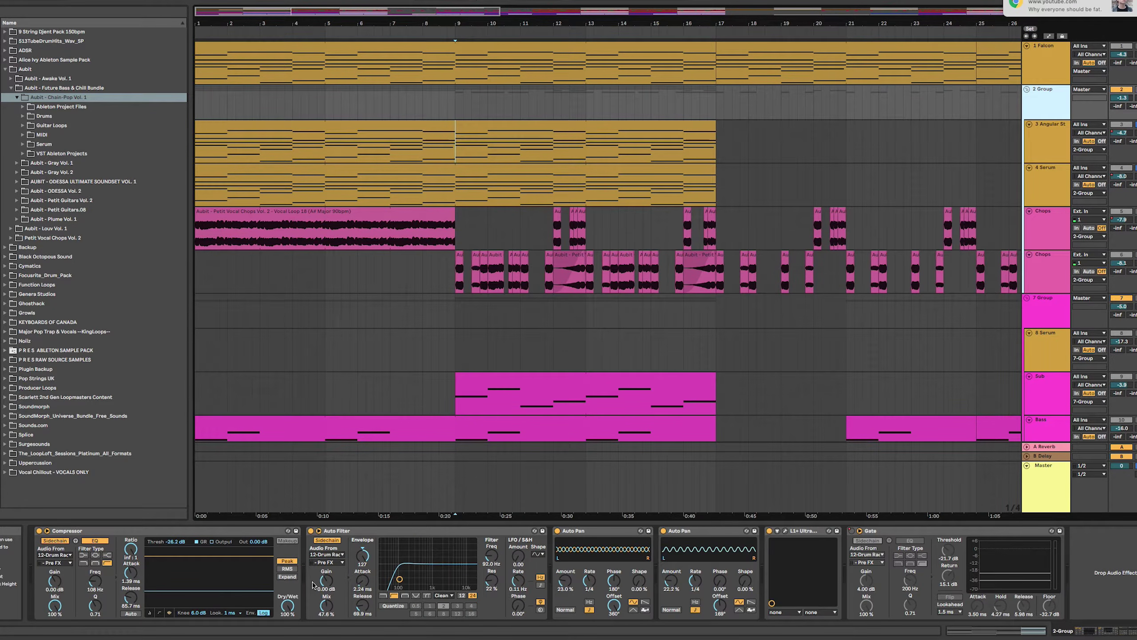
key("space")
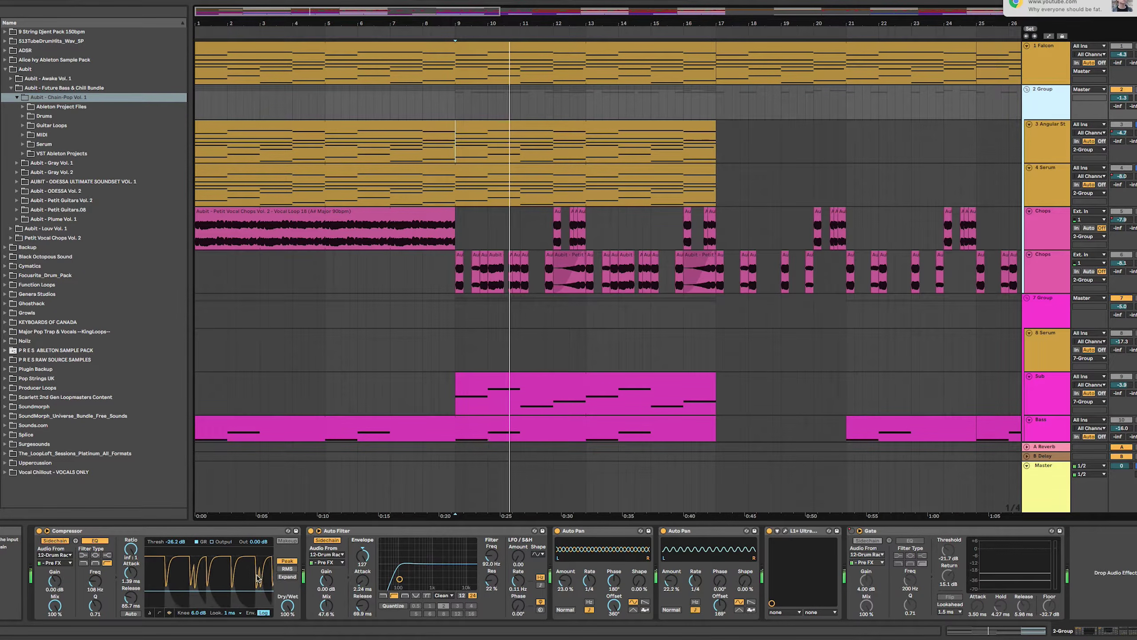
key("space")
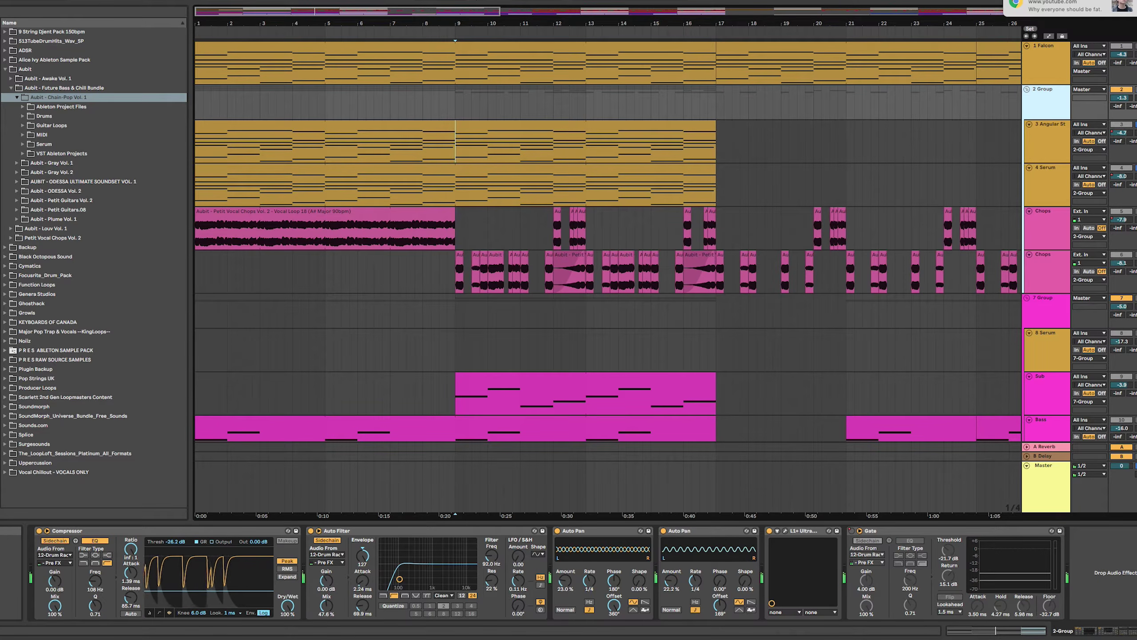
Solo 2 Group and set the playback start at bar 9 on the lower Chops track.
left_click(1136, 90)
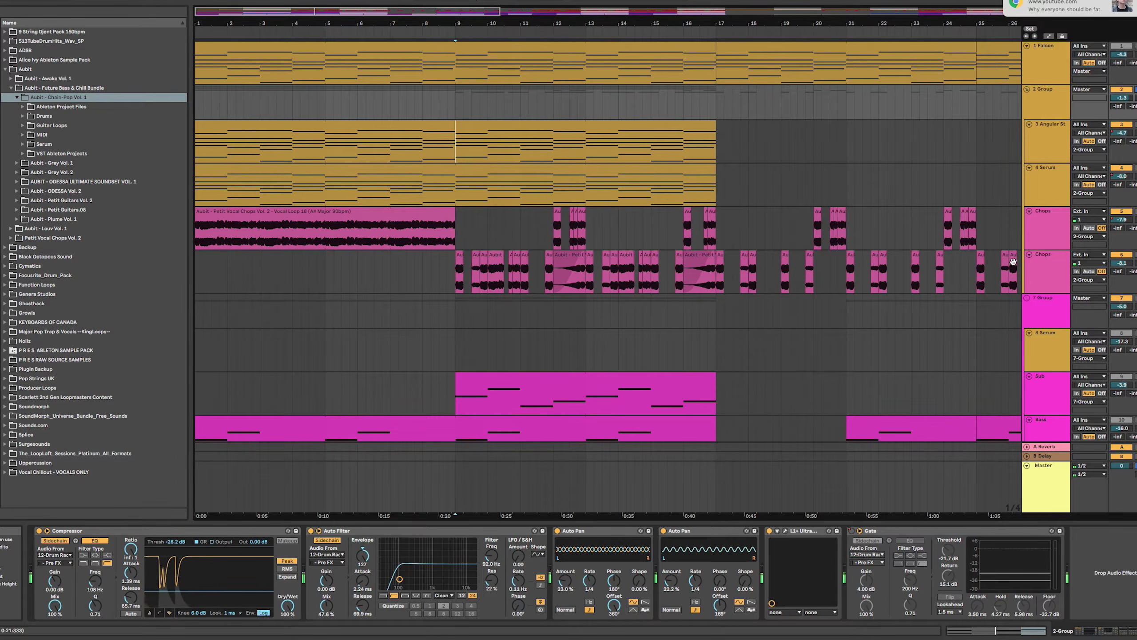
left_click(458, 269)
left_click(456, 269)
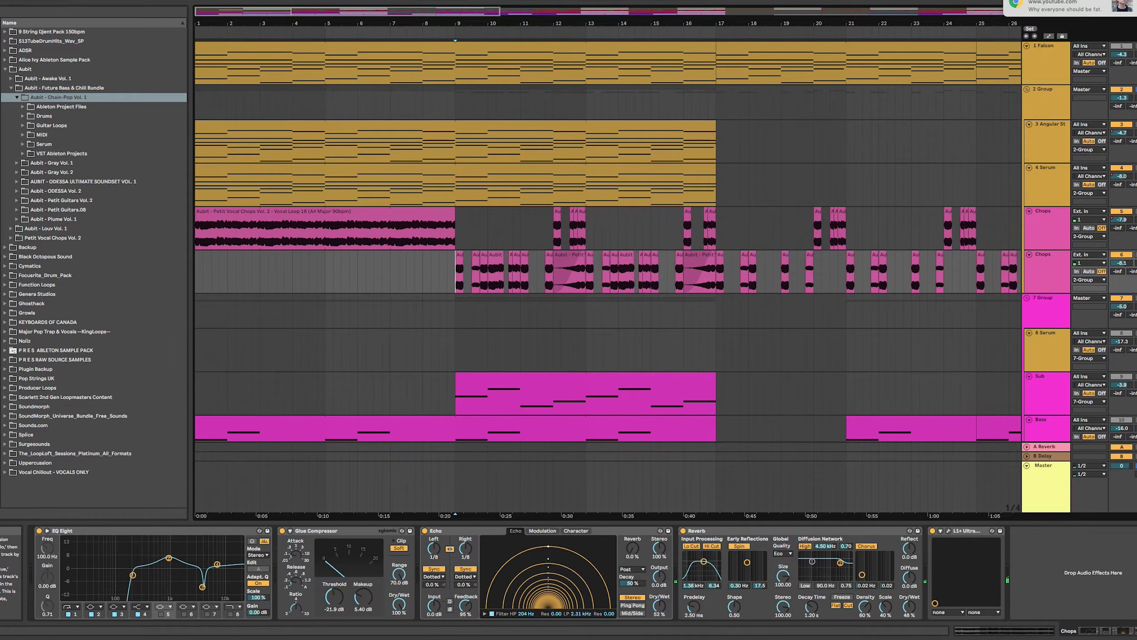
Bypass the Compressor on 2 Group and play the vocal chops from bar 9 without the sidechain ducking.
left_click(1056, 90)
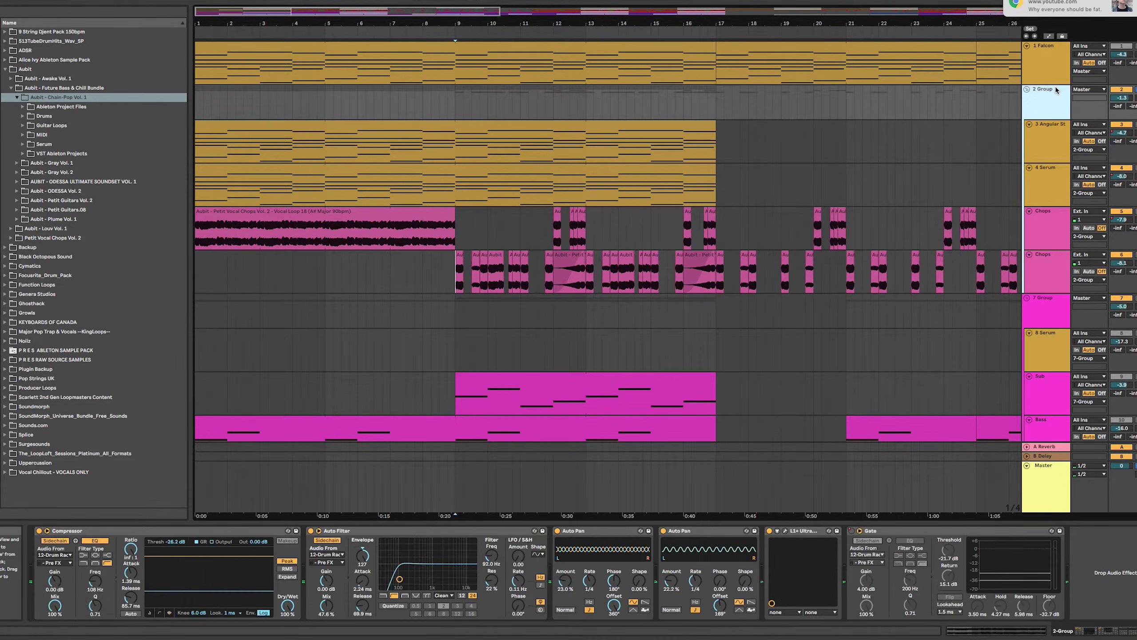
left_click(40, 531)
left_click(1035, 231)
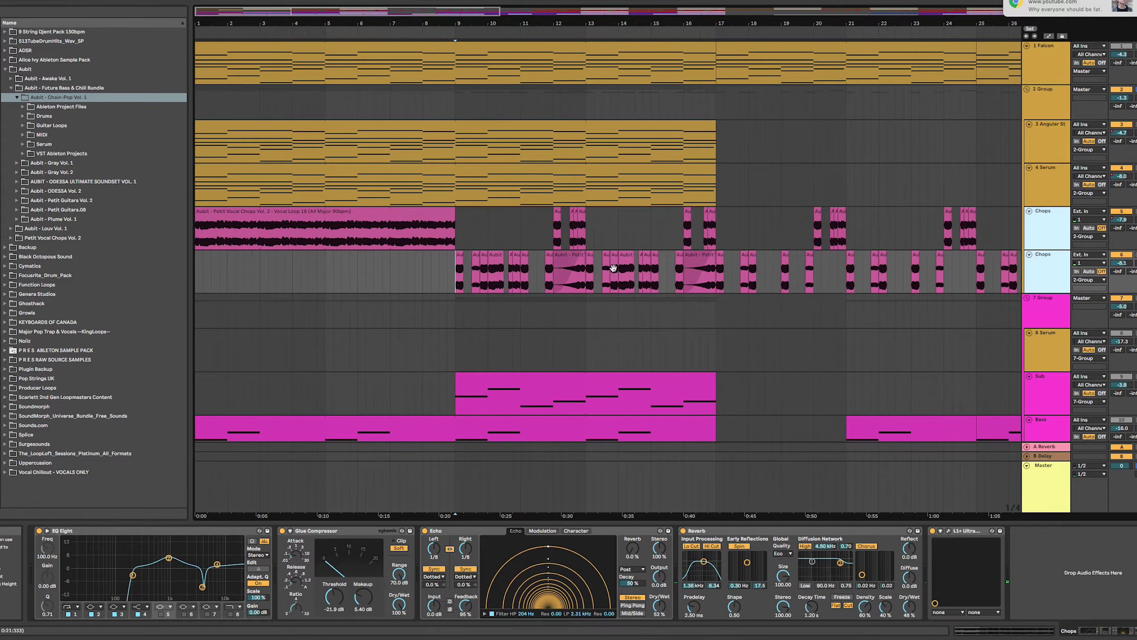
left_click(456, 280)
key("space")
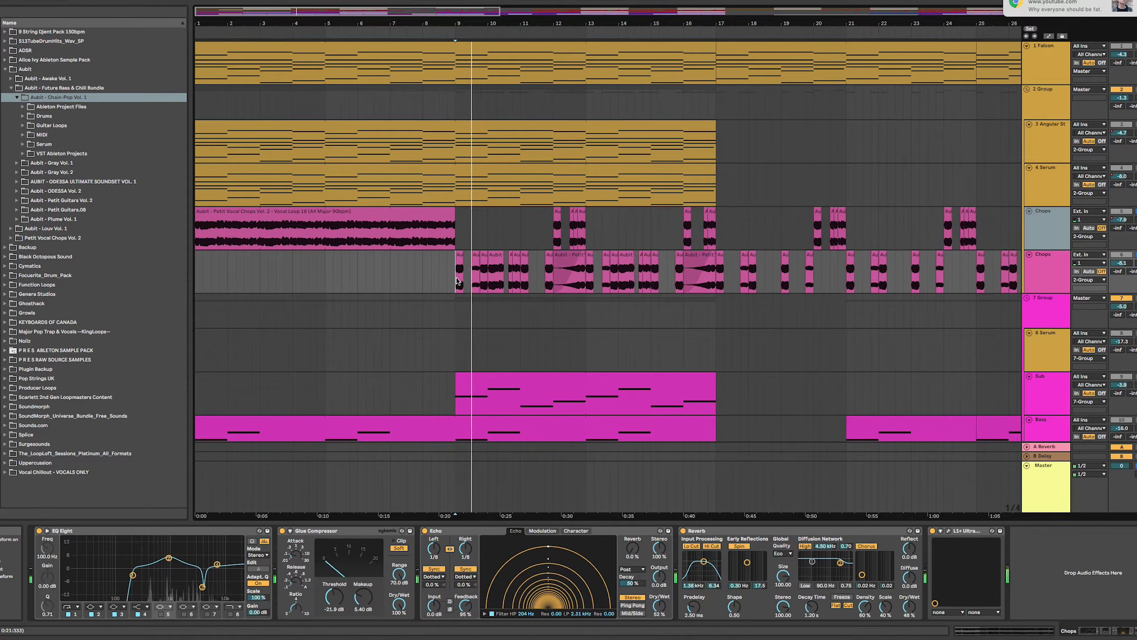
Re-enable the Compressor on 2 Group and play the chops from bar 9 with the sidechain active.
left_click(1059, 104)
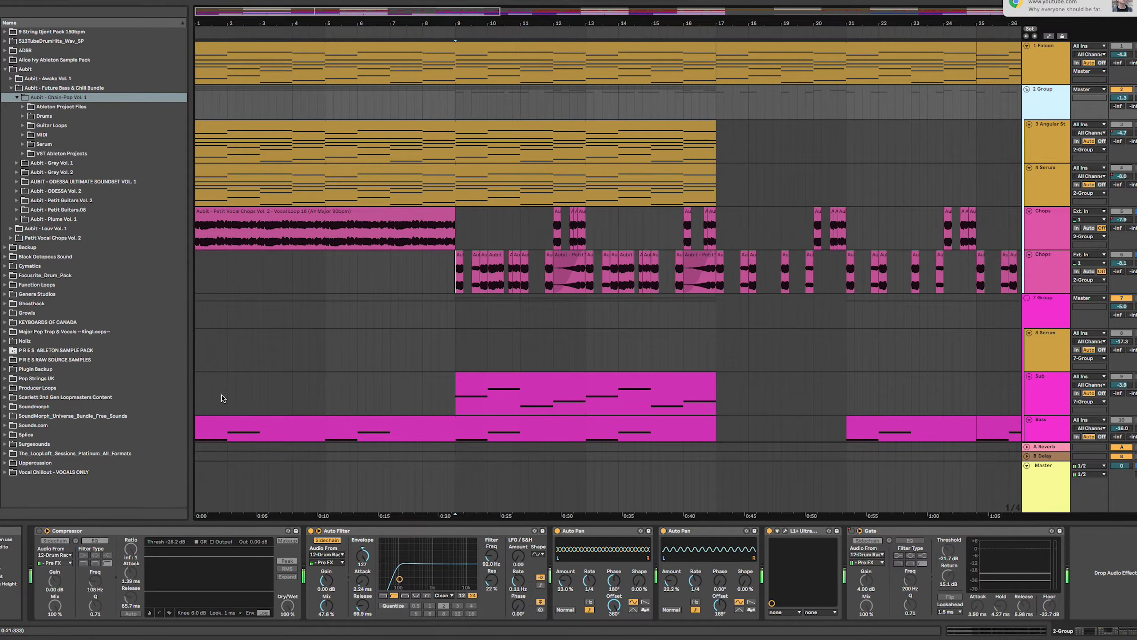
left_click(39, 531)
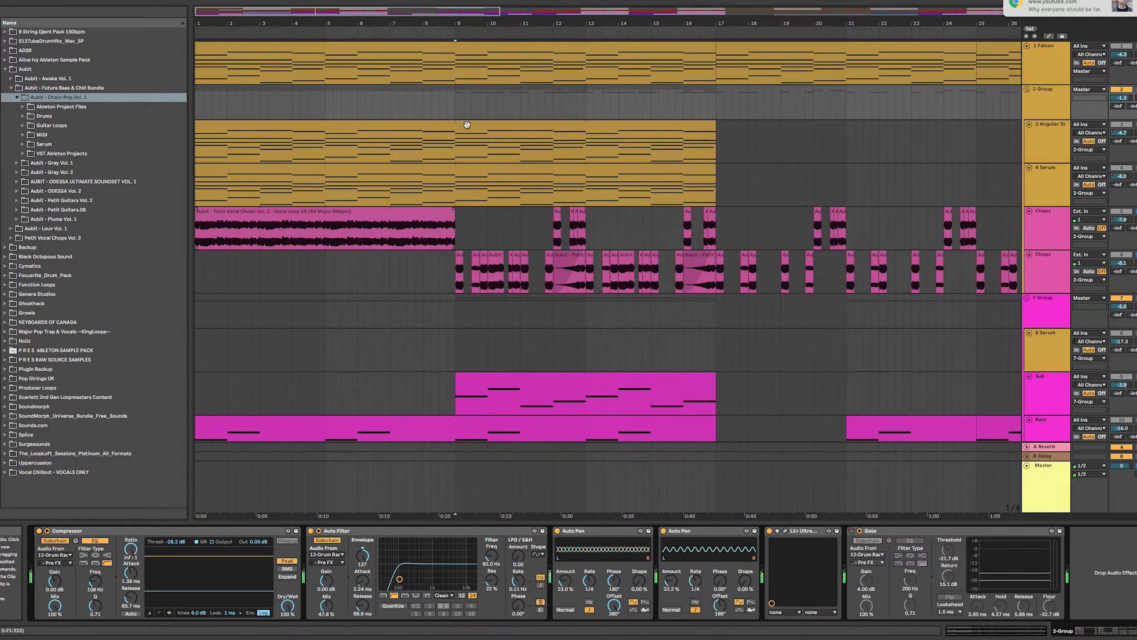
left_click(455, 114)
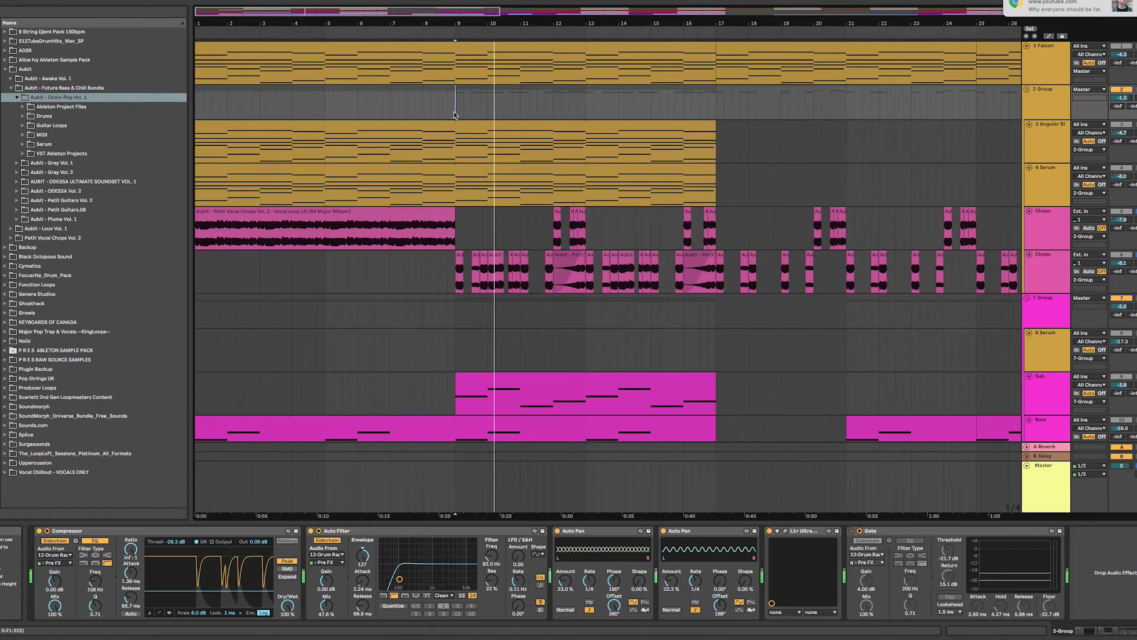
key("space")
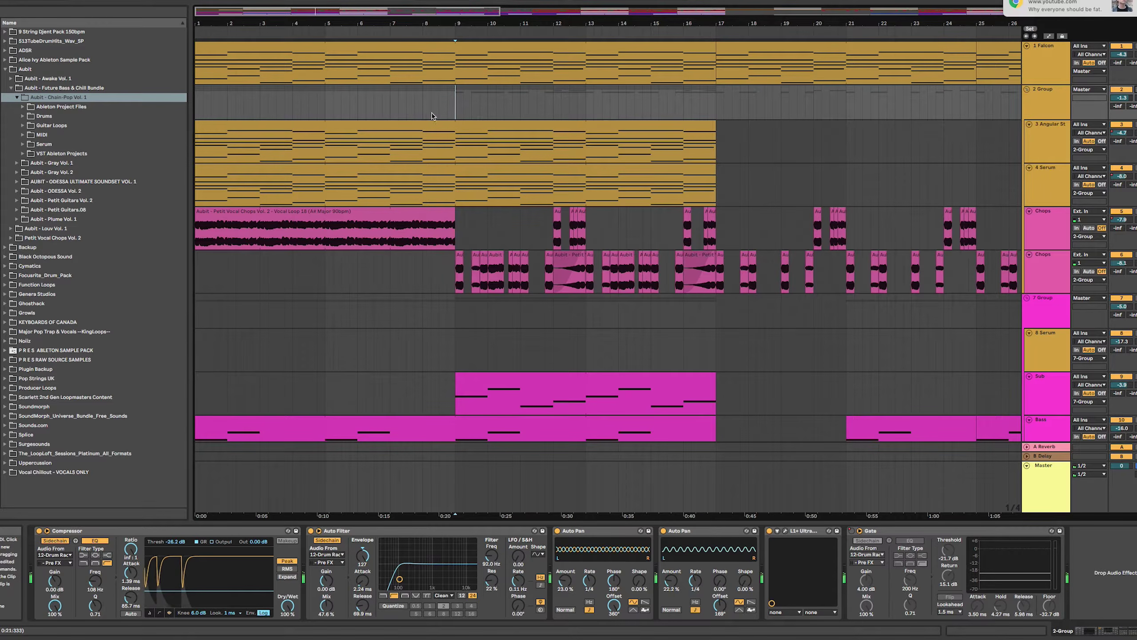
key("space")
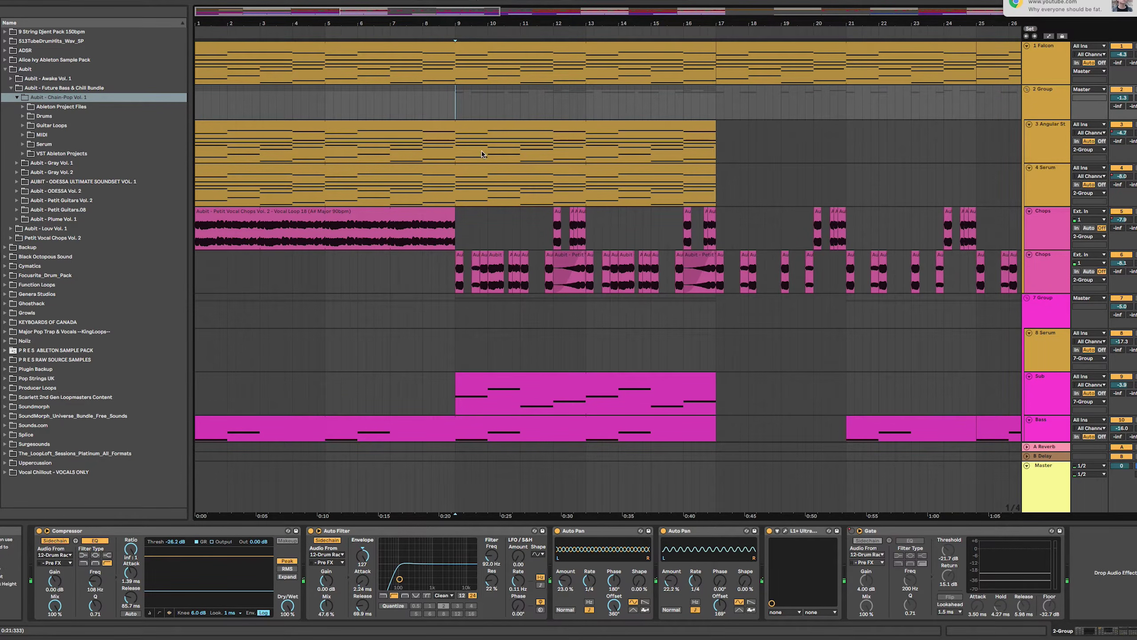
scroll(539, 384, "down", 5)
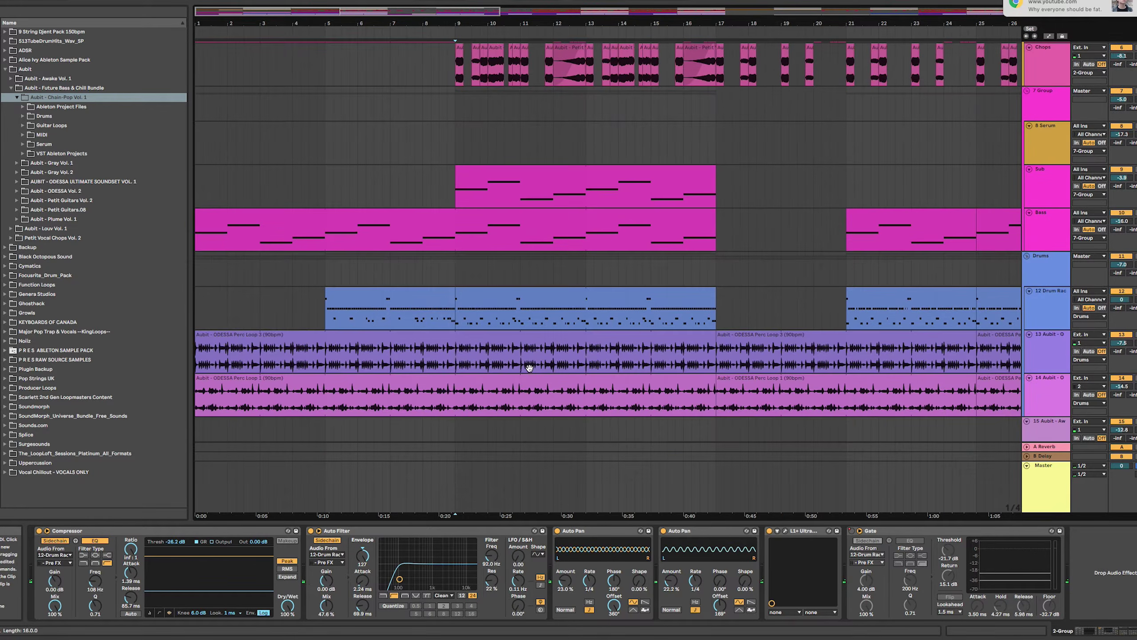
scroll(452, 292, "up", 5)
scroll(515, 242, "right", 5)
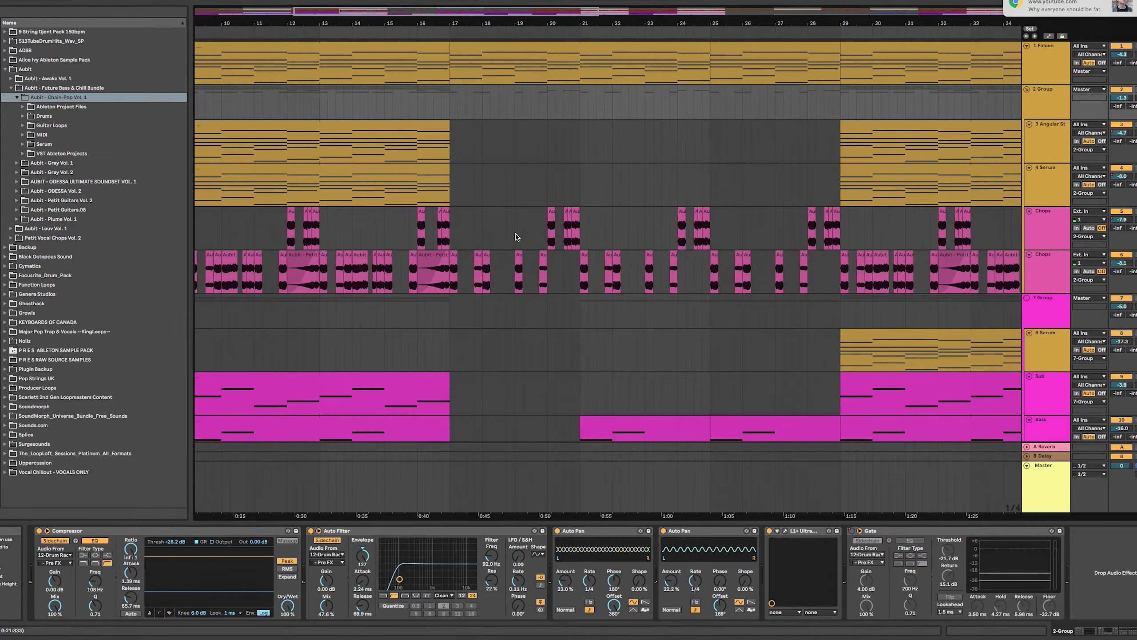
scroll(513, 237, "left", 4)
left_click(1035, 53)
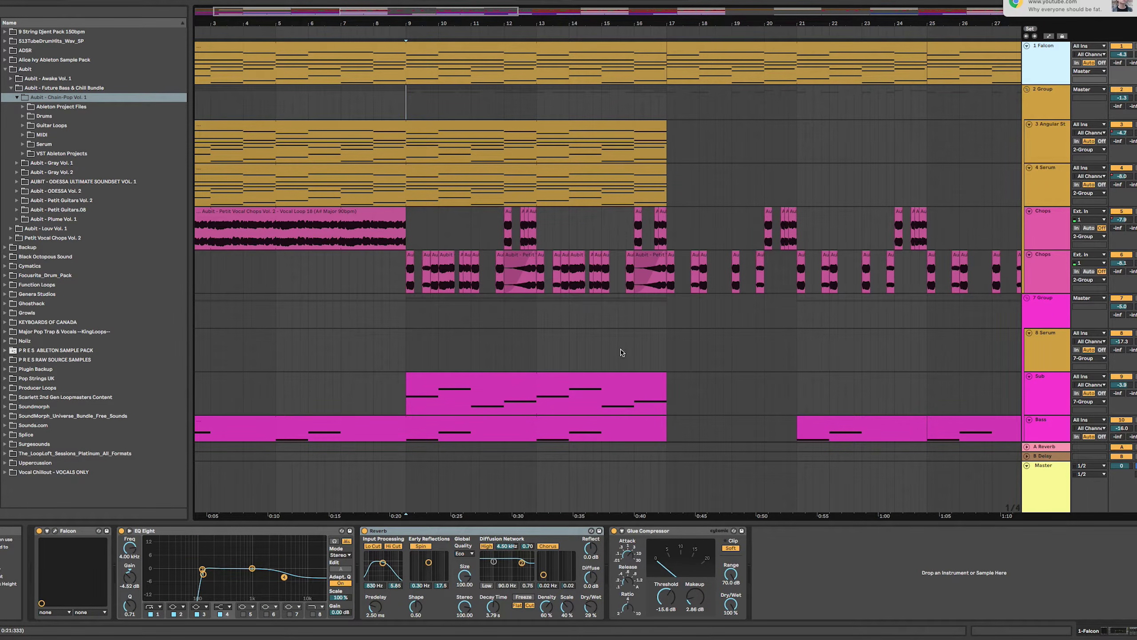
left_click(404, 71)
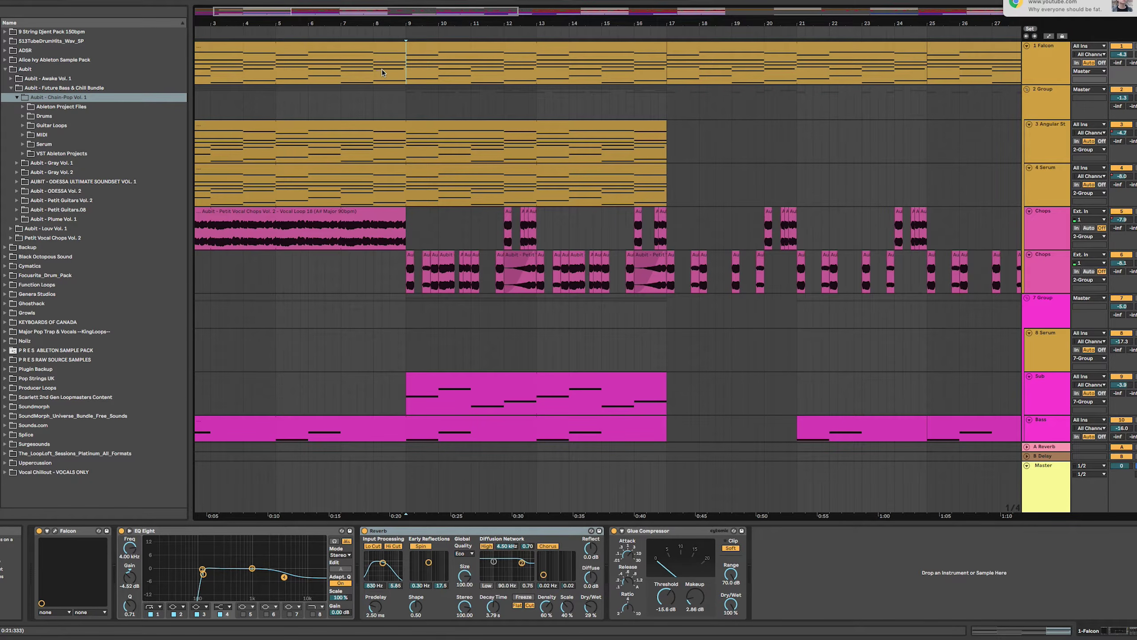
Look over the whole arrangement and set the playback start at bar 45 on 4 Serum, where the breakdown begins.
scroll(399, 135, "down", 11)
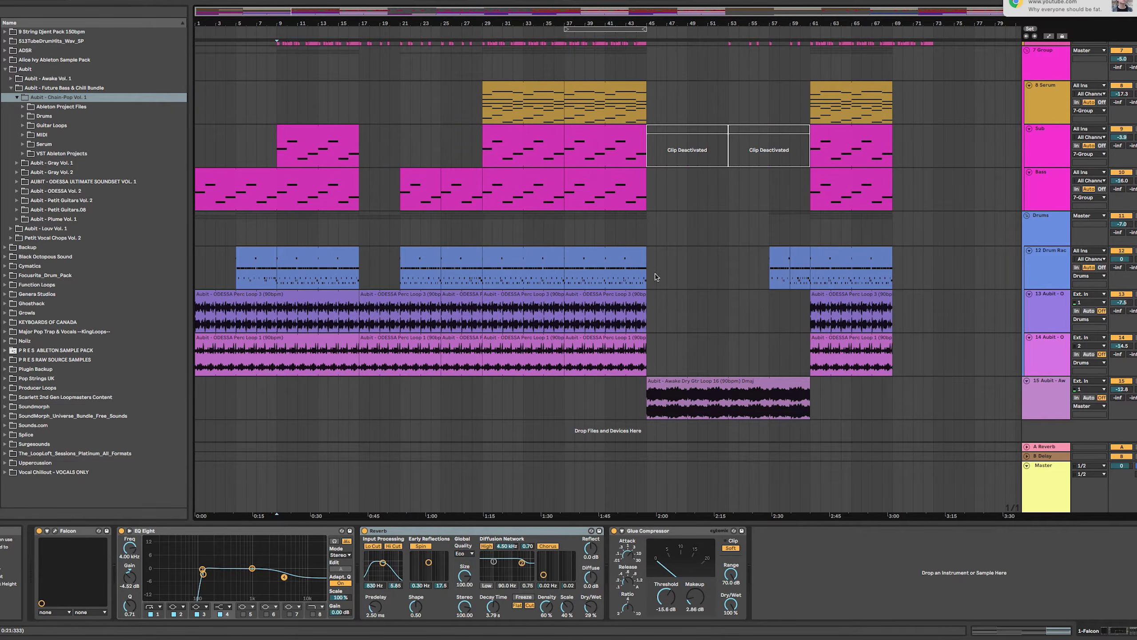
scroll(657, 345, "up", 10)
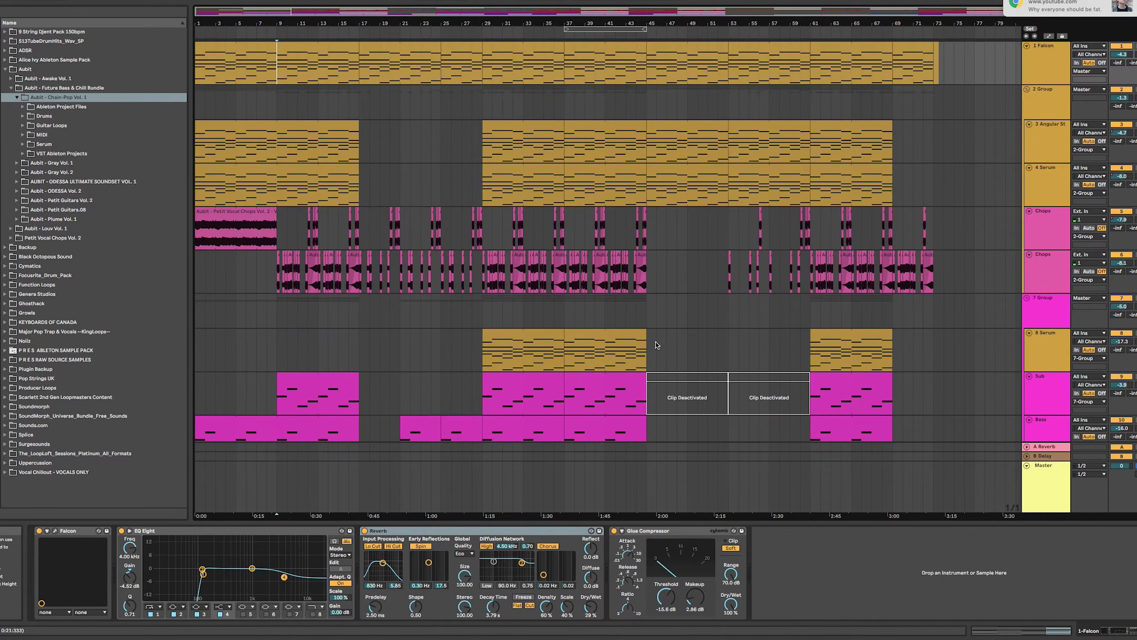
left_click(359, 195)
left_click(645, 191)
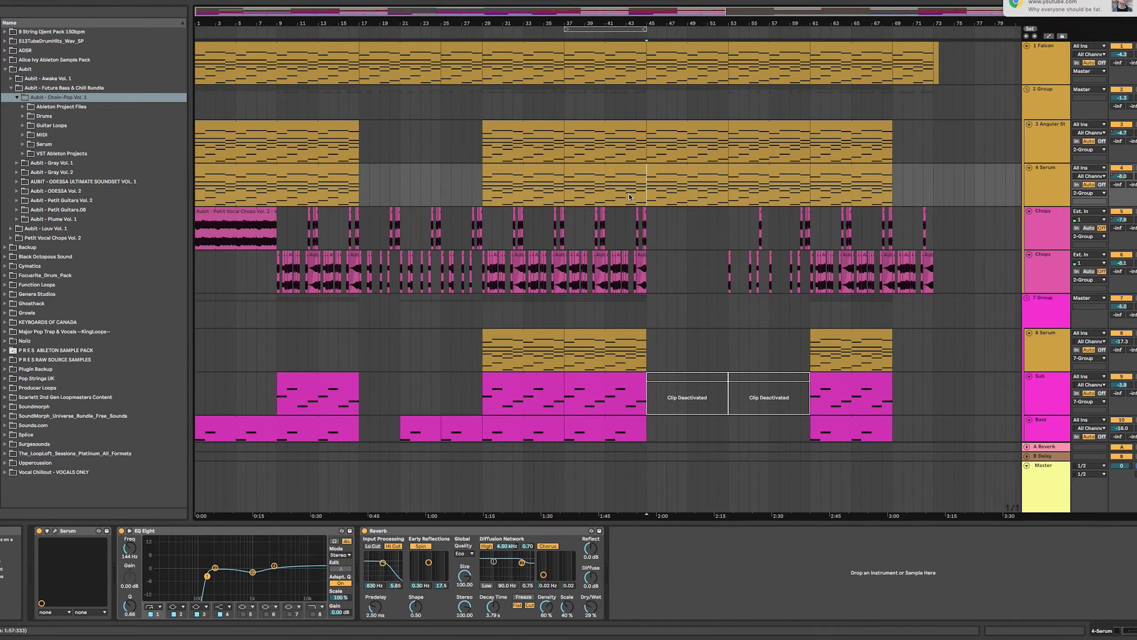
scroll(731, 221, "down", 5)
scroll(725, 233, "up", 5)
scroll(716, 258, "down", 5)
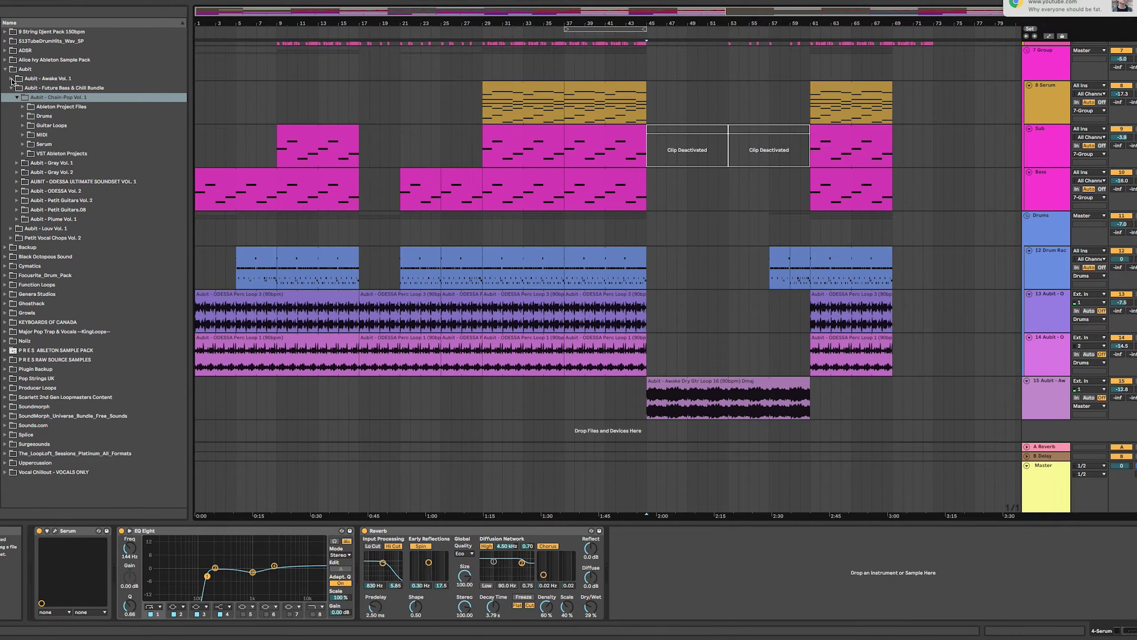
Look through the Guitar Loops folder of Aubit - Awake Vol. 1 in the sample library and collapse it again.
left_click(11, 78)
left_click(13, 146)
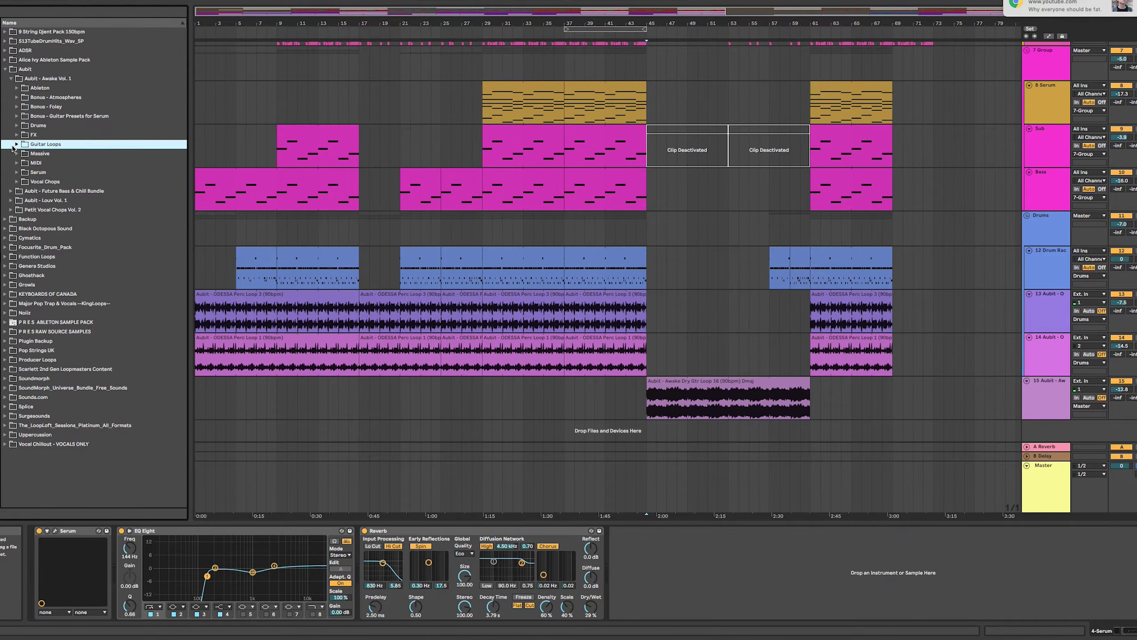
left_click(17, 145)
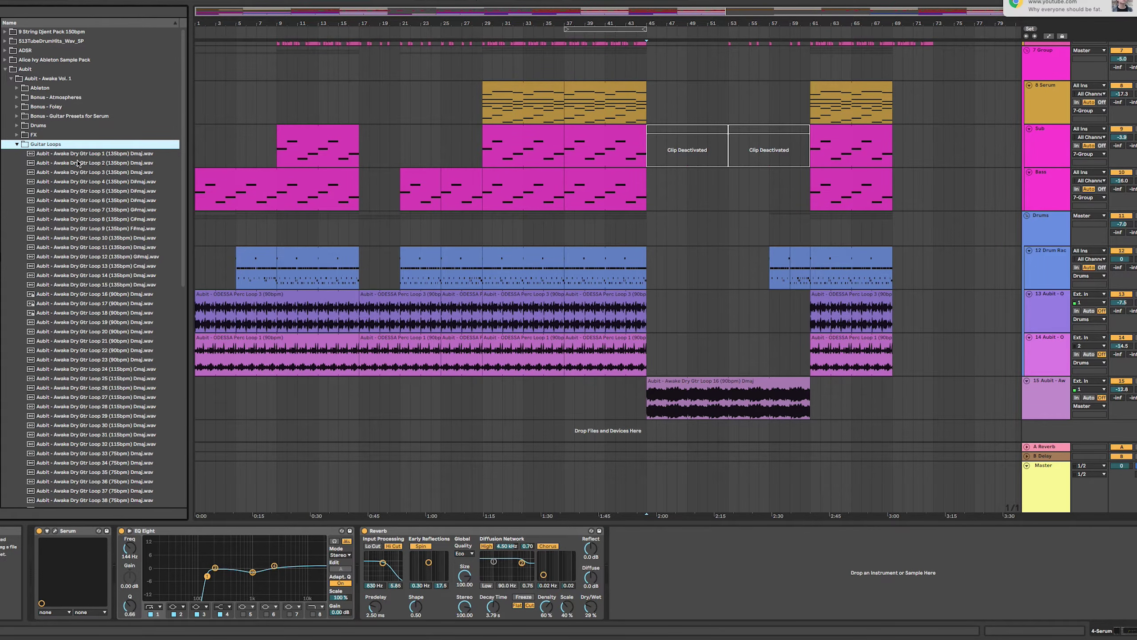
left_click(17, 144)
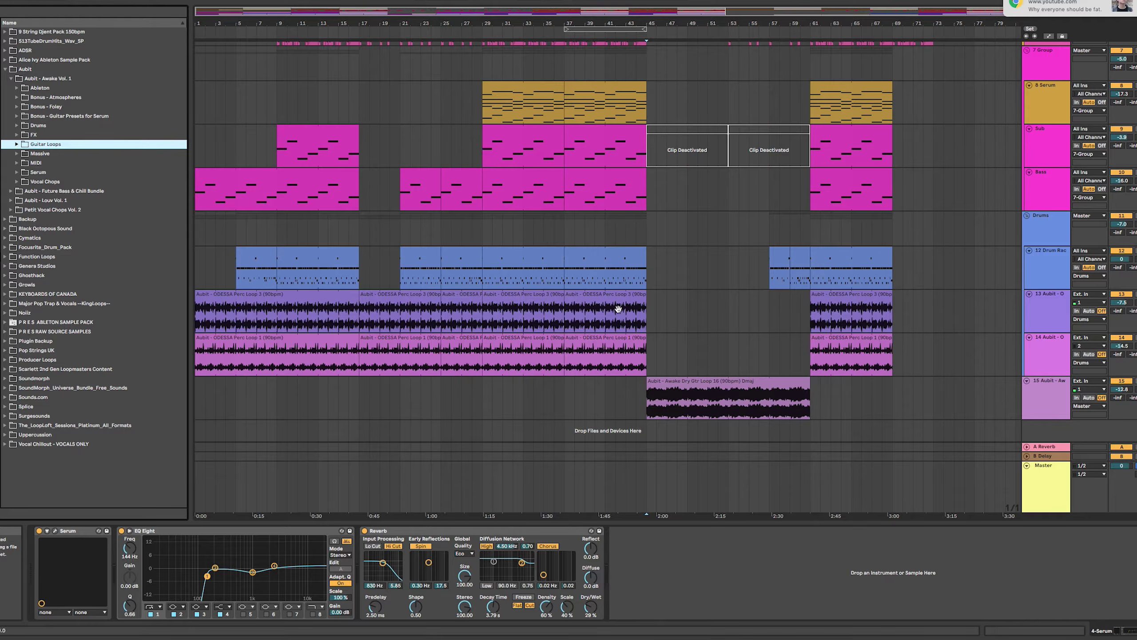
Show the effect chain of the Awake Dry Gtr Loop track and play the breakdown from bar 45.
left_click(1057, 407)
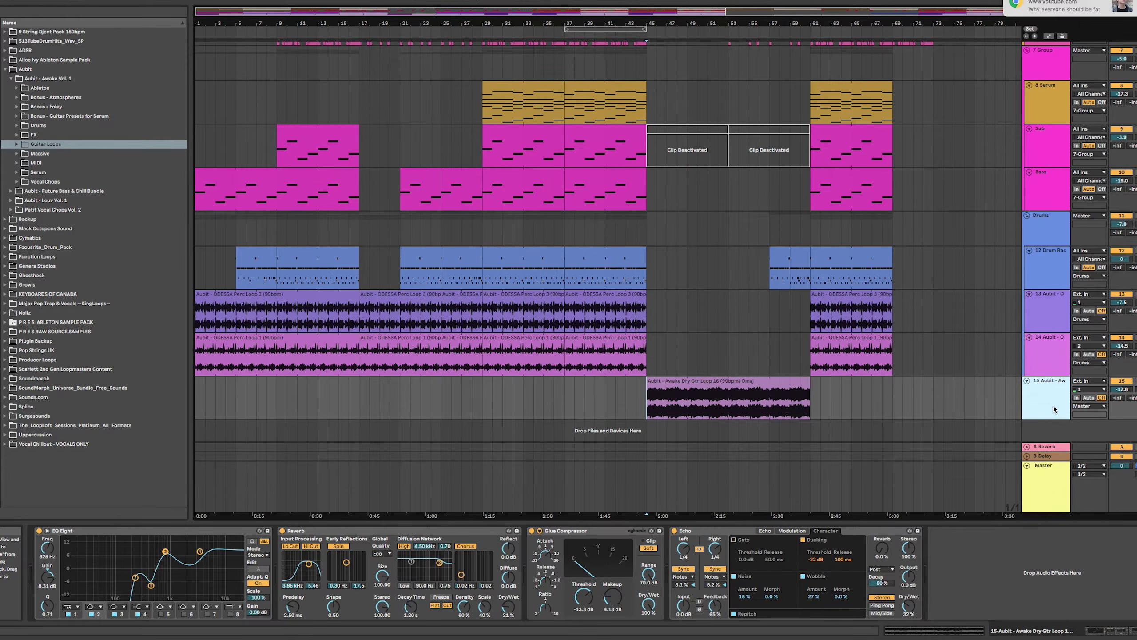
key("space")
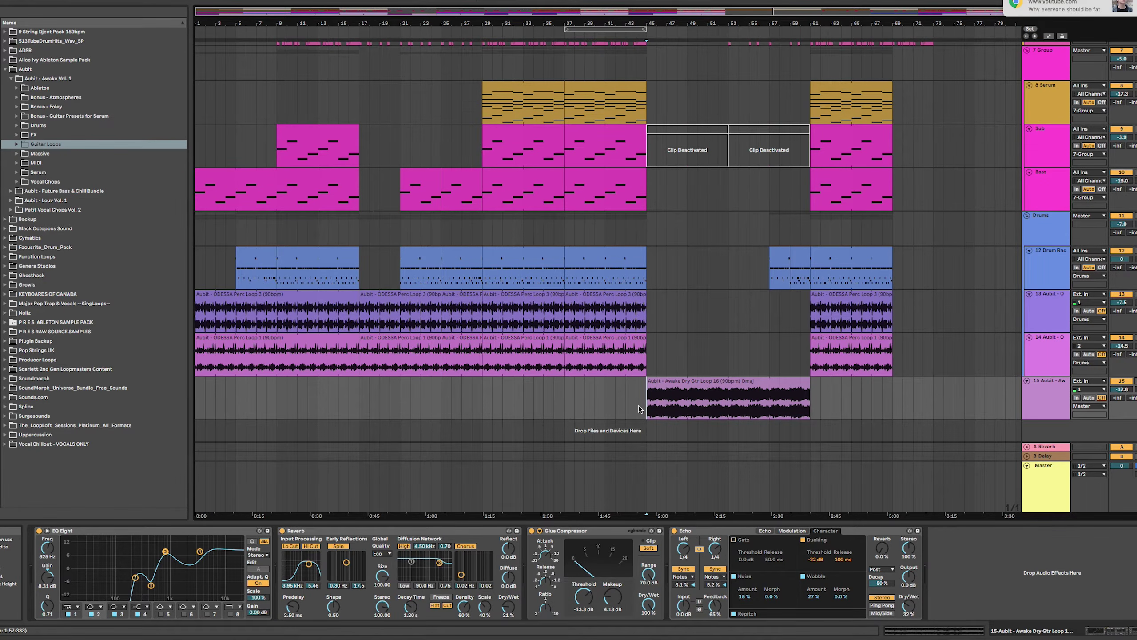
key("space")
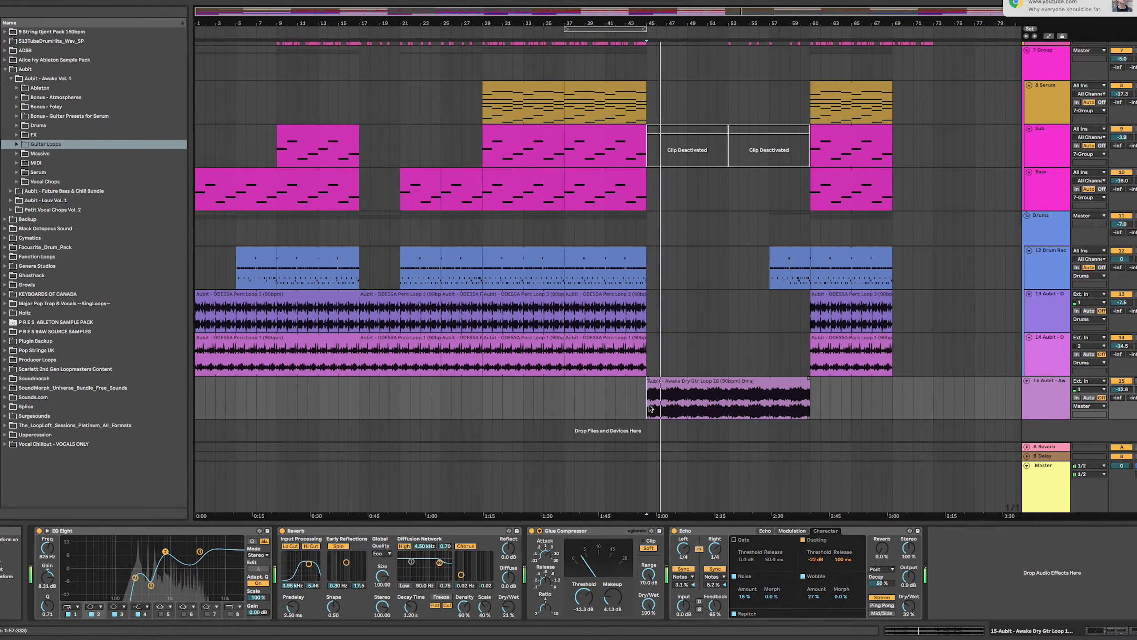
scroll(663, 409, "up", 5)
scroll(674, 409, "down", 5)
key("space")
Play the second half of the breakdown from bar 53 and move the playback start to bar 57 on the guitar loop.
left_click(728, 403)
key("space")
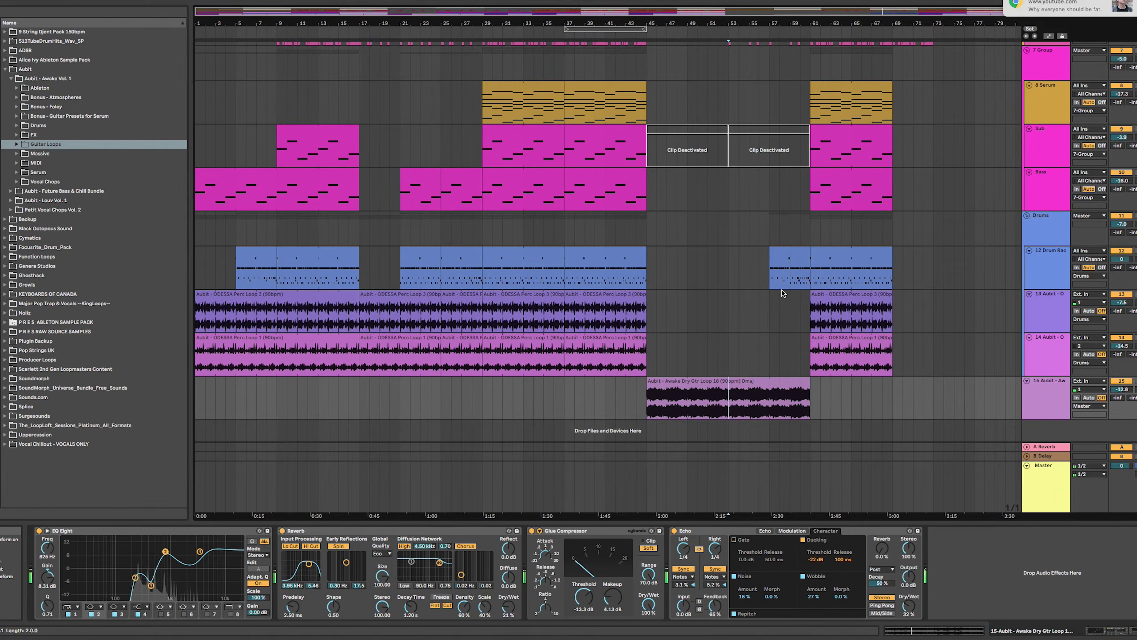
left_click(770, 404)
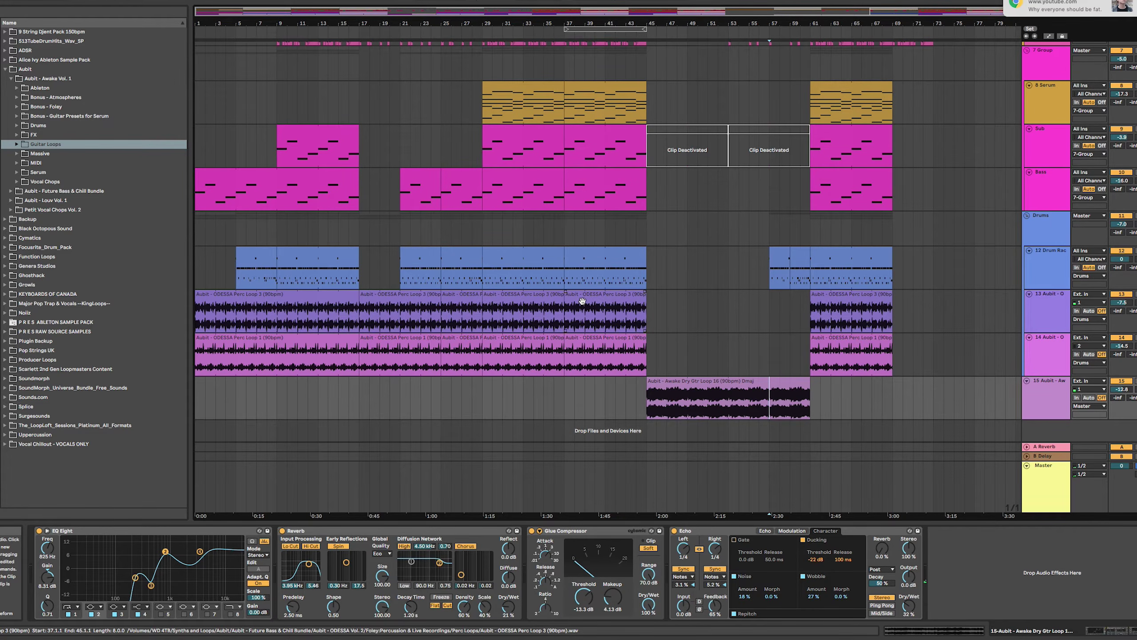
Play the transition from the guitar breakdown into the final drop, starting at bar 60.
scroll(734, 340, "up", 4)
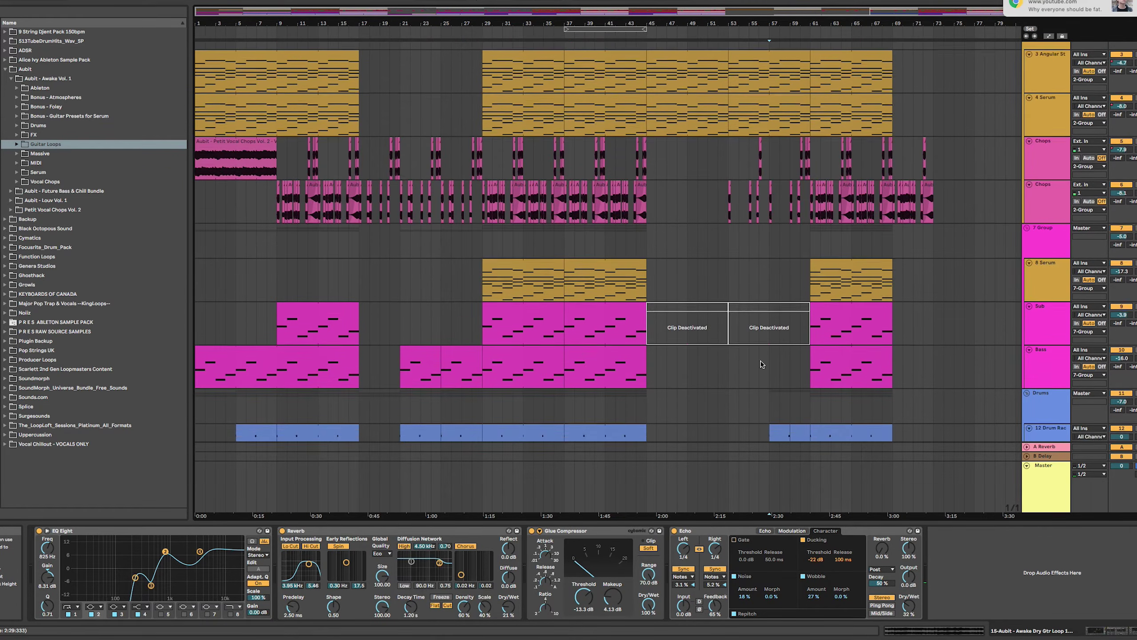
scroll(756, 354, "down", 4)
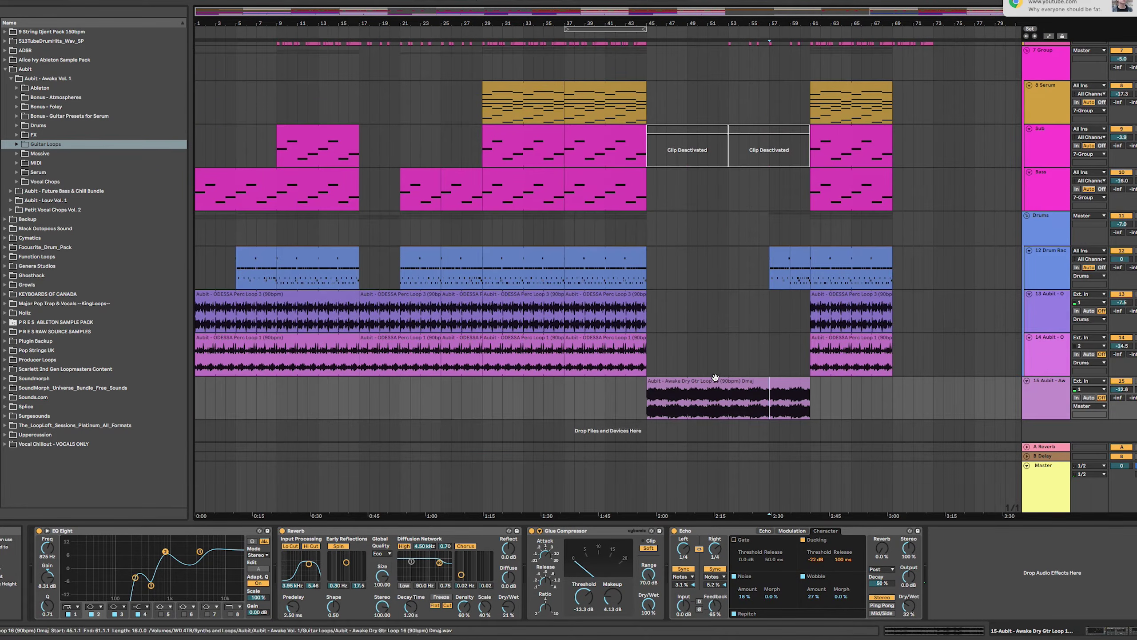
left_click(783, 395)
left_click(800, 412)
key("space")
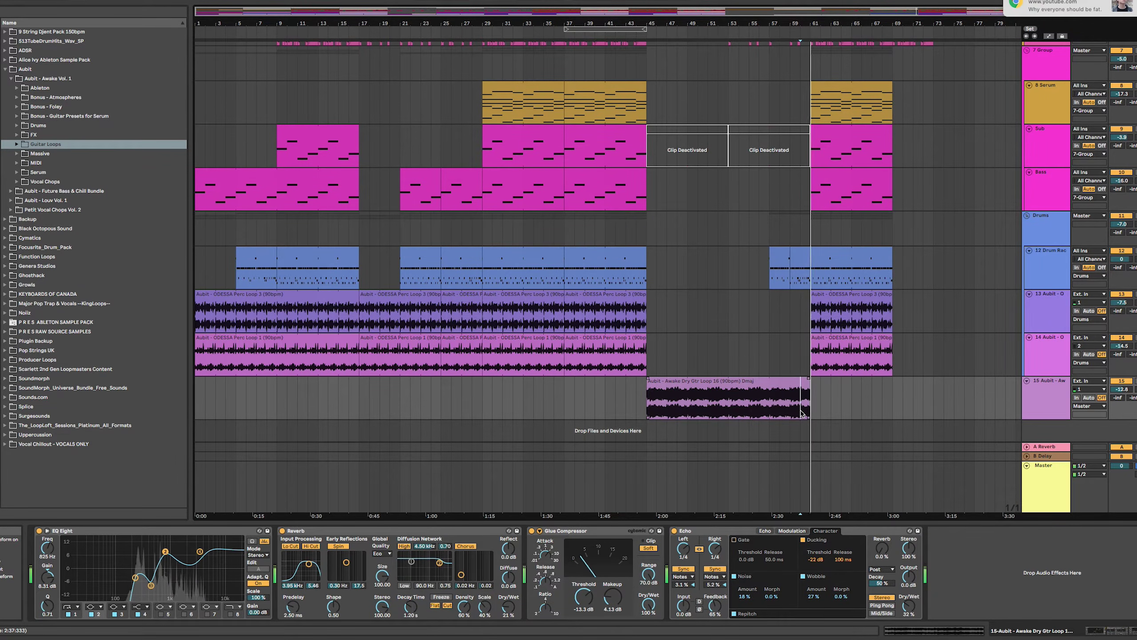
key("space")
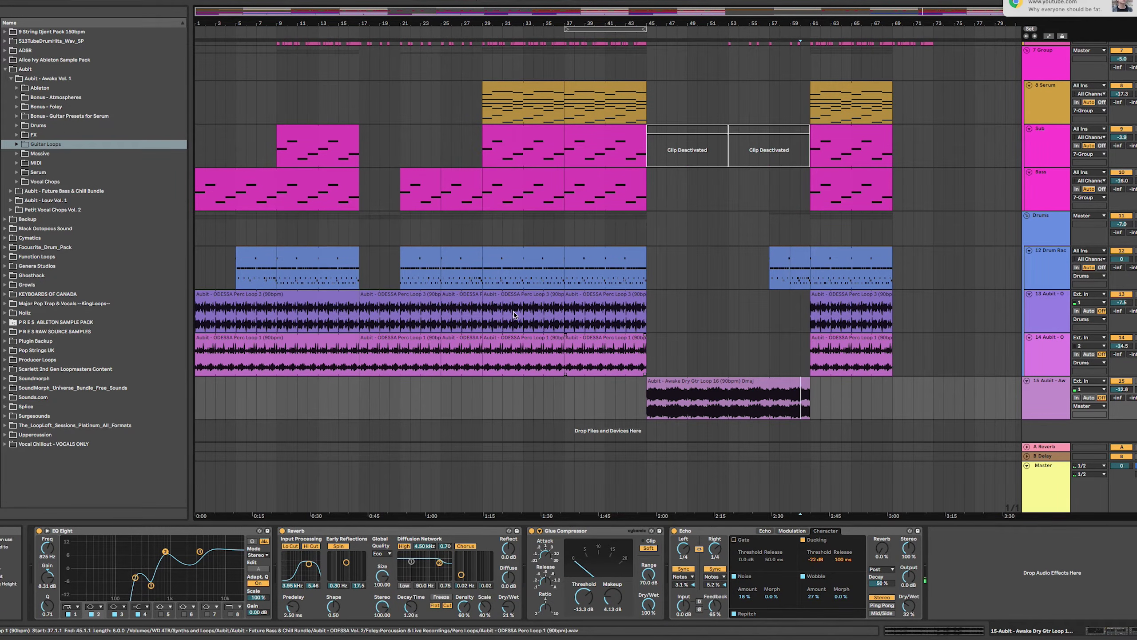
Select the Awake Dry Gtr Loop track and examine how all tracks, from 1 Falcon to the guitar loop, are arranged across the song.
left_click(1027, 392)
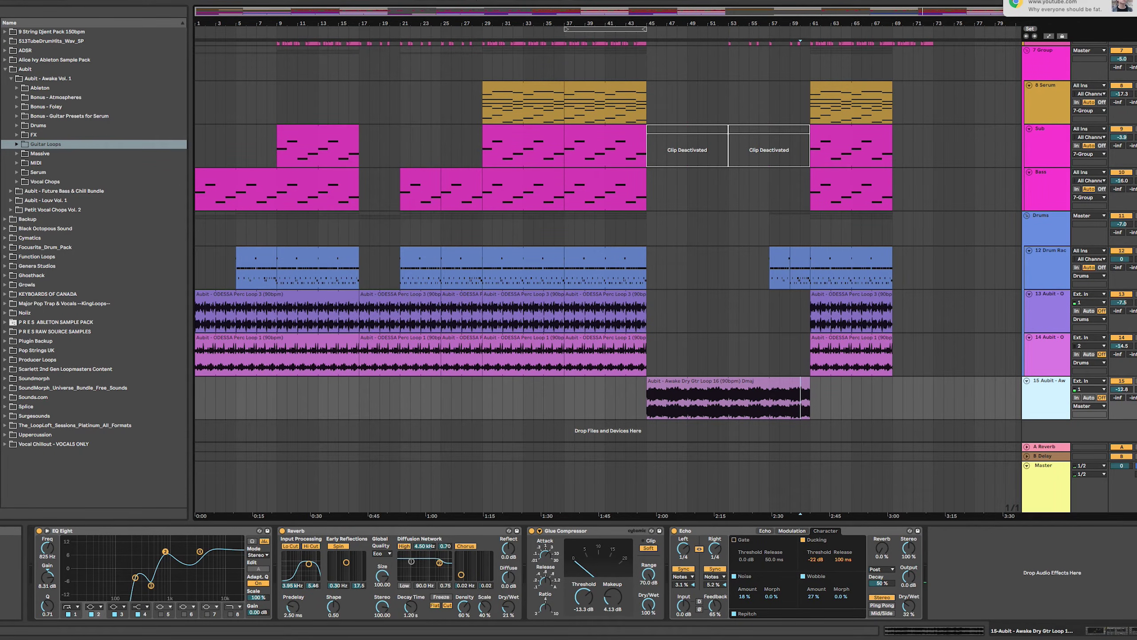
scroll(856, 377, "up", 3)
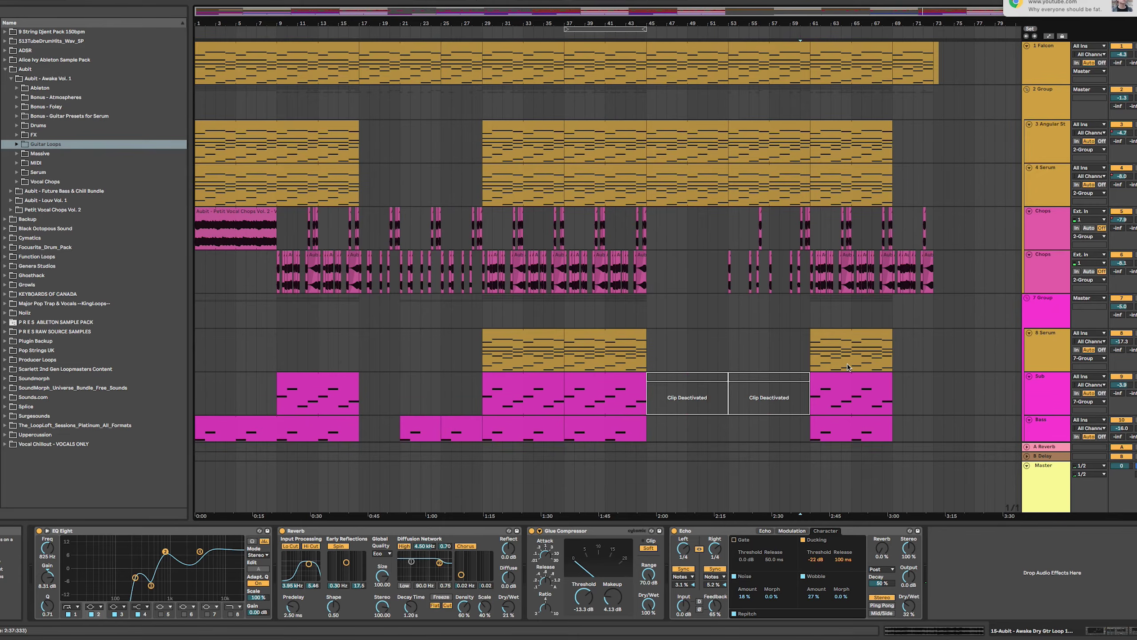
scroll(848, 367, "down", 3)
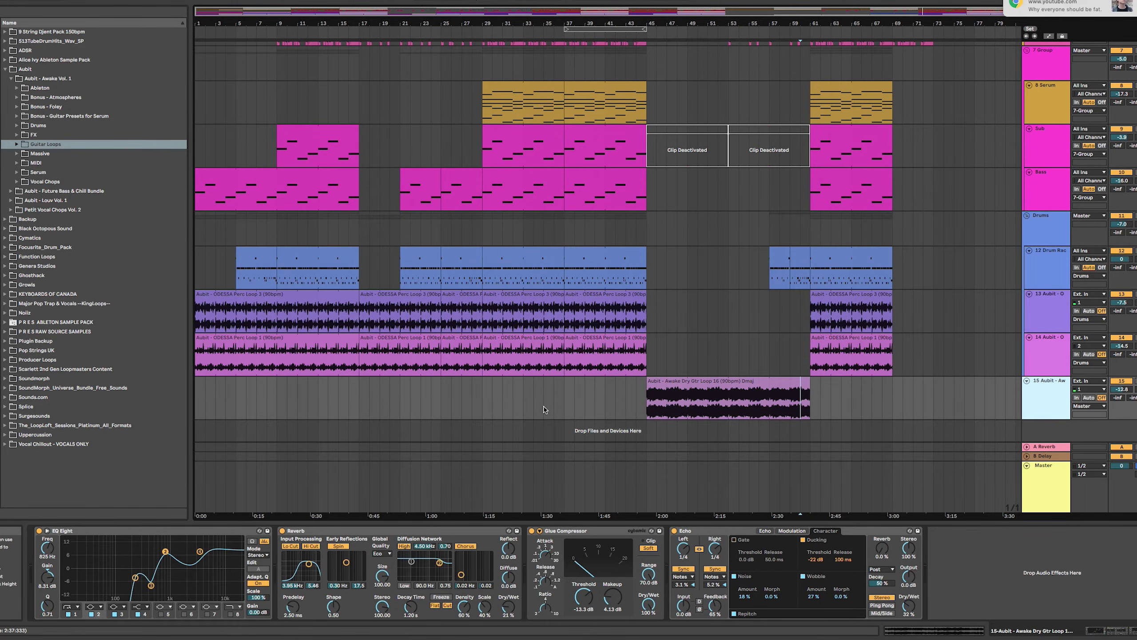
scroll(713, 406, "up", 5)
scroll(463, 426, "up", 10)
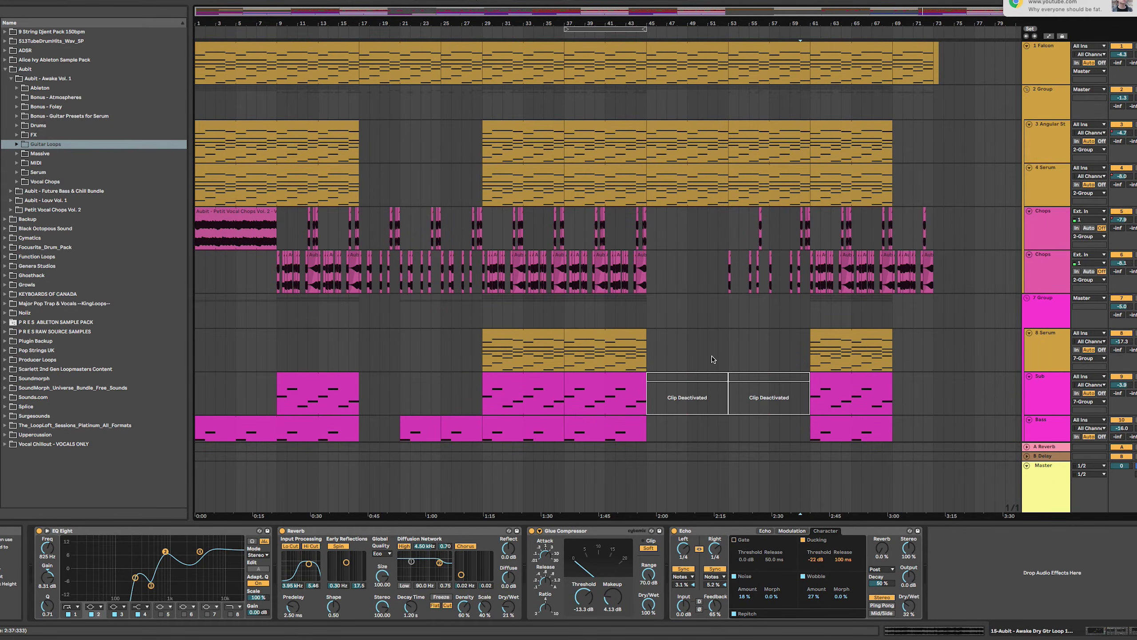
scroll(712, 254, "down", 12)
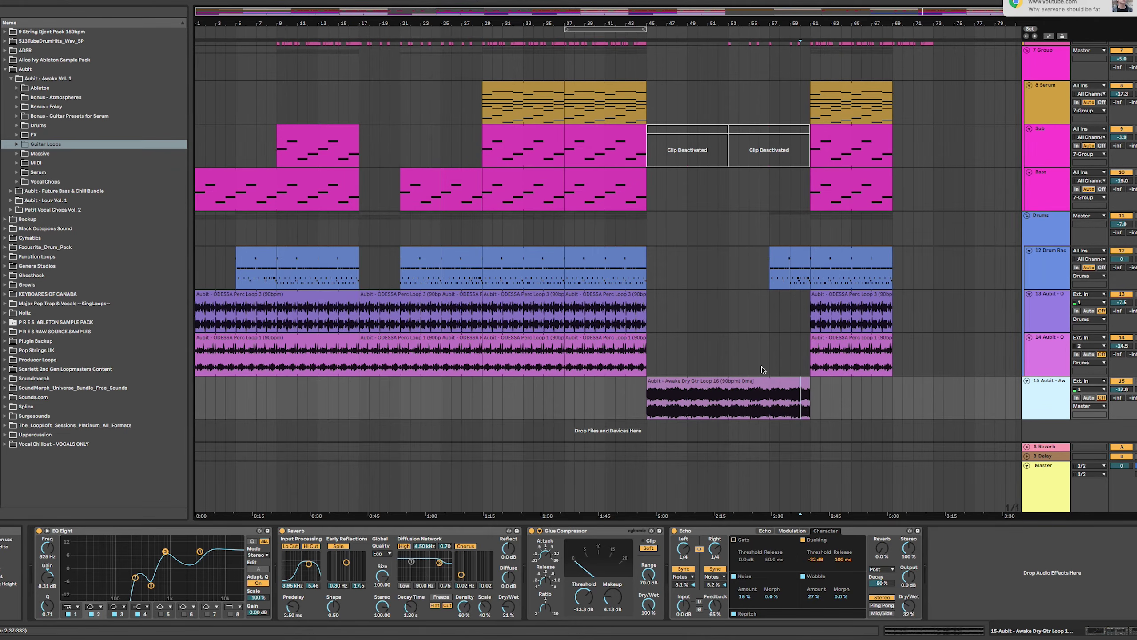
scroll(762, 368, "up", 5)
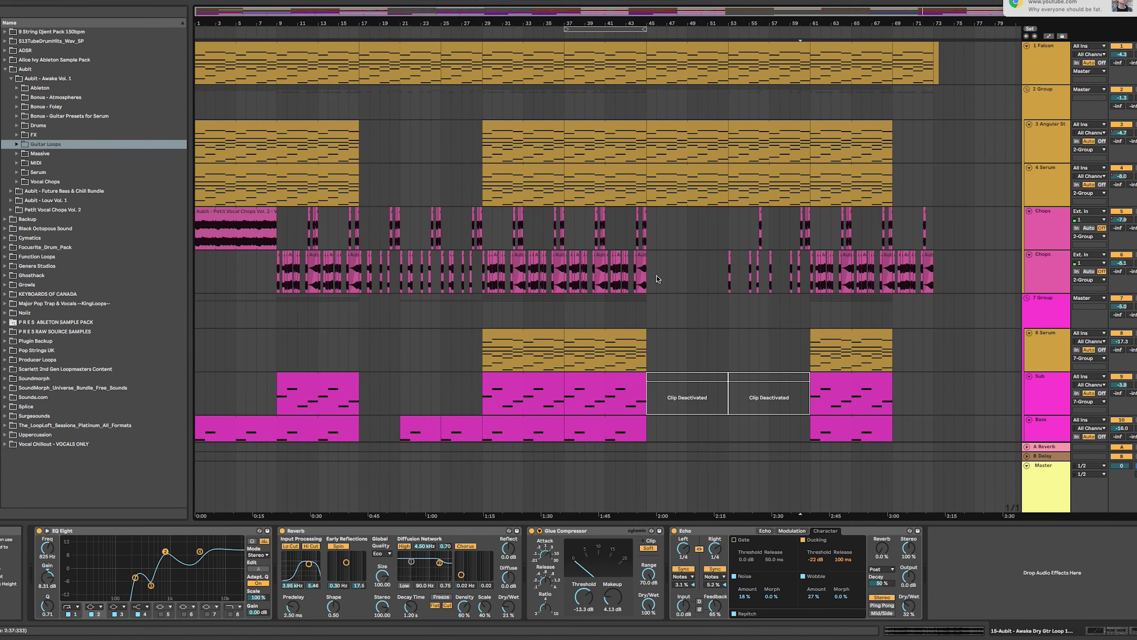
scroll(477, 262, "down", 5)
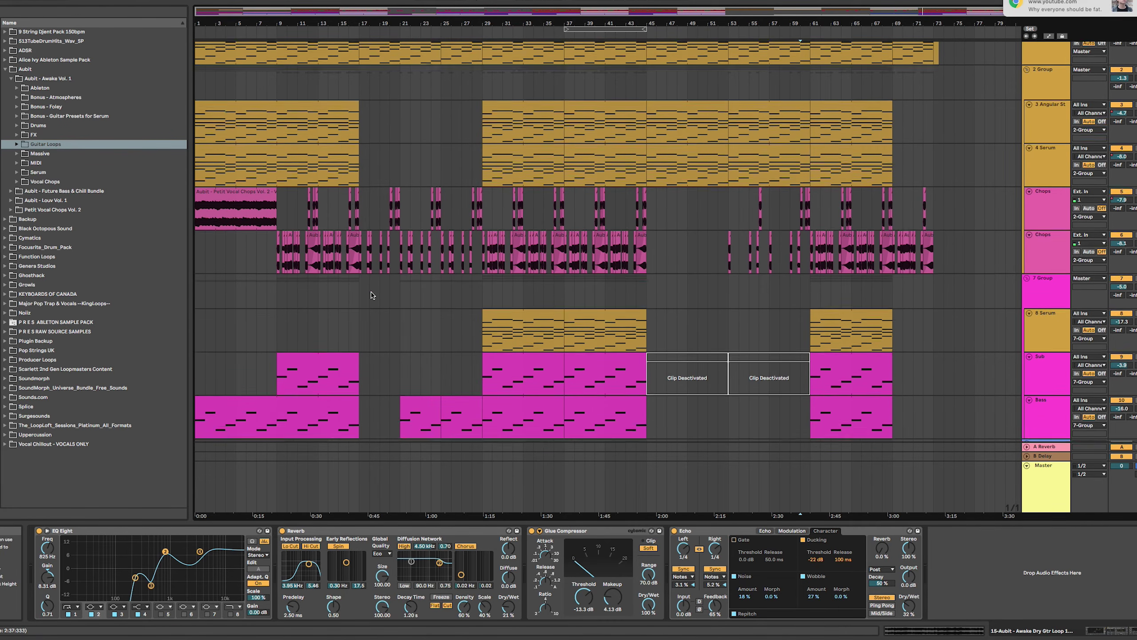
scroll(372, 292, "up", 4)
scroll(303, 160, "down", 4)
scroll(304, 160, "down", 2)
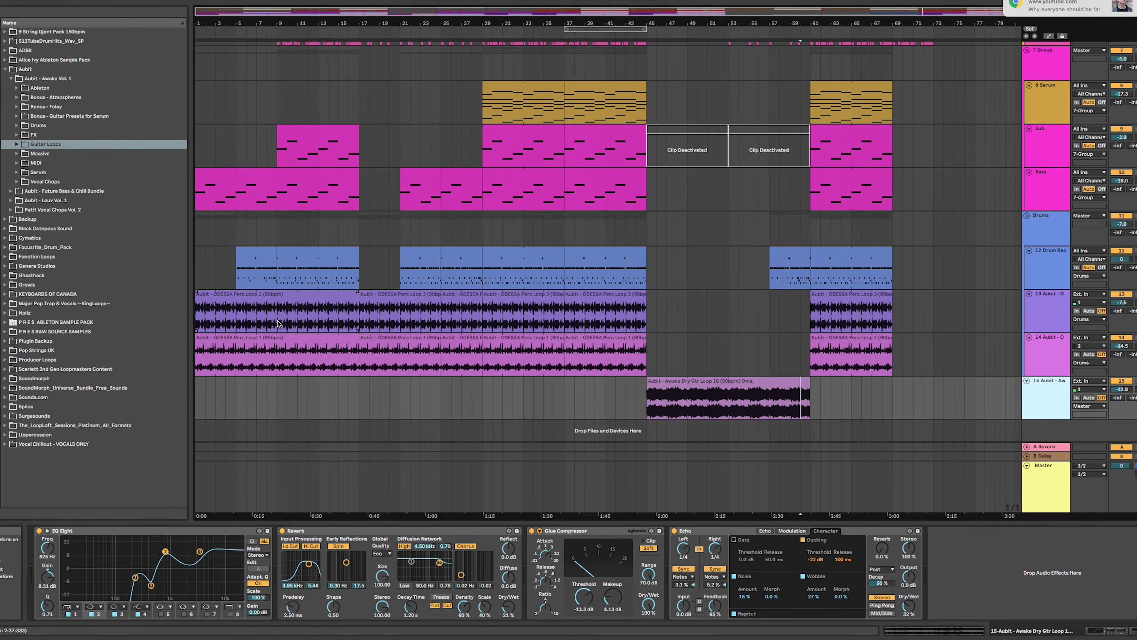
scroll(277, 323, "up", 6)
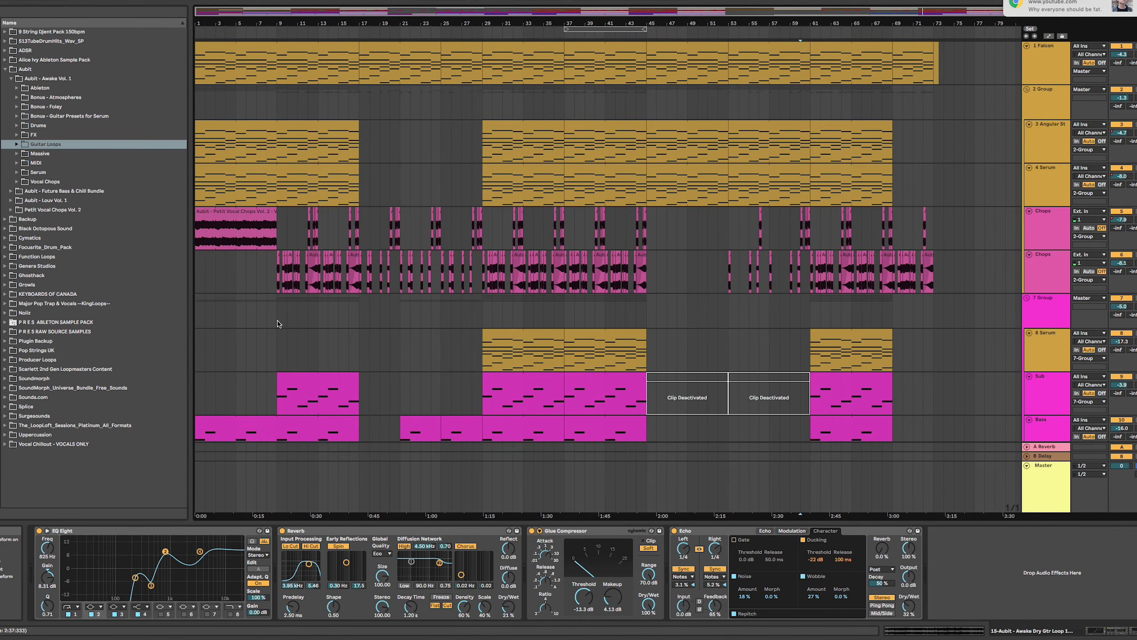